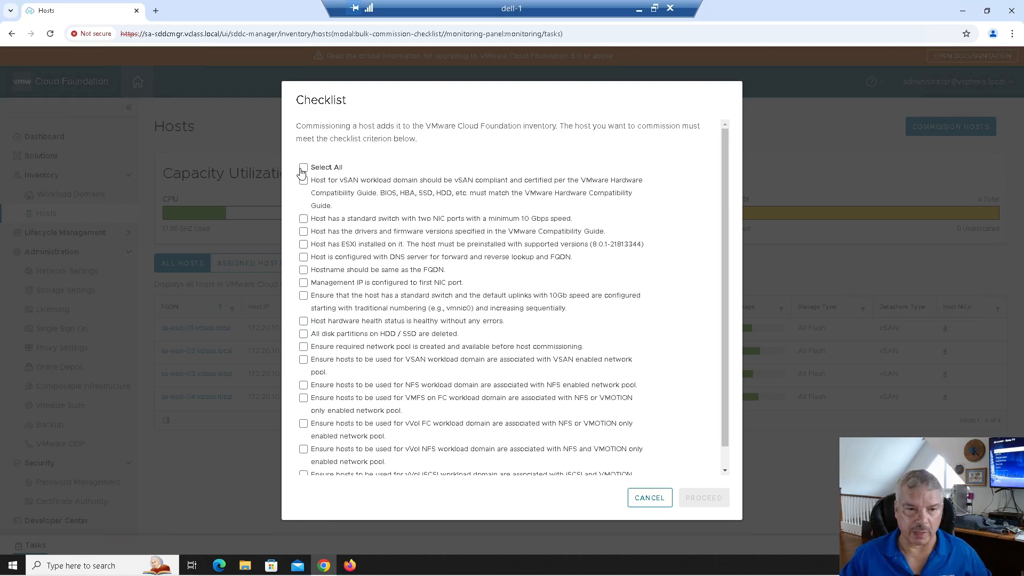
Start commissioning a new host and enter FQDN sa-esxi-05.vclass.local.
click(704, 498)
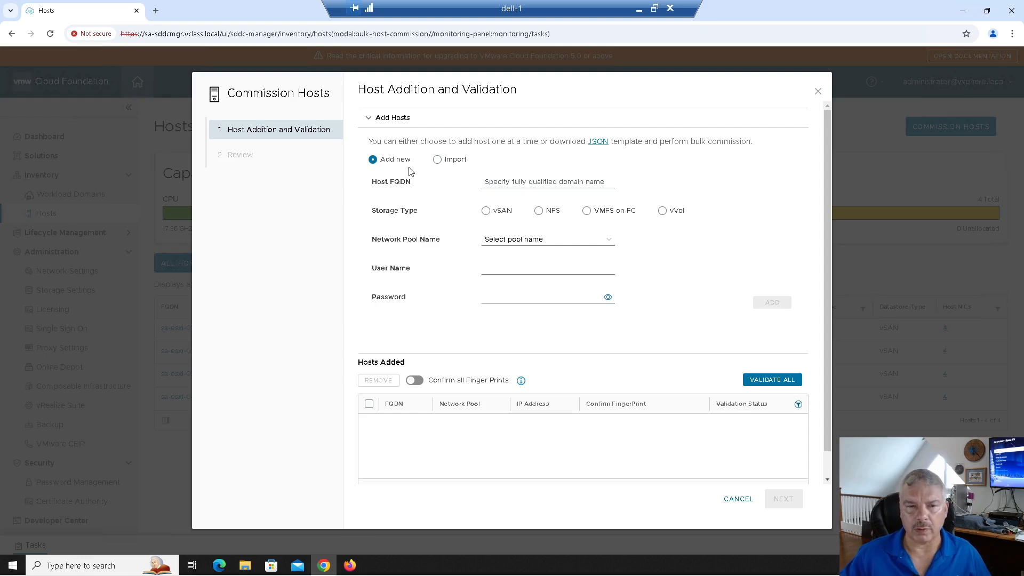
click(437, 160)
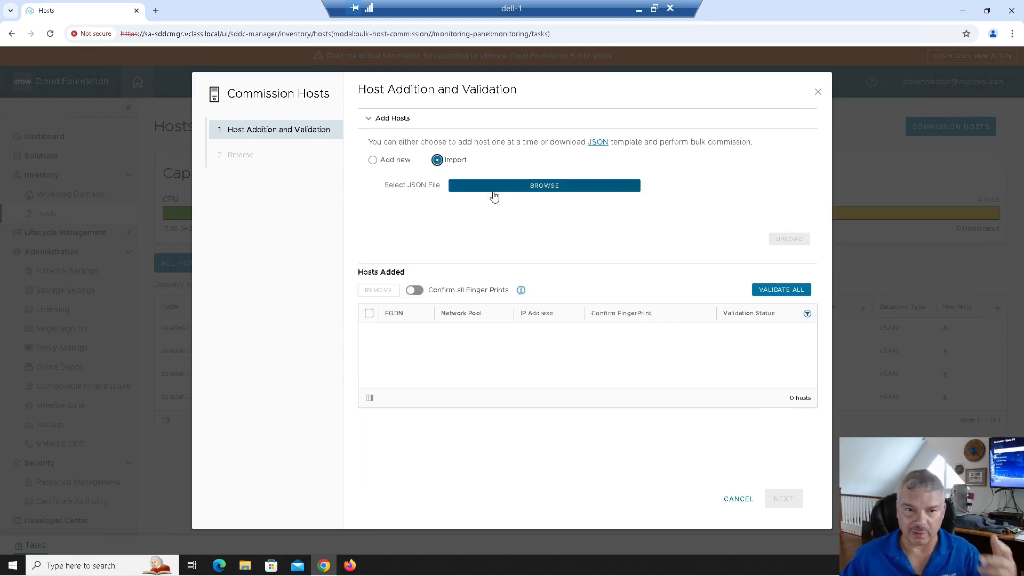
click(373, 161)
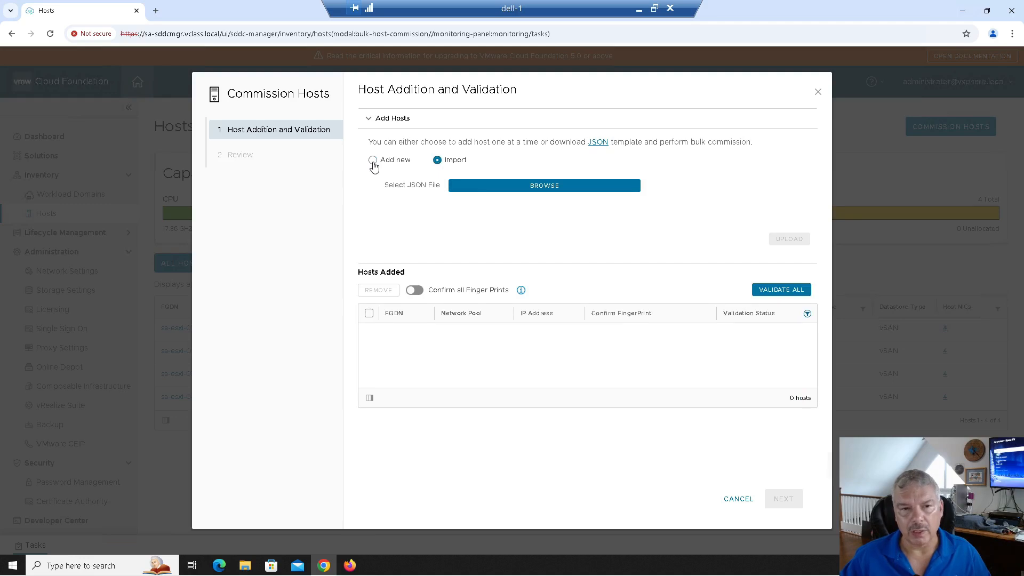
click(496, 179)
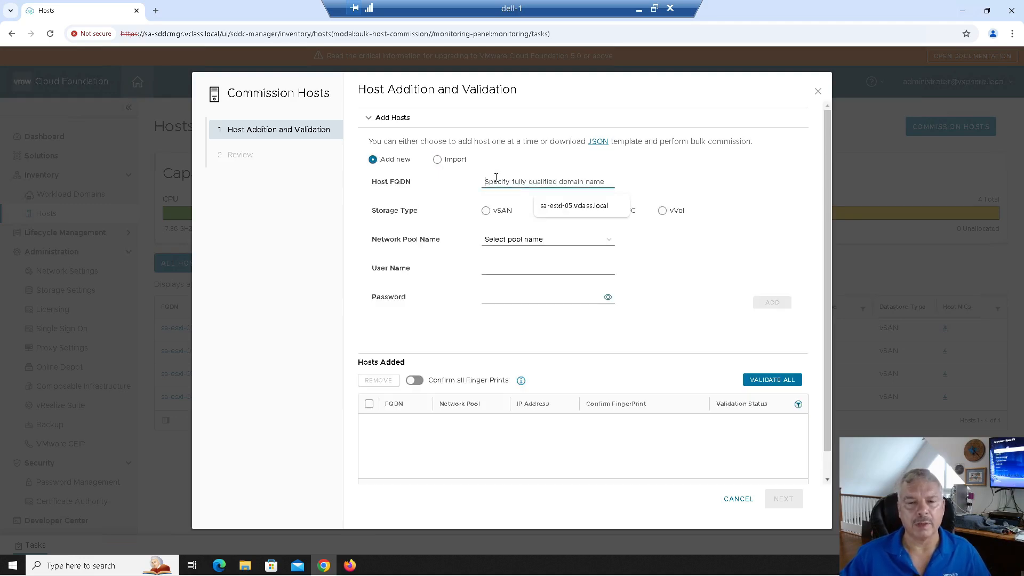
click(566, 213)
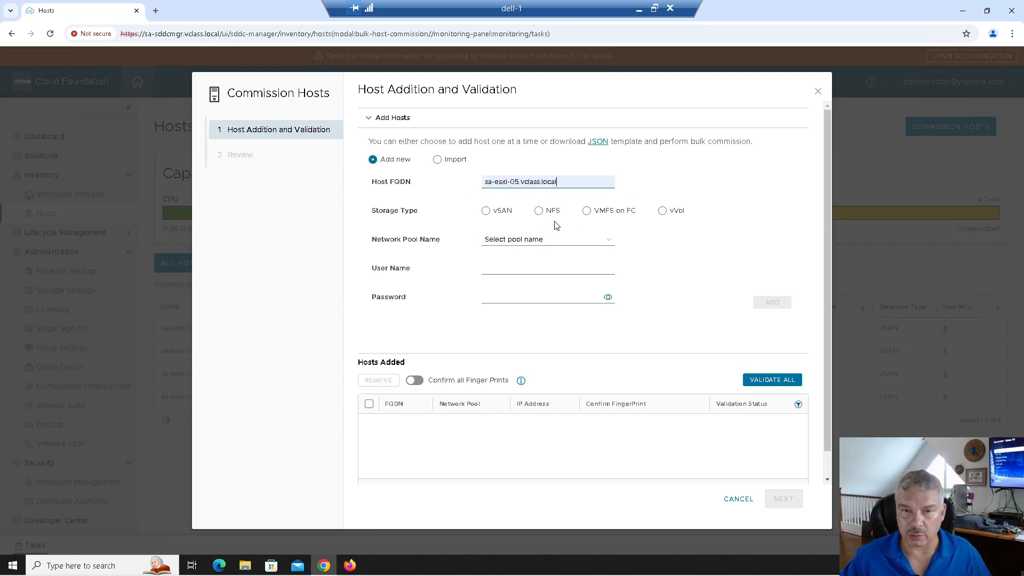
Give the host Local vSAN storage and the sfo-m01-np01 network pool.
click(486, 211)
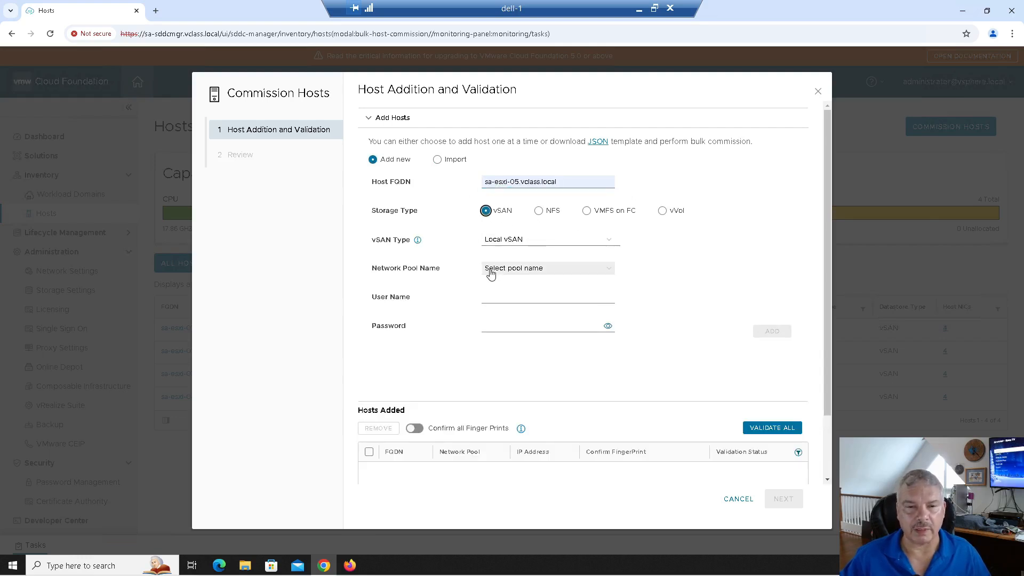
click(528, 247)
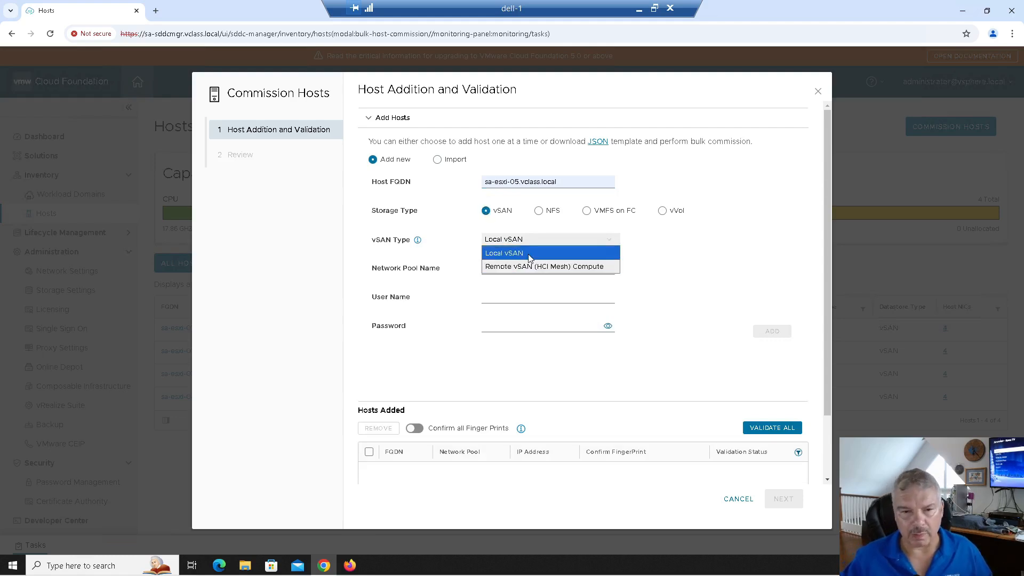
click(530, 256)
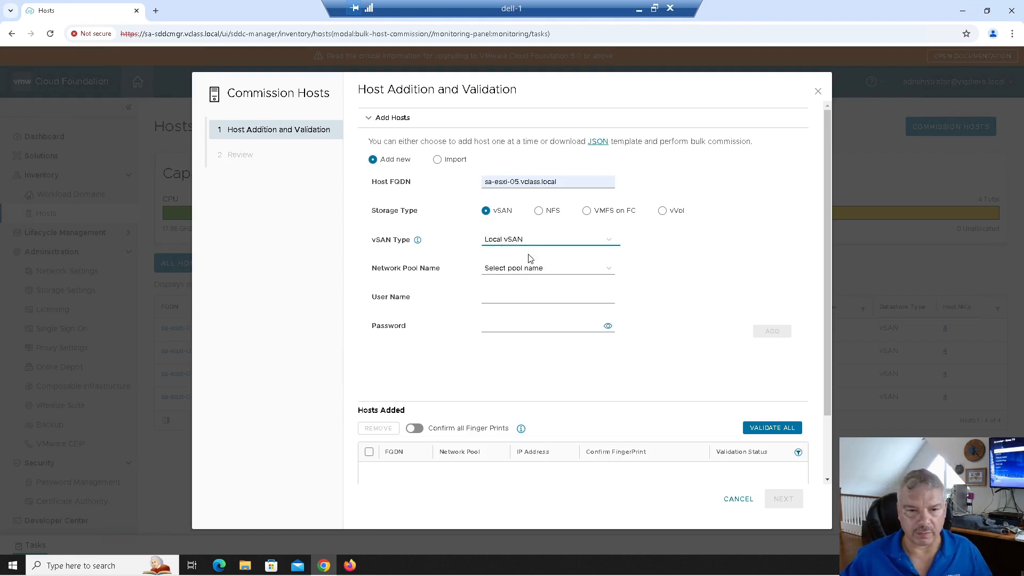
click(513, 274)
click(510, 293)
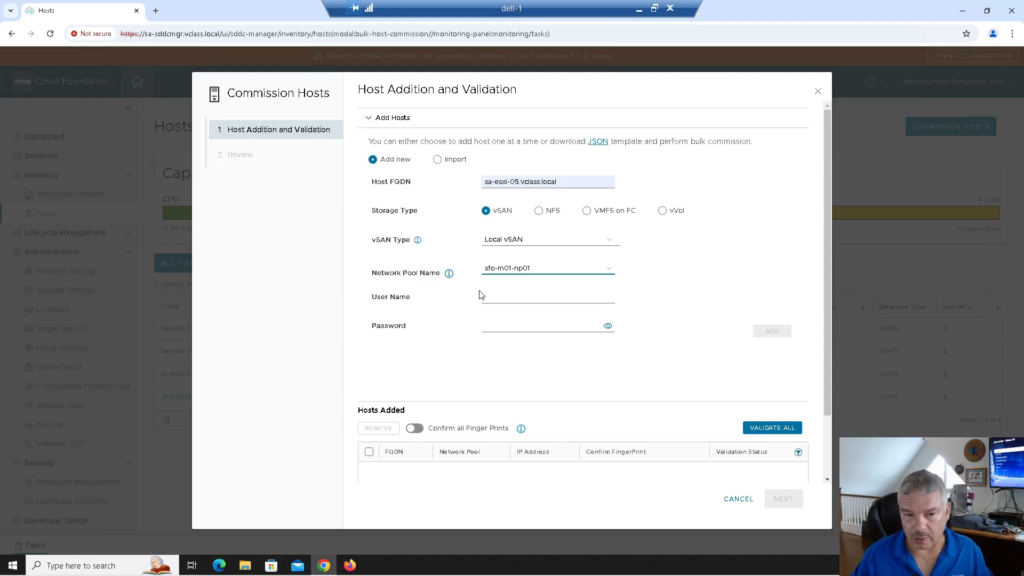
Enter user root and its password, then add sa-esxi-05 to the hosts list.
click(490, 297)
click(552, 322)
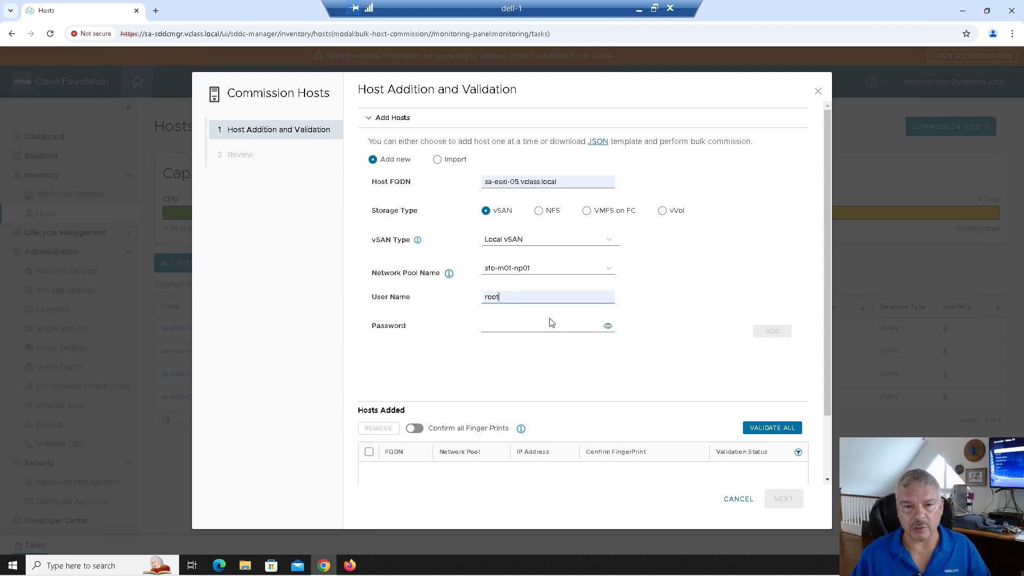
click(508, 327)
text(VMwar)
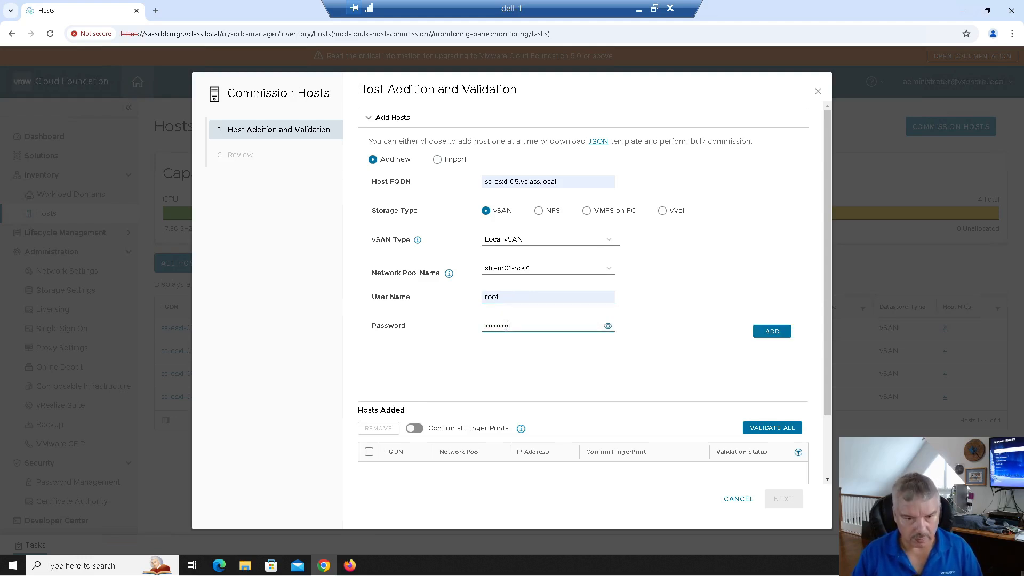
key(BackSpace)
key(BackSpace)
key(BackSpace)
key(BackSpace)
key(BackSpace)
text(VM)
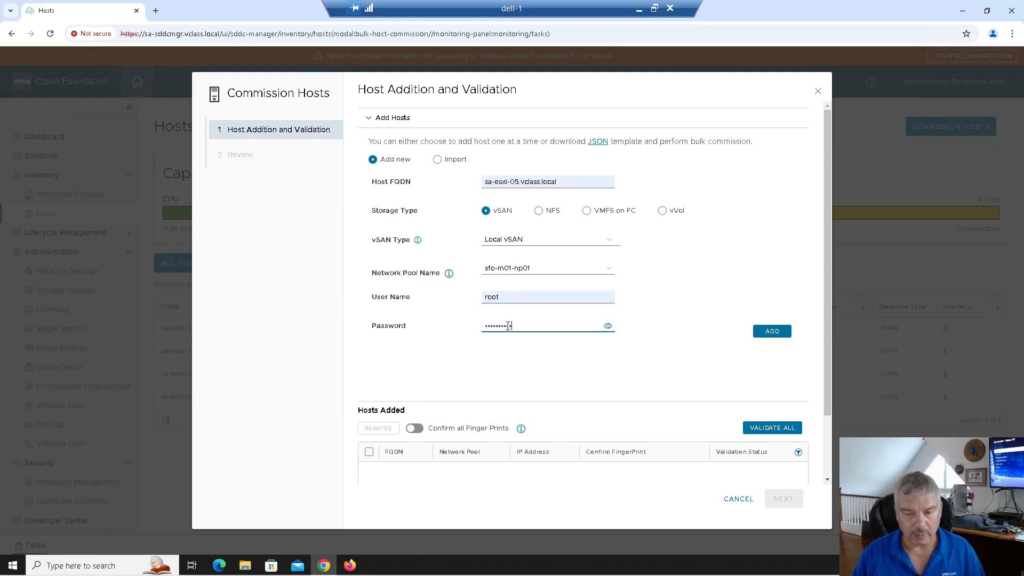
click(767, 332)
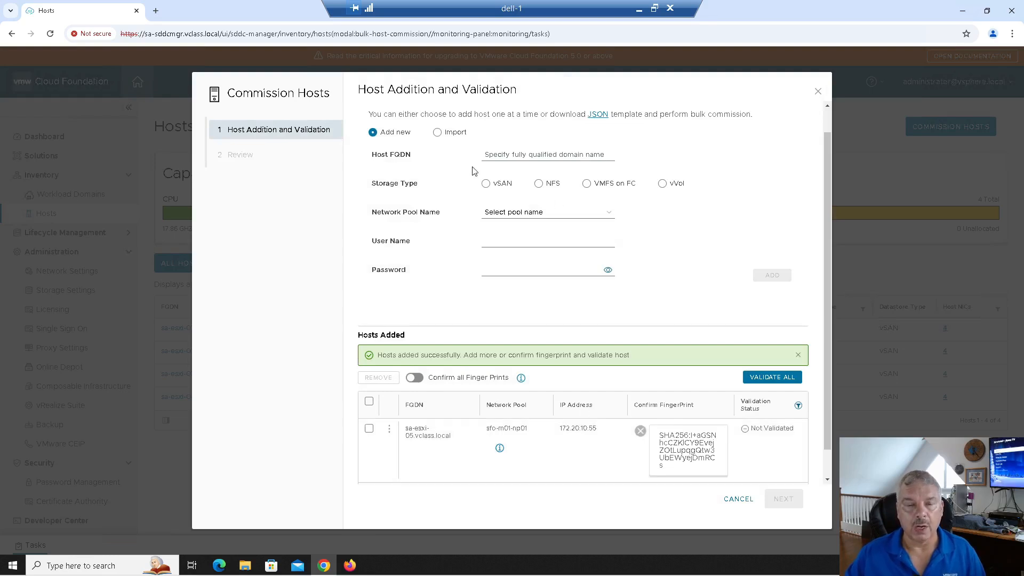
Add host sa-esxi-06.vclass.local with vSAN, pool sfo-m01-np01 and root credentials.
click(531, 154)
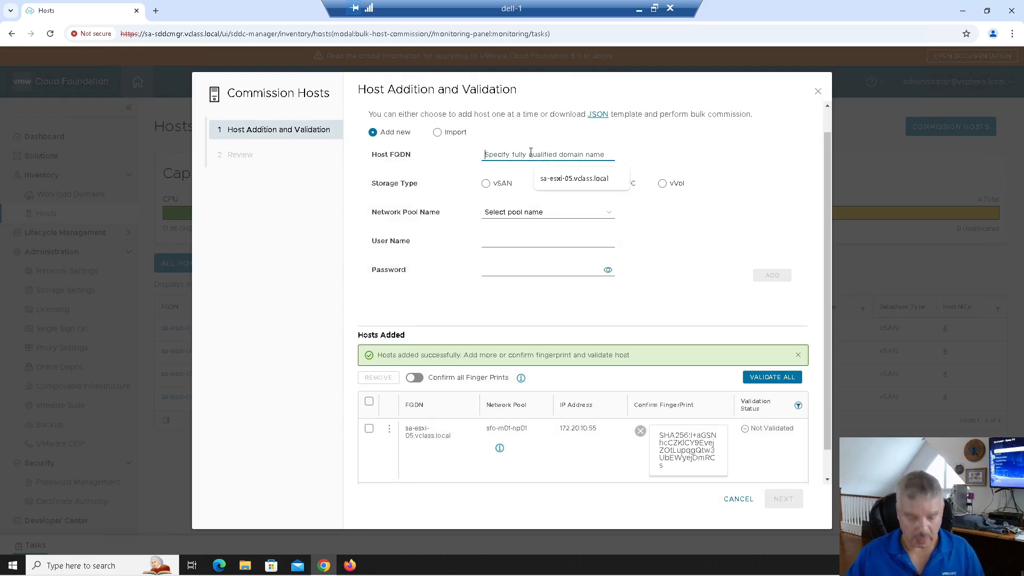
text(sa-esxi-06.vclass.local)
click(486, 183)
click(514, 275)
click(548, 293)
text(••••••••••)
click(771, 306)
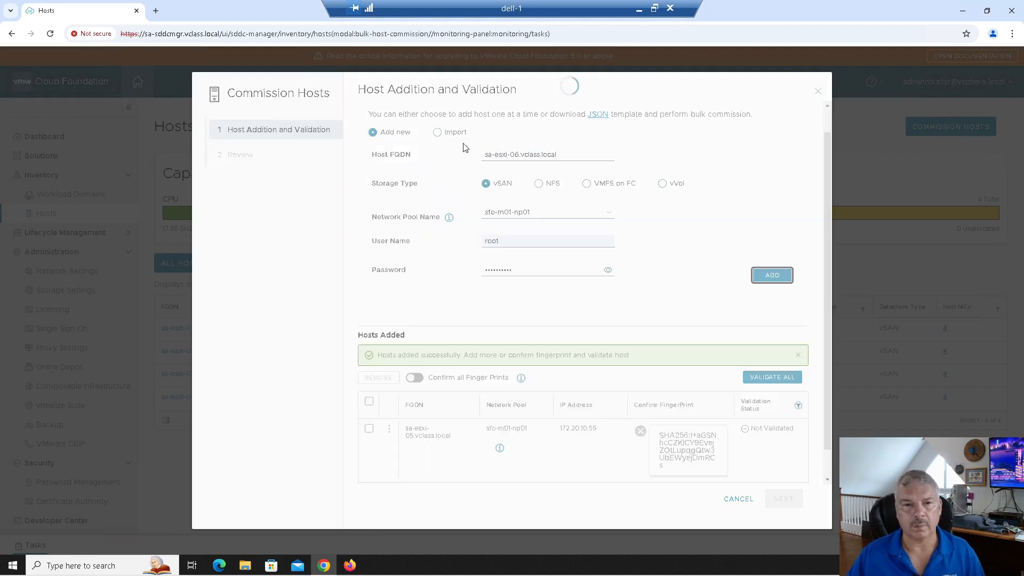
Add host sa-esxi-07.vclass.local with vSAN, pool sfo-m01-np01 and root credentials.
text(sa-esxi-07.vclass.local)
click(485, 153)
click(519, 239)
click(546, 262)
click(533, 268)
text(••••••••••)
click(771, 274)
scroll(676, 276, down, 1)
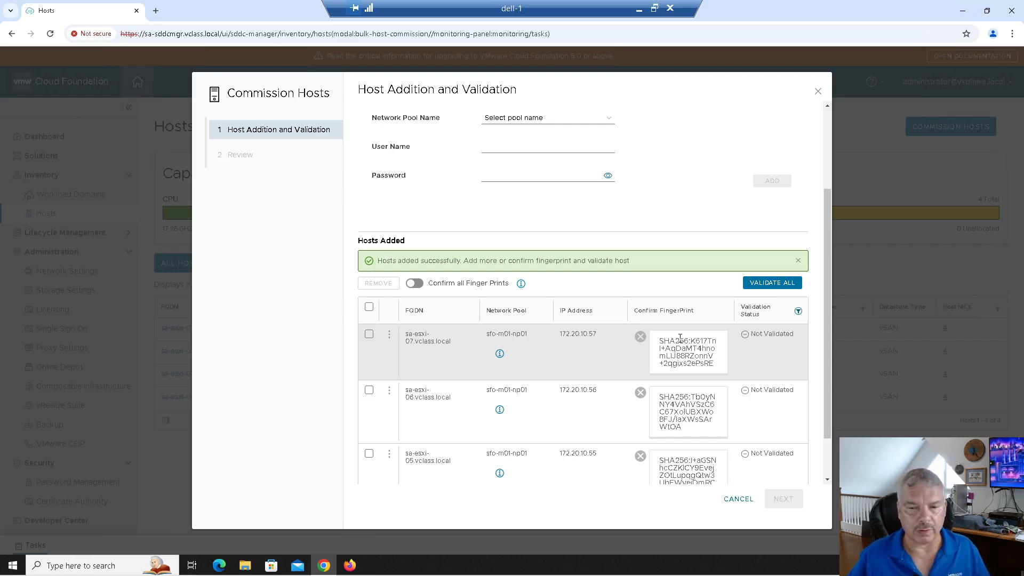
Confirm all fingerprints, validate sa-esxi-05, 06 and 07, and commission them.
click(417, 283)
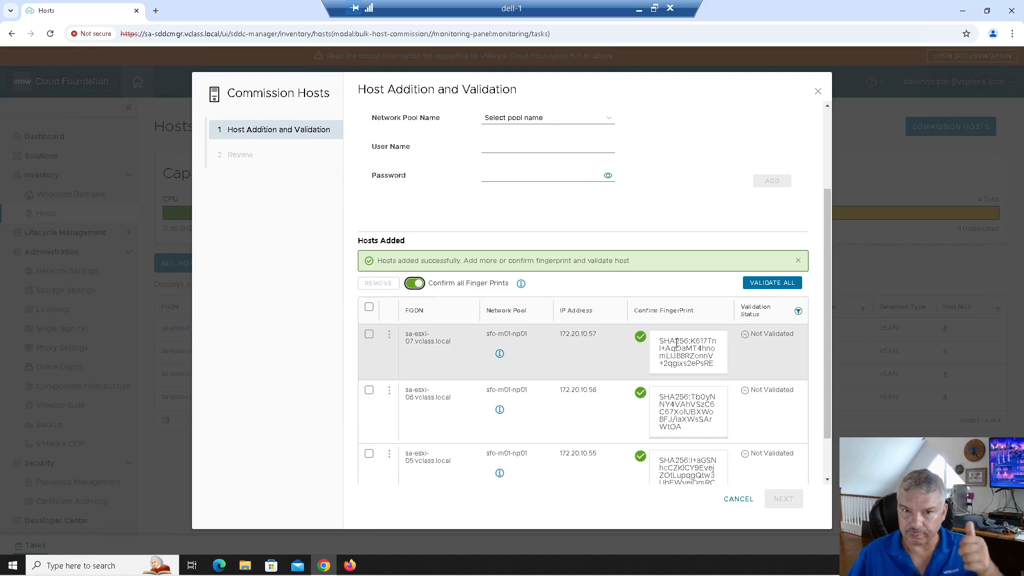
click(786, 289)
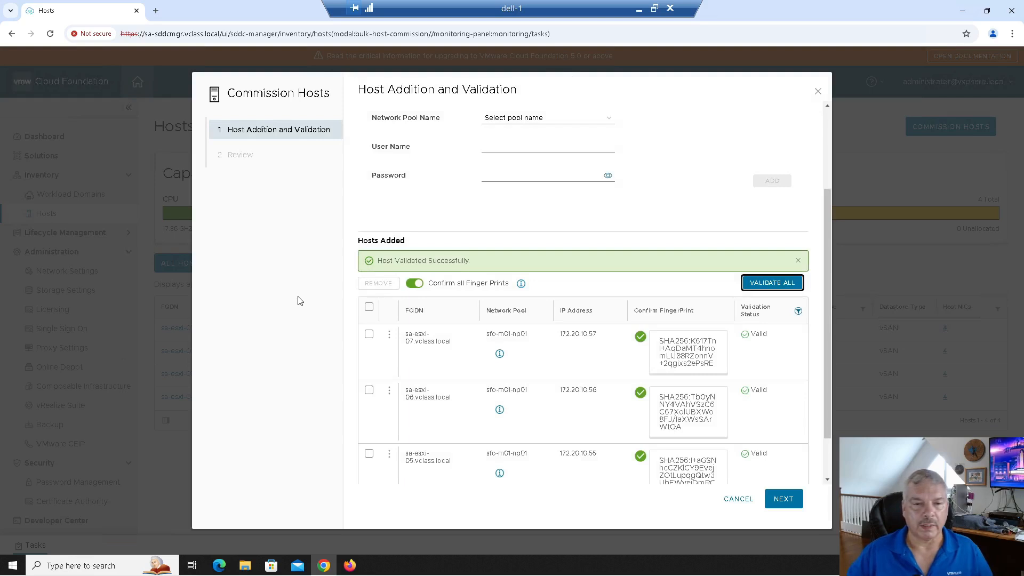
click(782, 498)
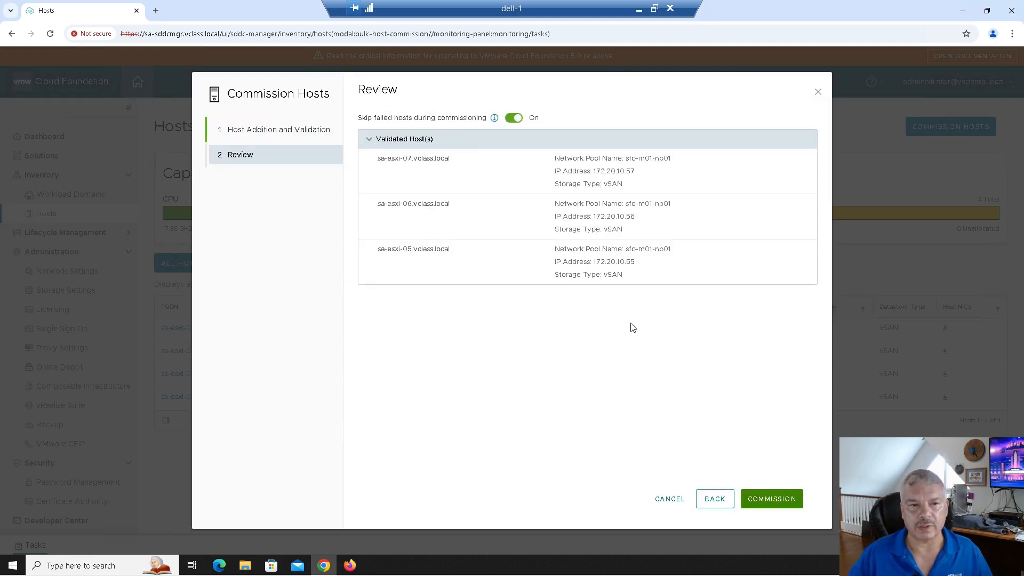
click(776, 500)
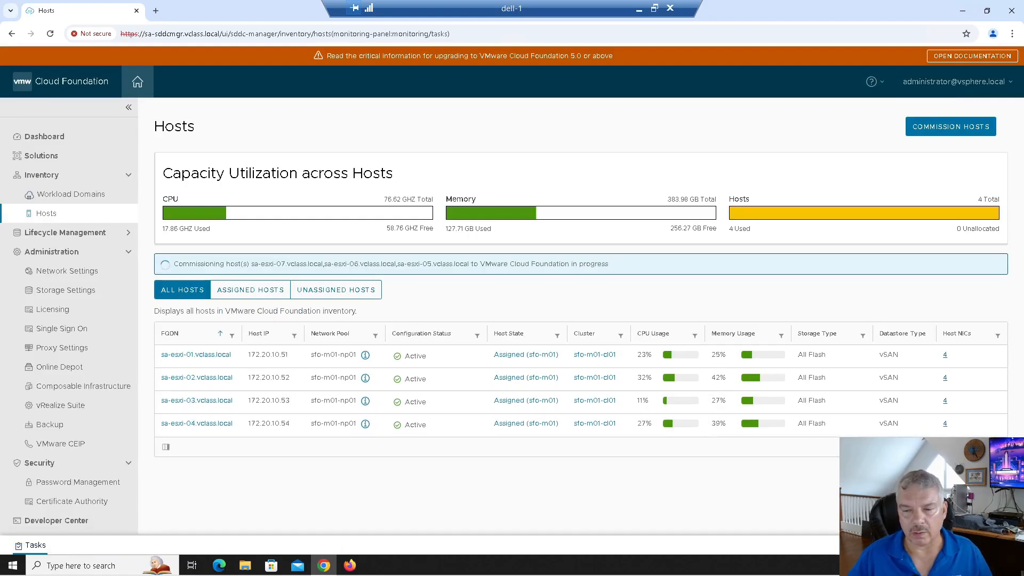
Monitor the Commissioning host(s) subtasks until sa-esxi-05, 06 and 07 become Active.
click(987, 545)
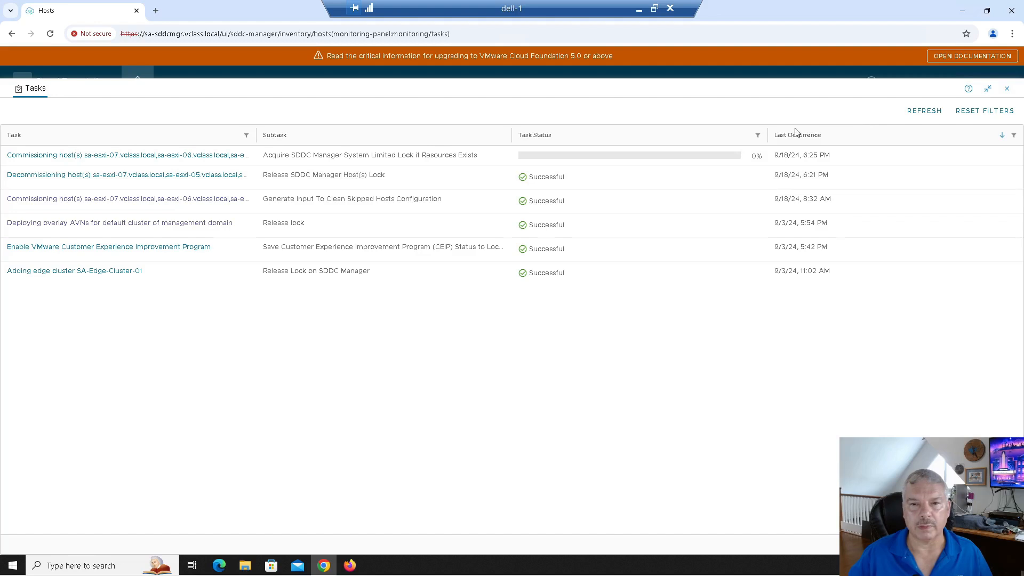
click(87, 159)
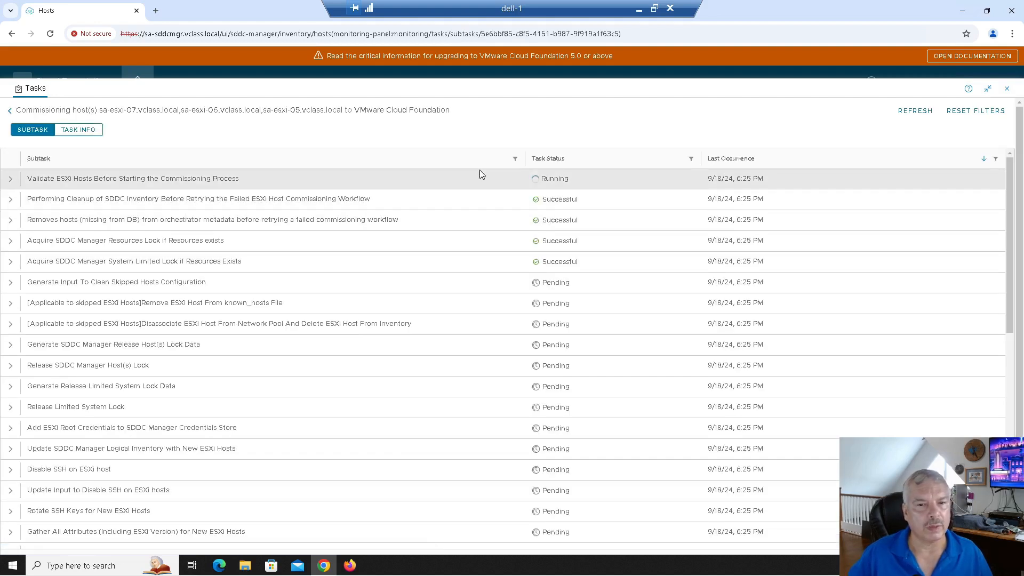
click(547, 159)
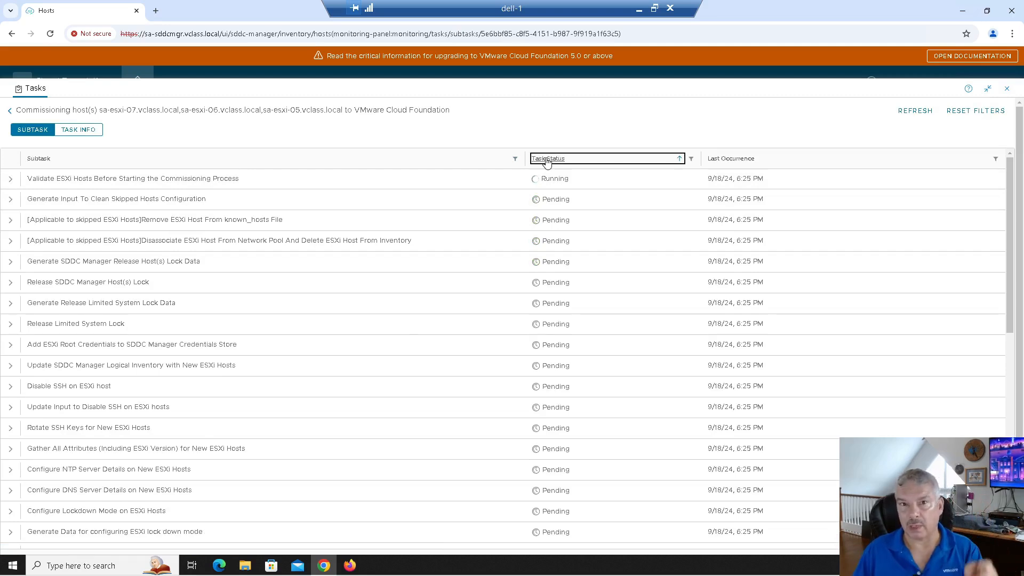
click(913, 112)
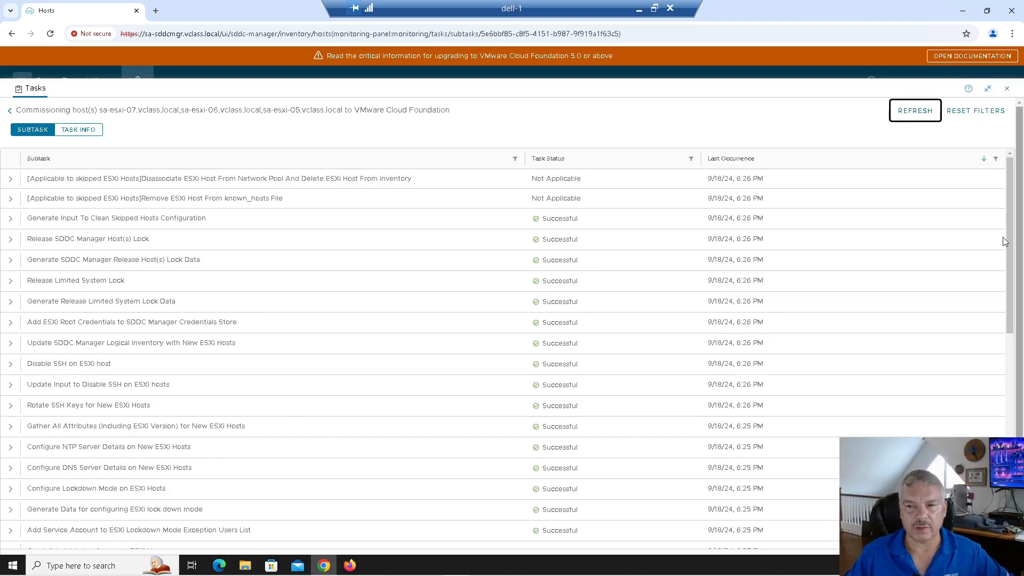
drag(1010, 233, 1010, 234)
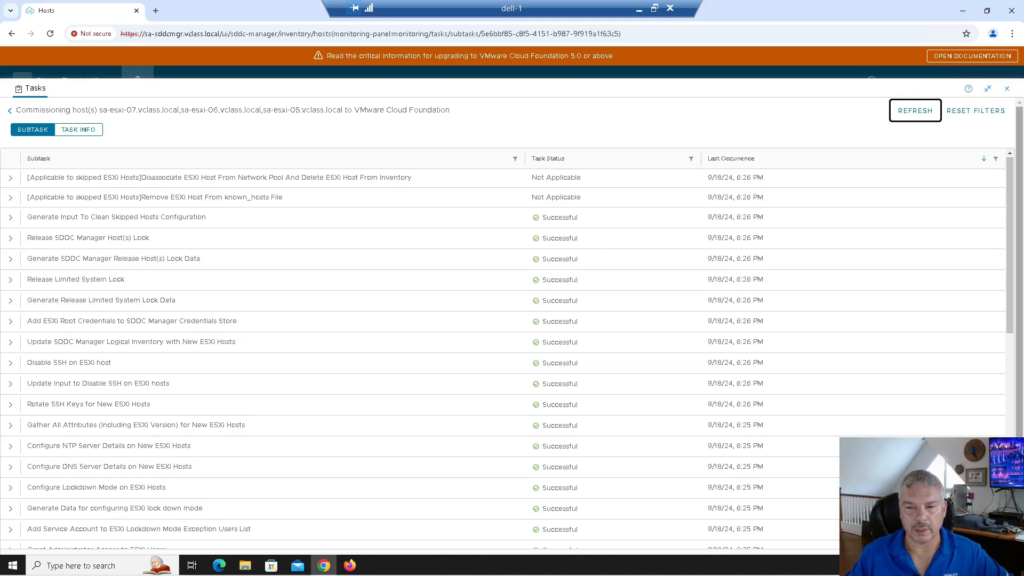
scroll(507, 352, down, 15)
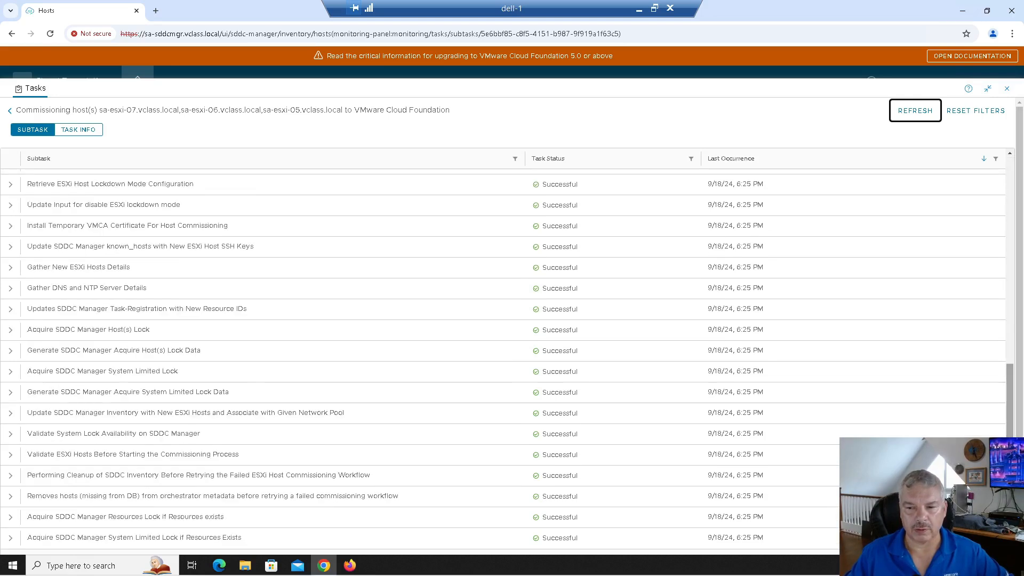
scroll(893, 181, up, 15)
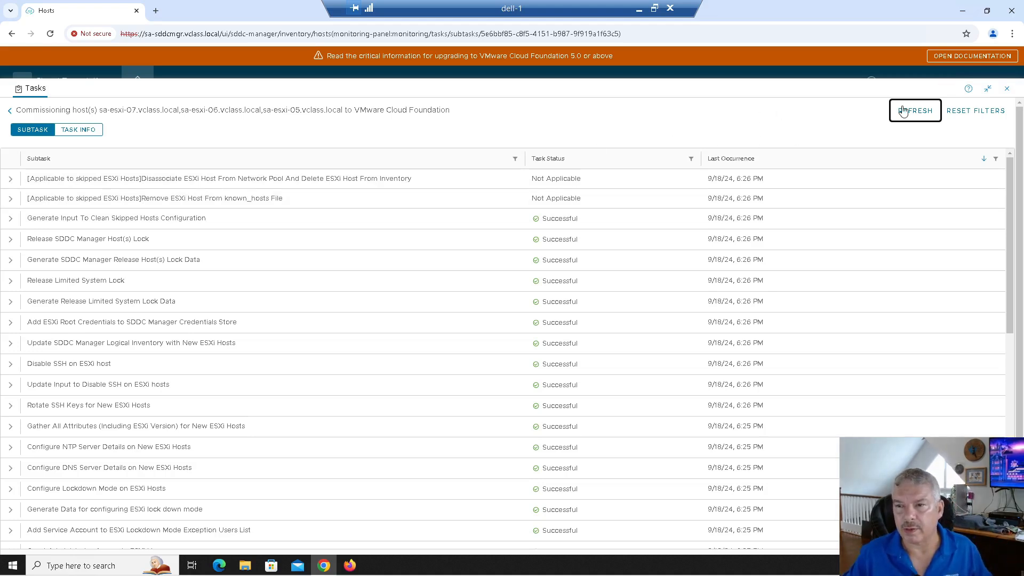
click(1007, 89)
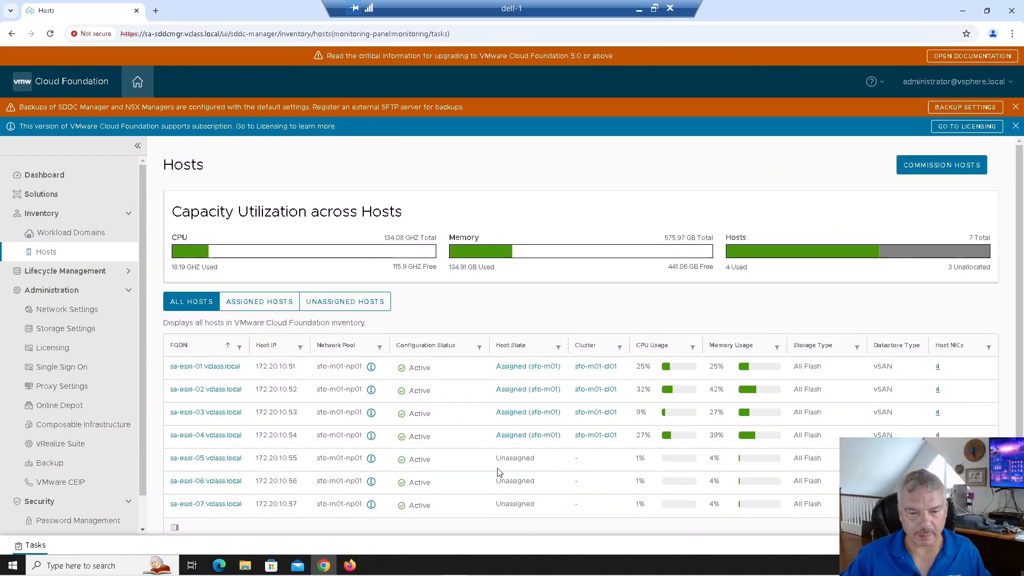
Filter hosts by assigned and unassigned, then return to the SDDC Manager Dashboard.
click(251, 304)
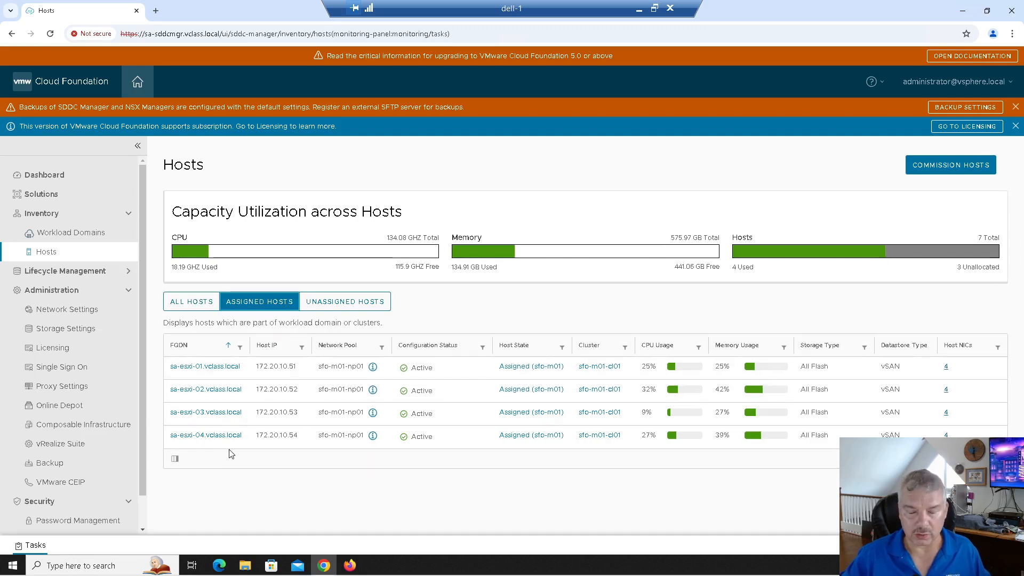
click(332, 309)
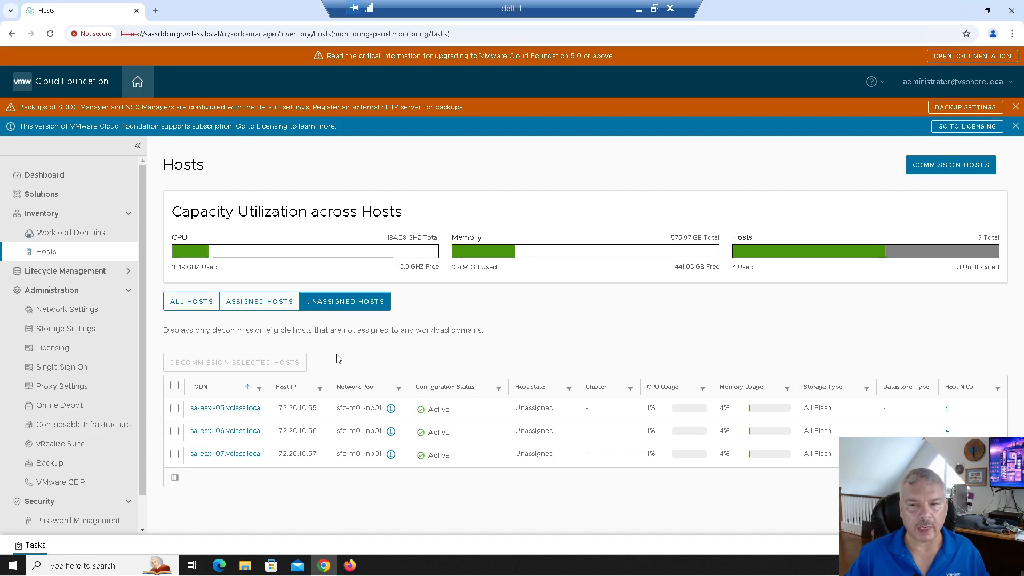
click(56, 174)
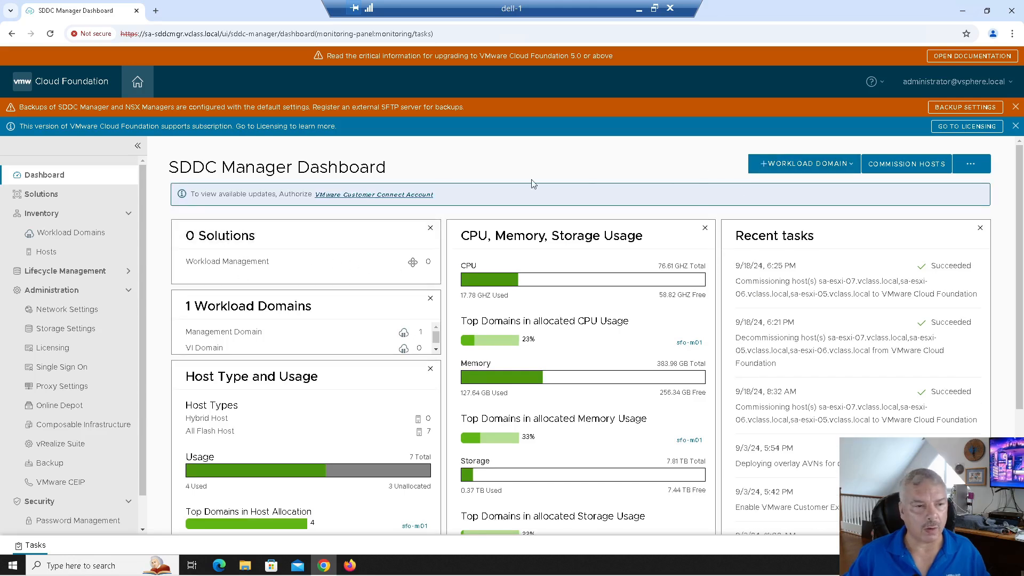
Begin adding a VI workload domain from the Workload Domains page.
click(80, 233)
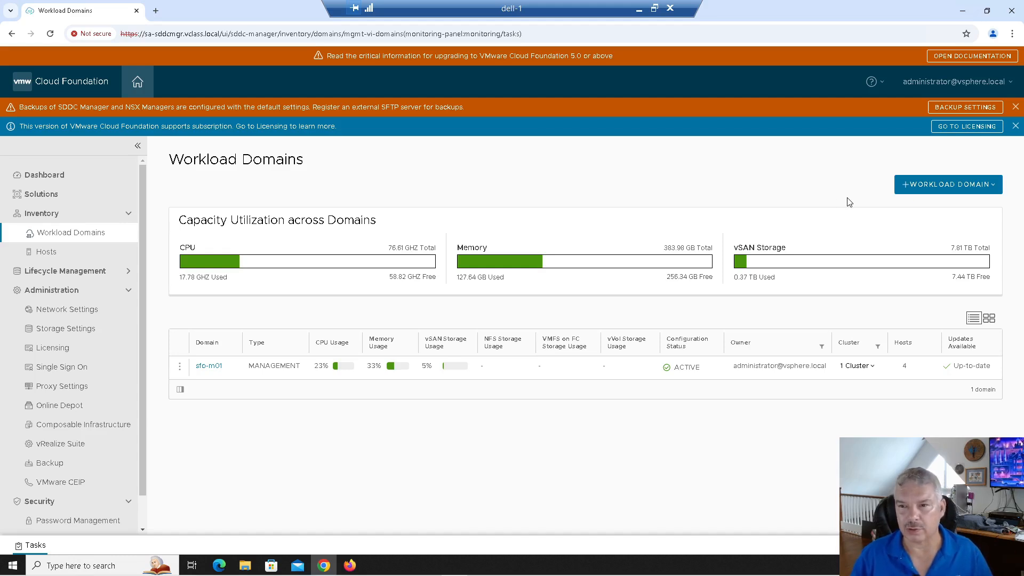
click(940, 190)
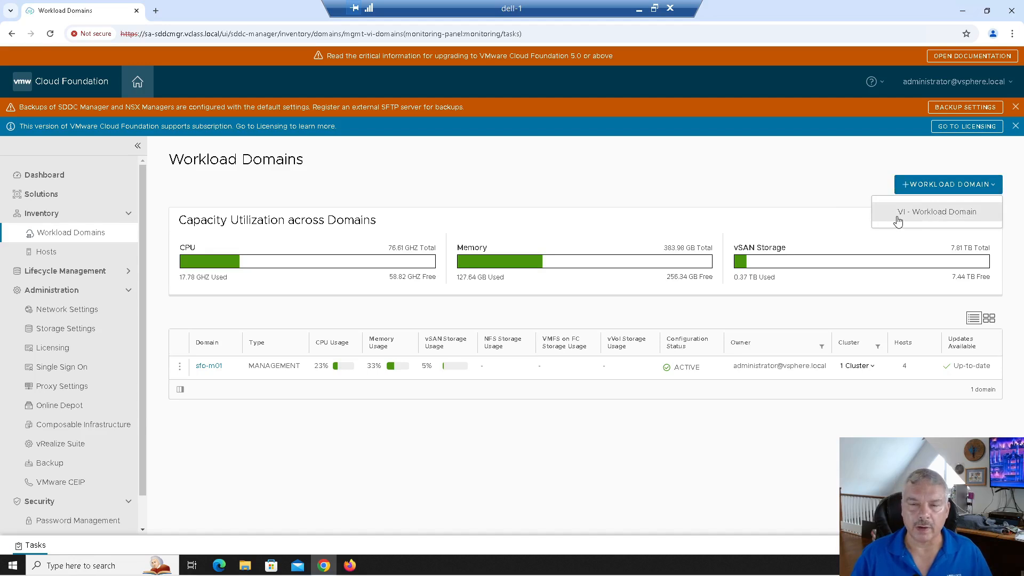
click(949, 212)
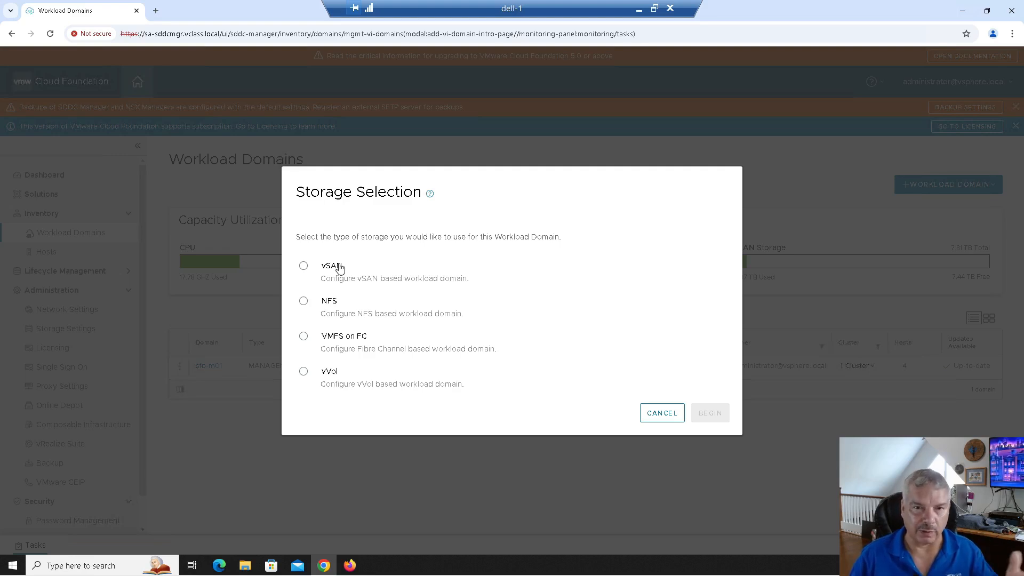
Choose vSAN storage and name the virtual infrastructure WLD-B.
click(303, 270)
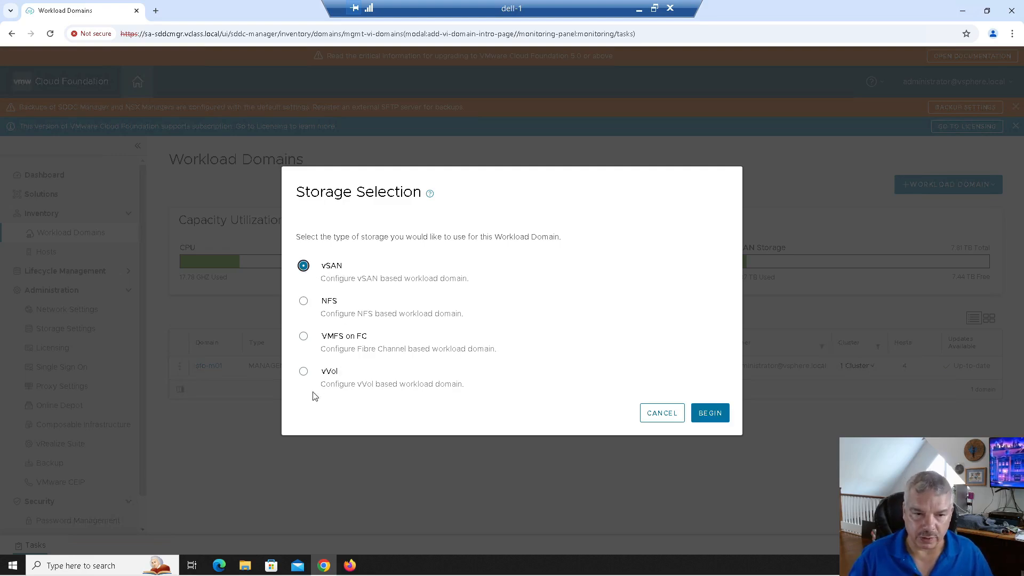
click(710, 413)
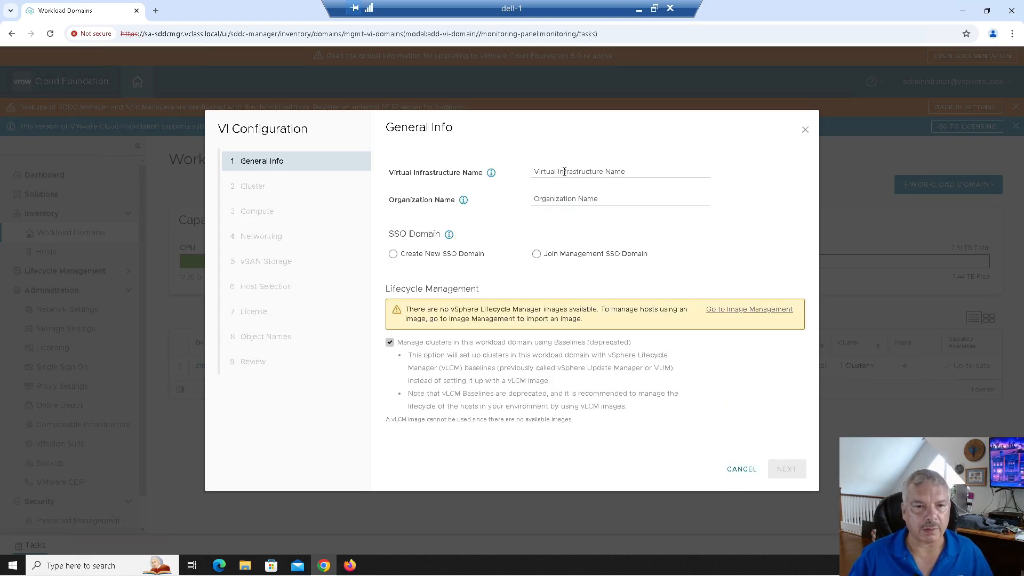
click(565, 171)
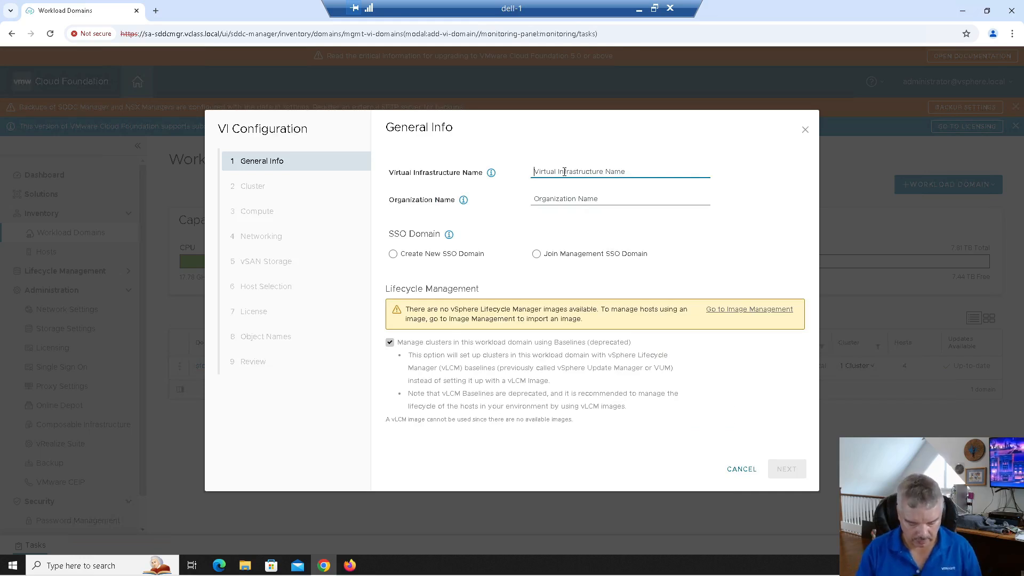
text(WLD-B)
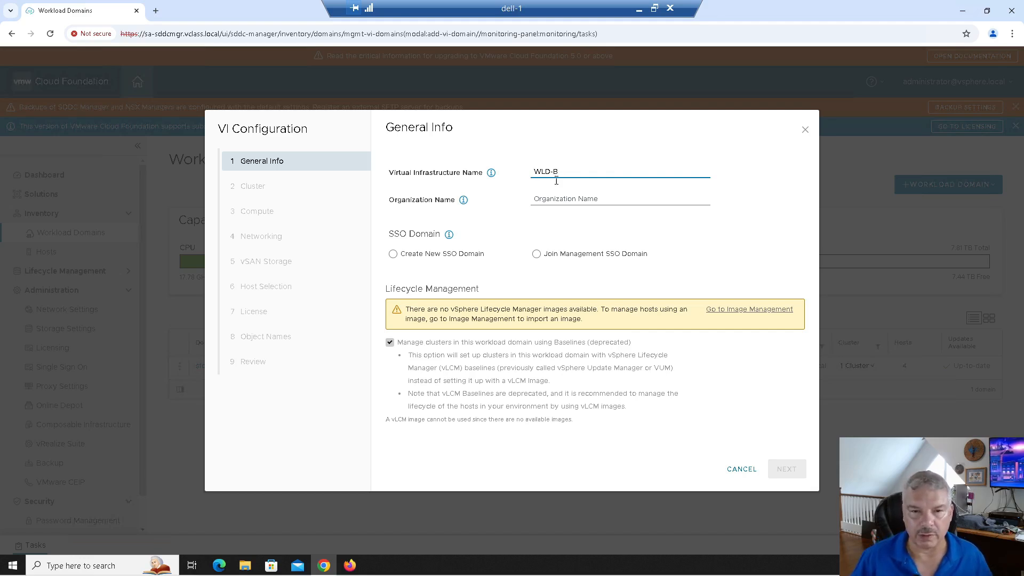
Set organization Tech-Unglued and join the management SSO domain.
click(540, 198)
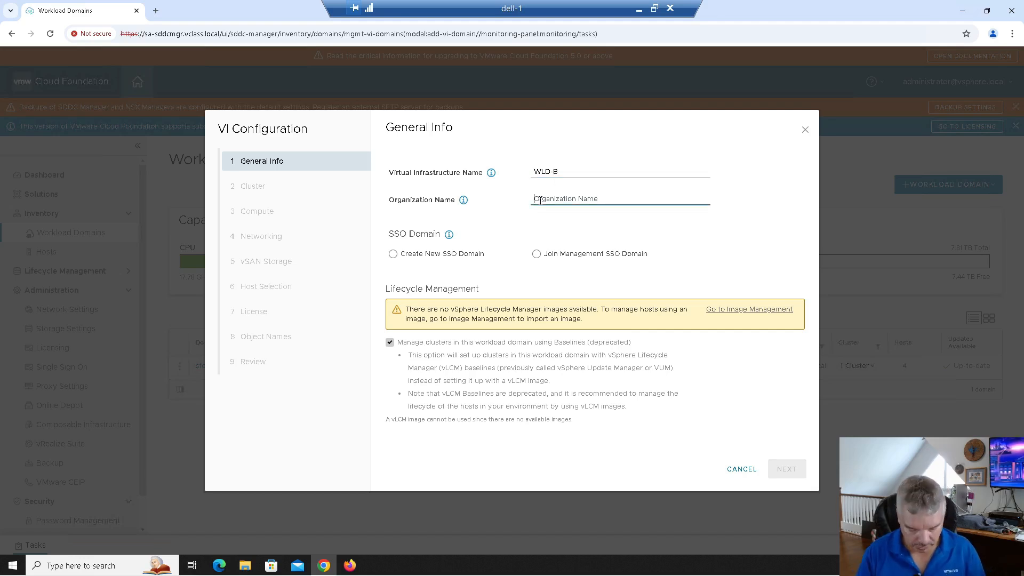
text(Tech-Unglued)
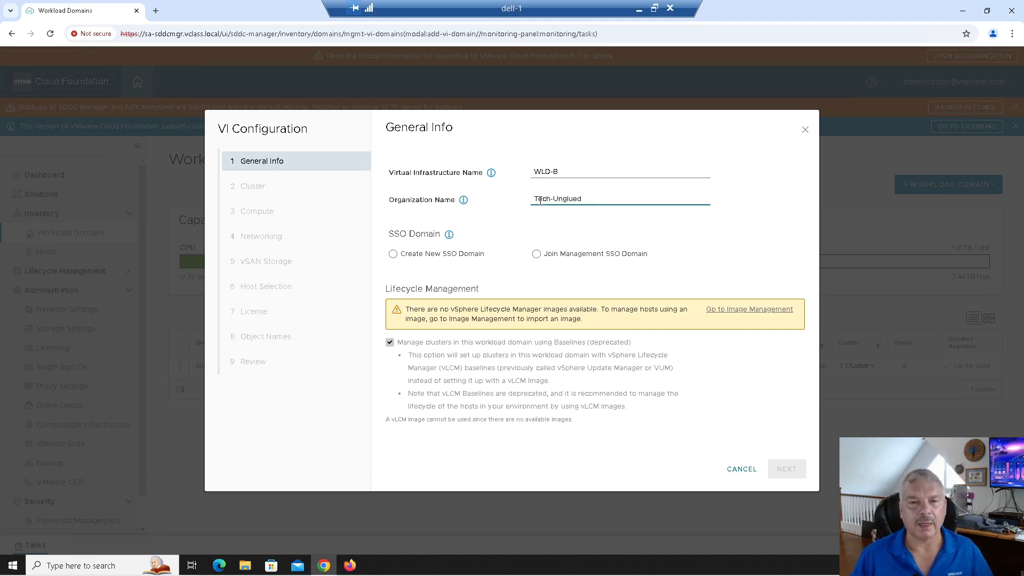
click(513, 240)
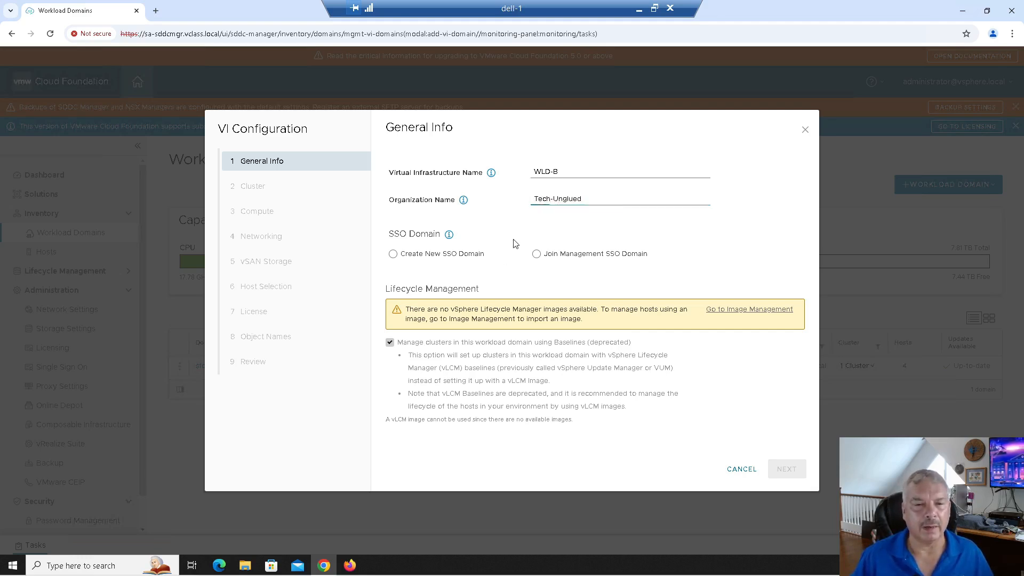
click(419, 259)
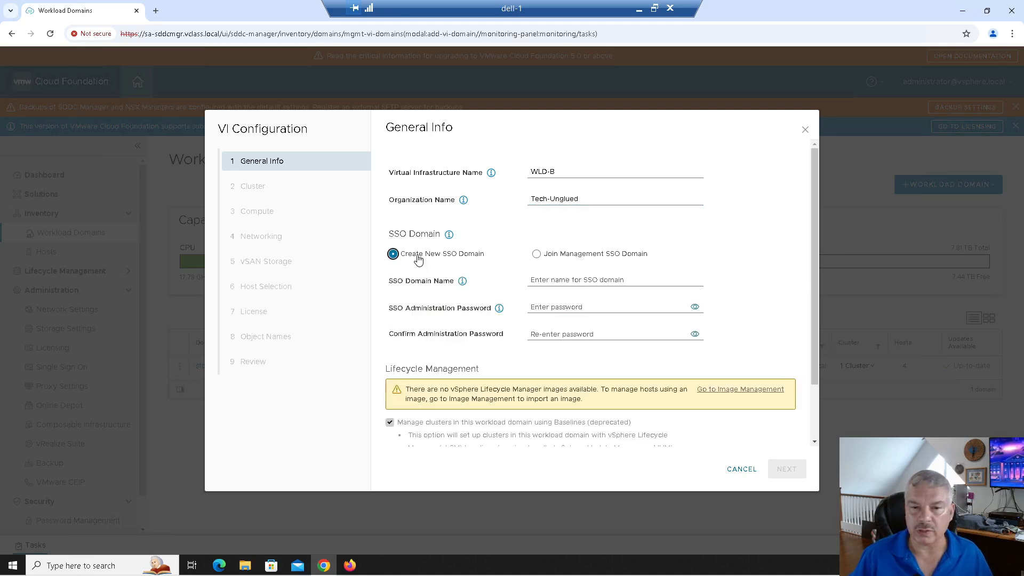
click(537, 254)
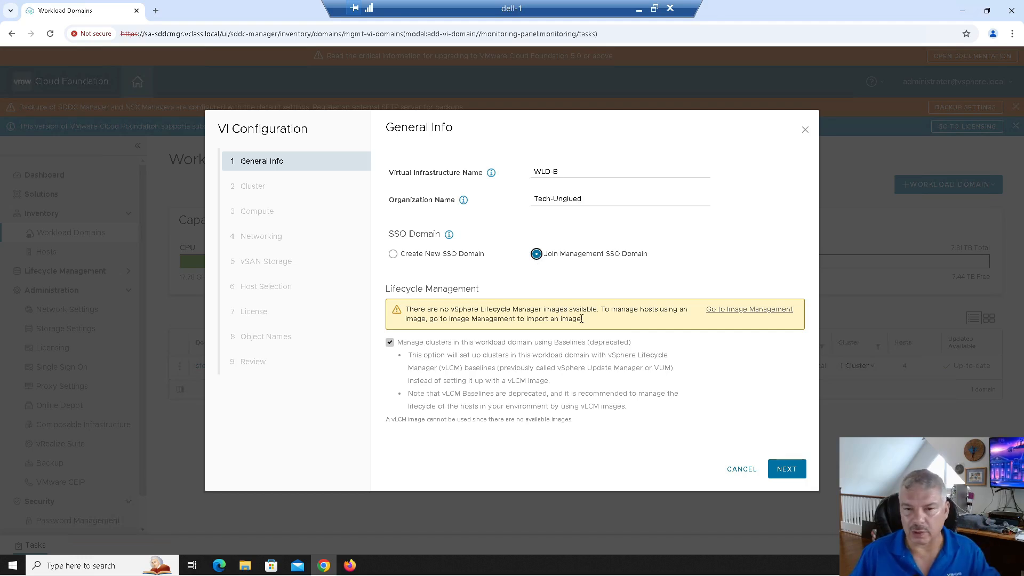
click(787, 469)
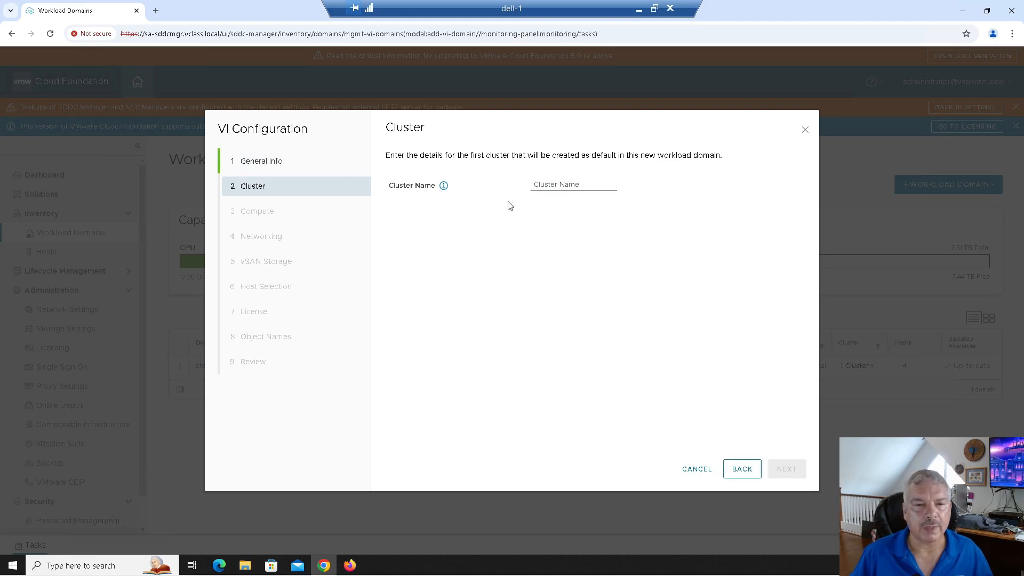
Name the domain's first cluster WLD-B-Cluster and continue to Compute.
click(583, 184)
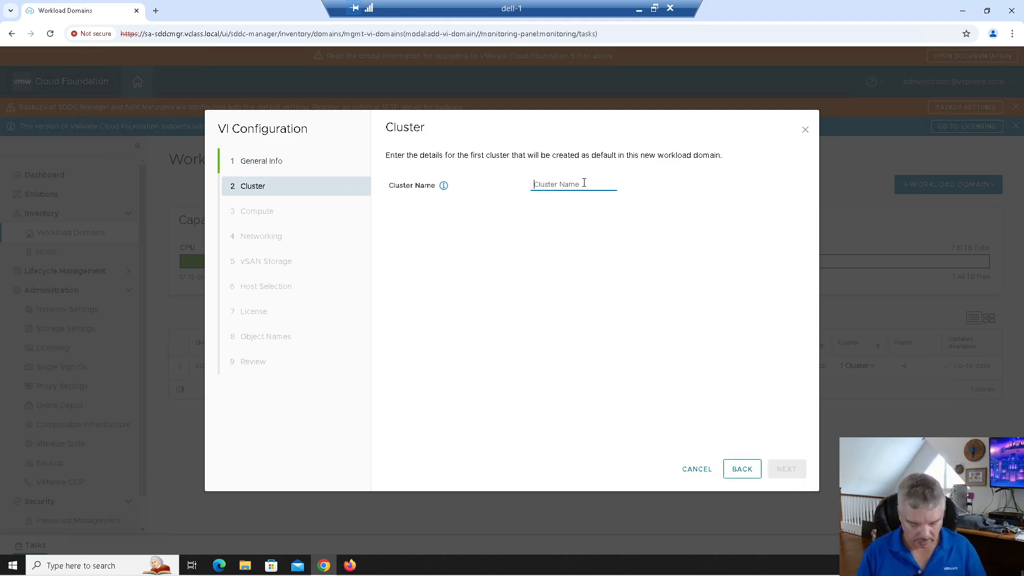
text(WL)
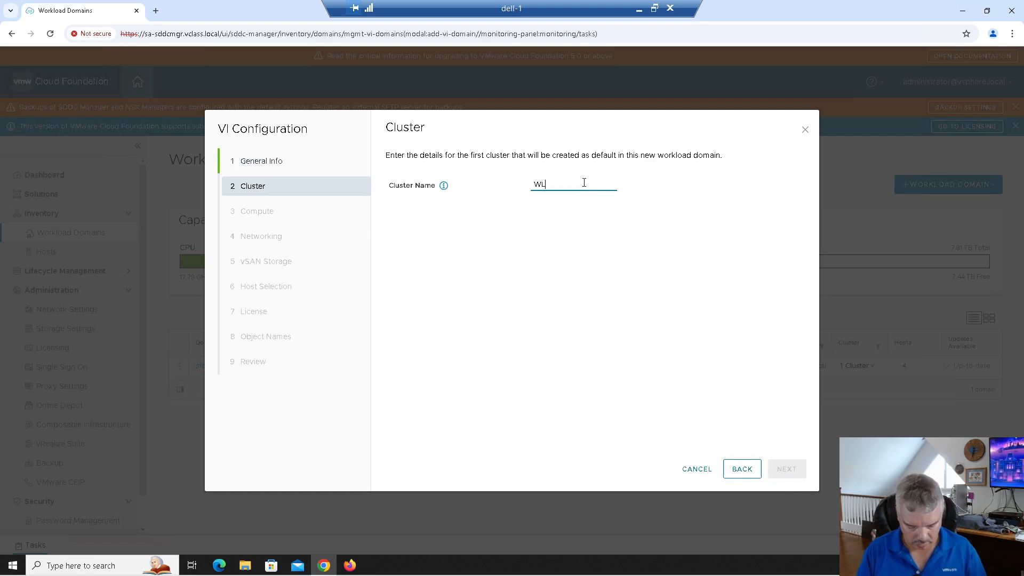
text(D-b-CLuster)
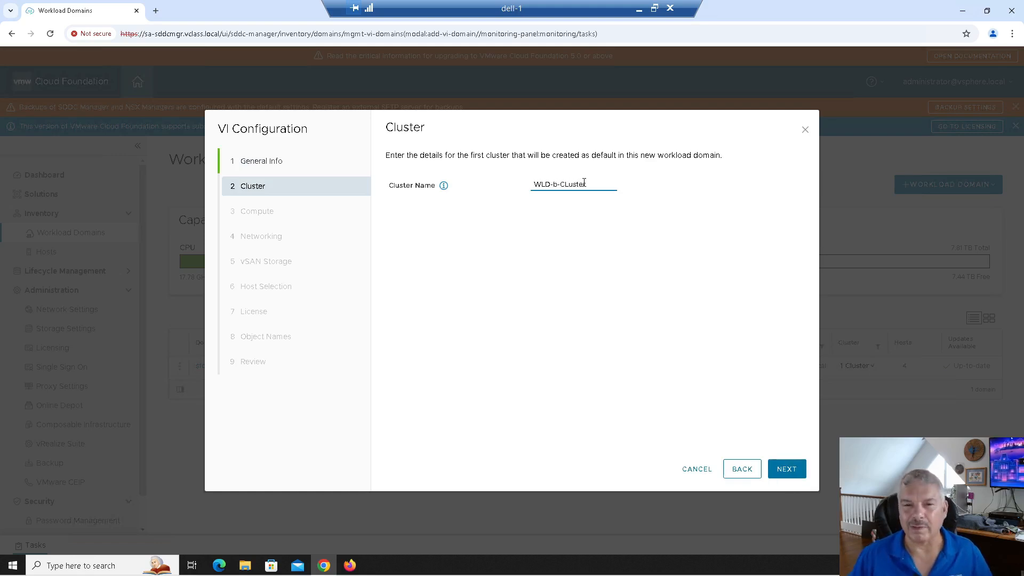
key(BackSpace)
key(BackSpace)
key(BackSpace)
key(BackSpace)
key(BackSpace)
key(BackSpace)
key(BackSpace)
key(BackSpace)
key(BackSpace)
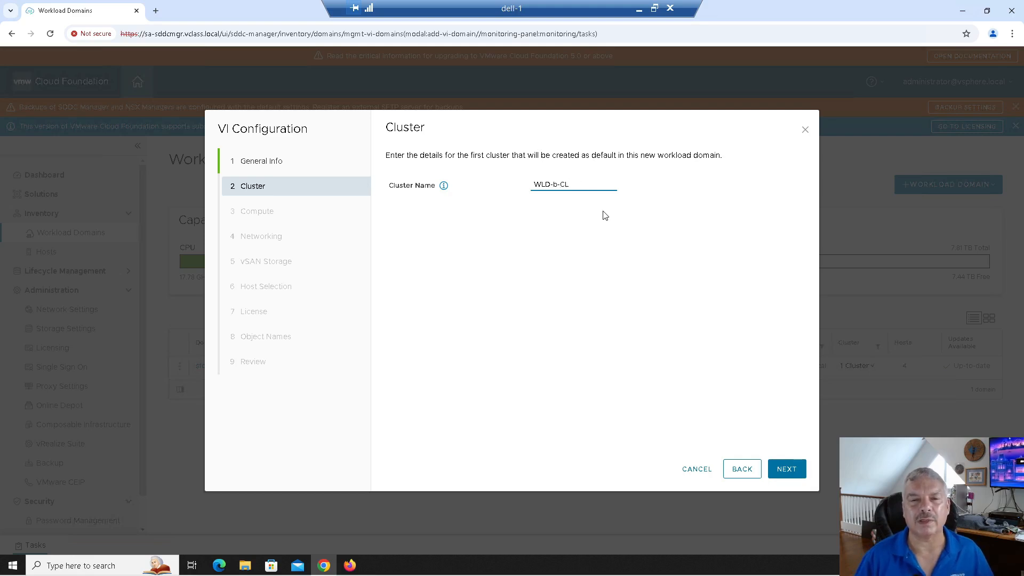
text(B)
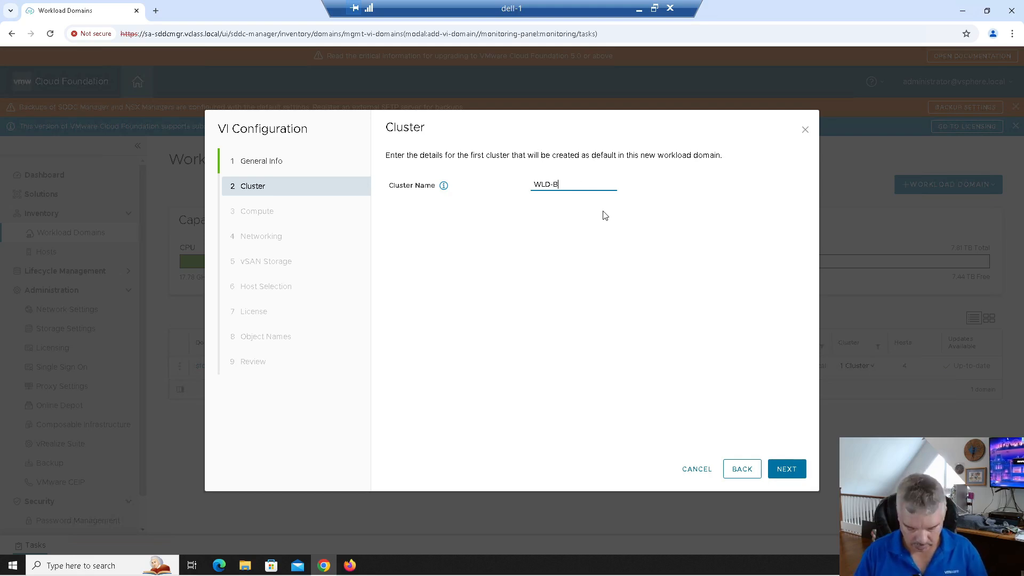
text(-Cluster)
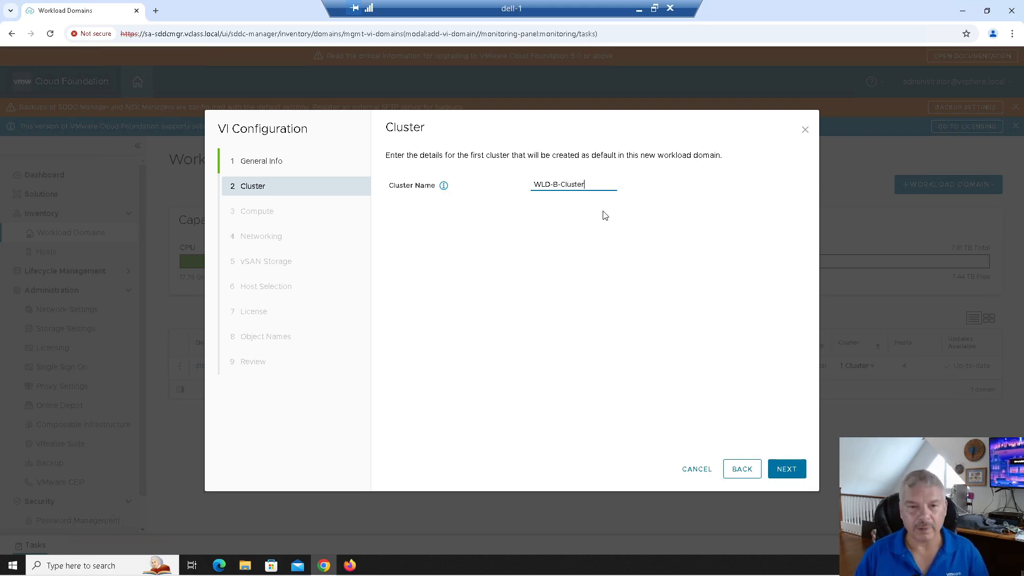
click(780, 464)
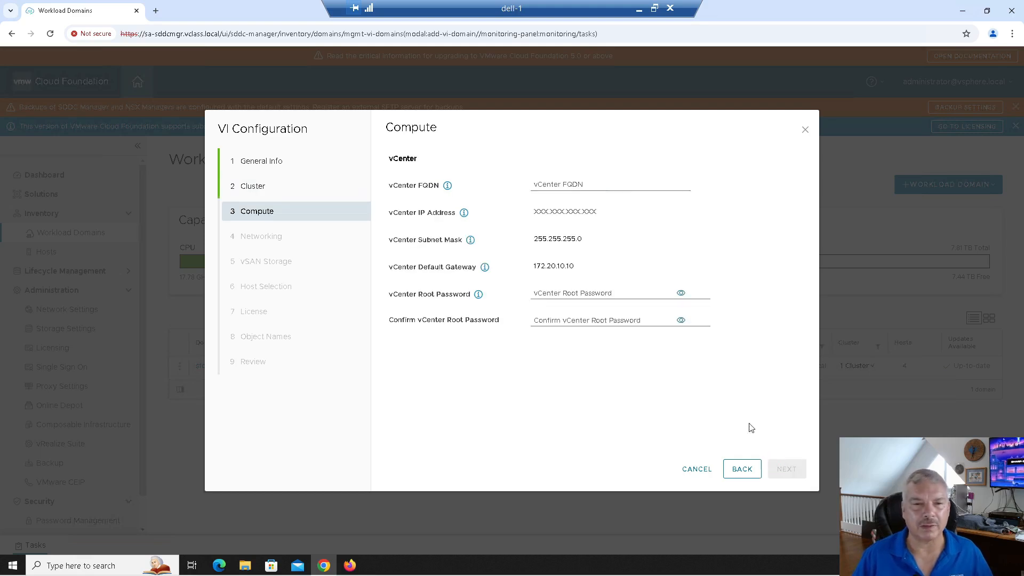
Set vCenter sa-vcsa-01b.vclass.local (172.20.10.194) and enter and confirm its root password.
click(586, 183)
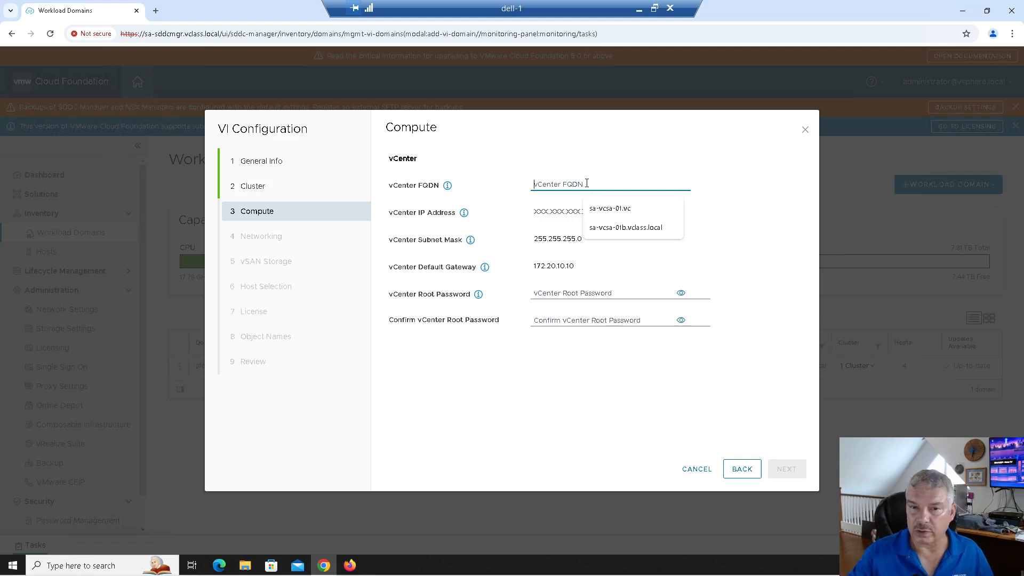
click(600, 235)
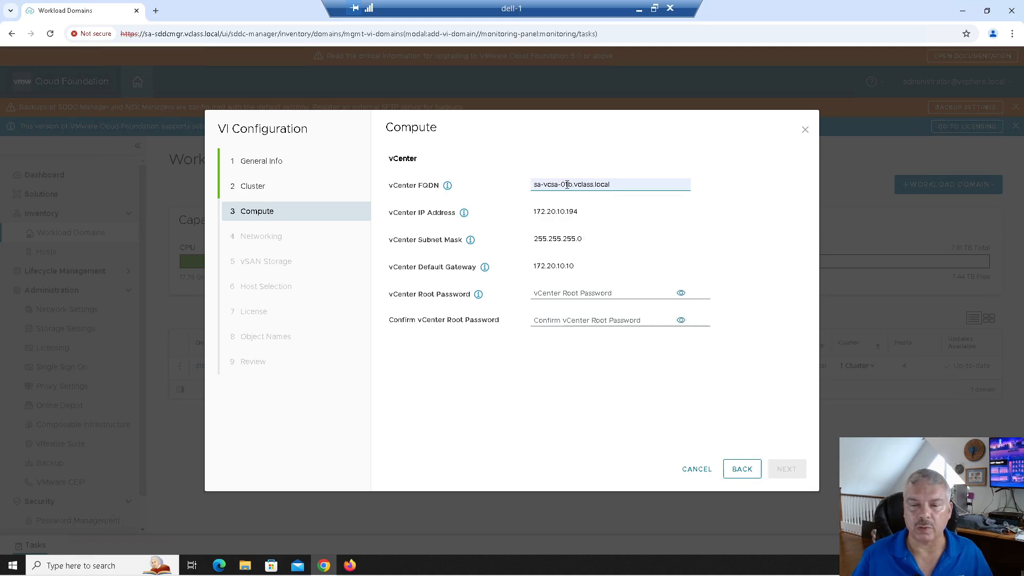
drag(555, 211, 586, 212)
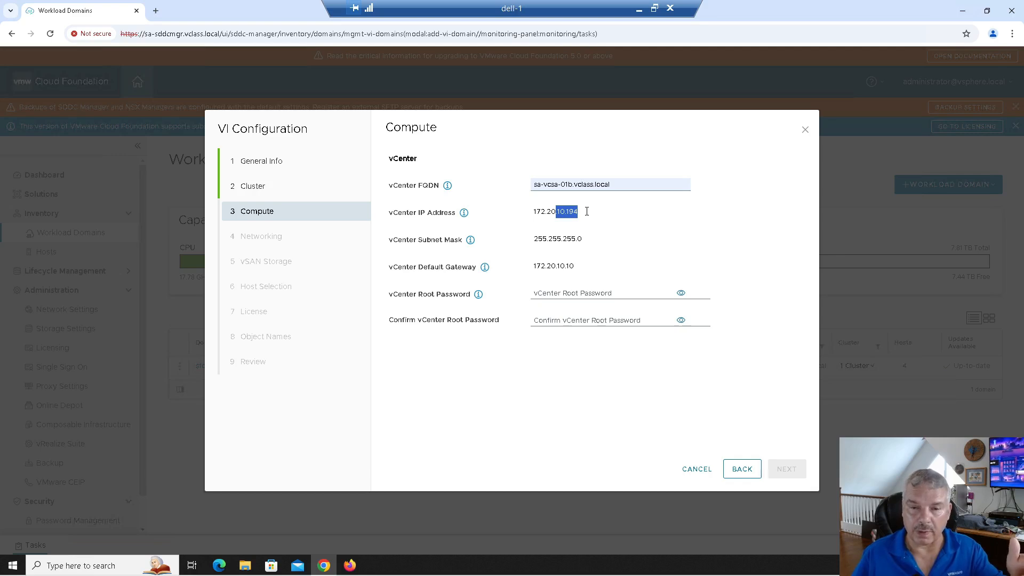
click(556, 262)
click(537, 291)
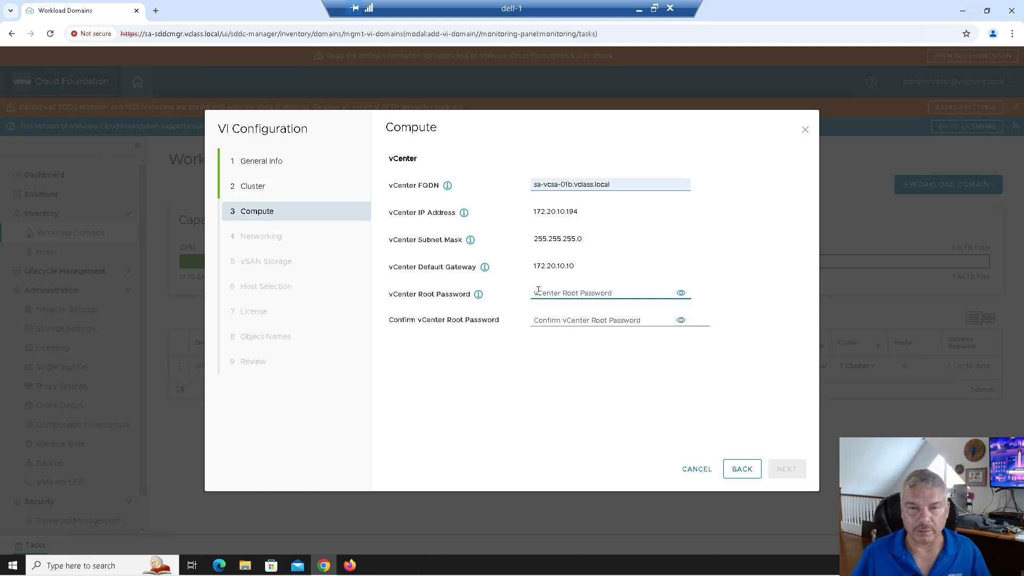
text(••••••)
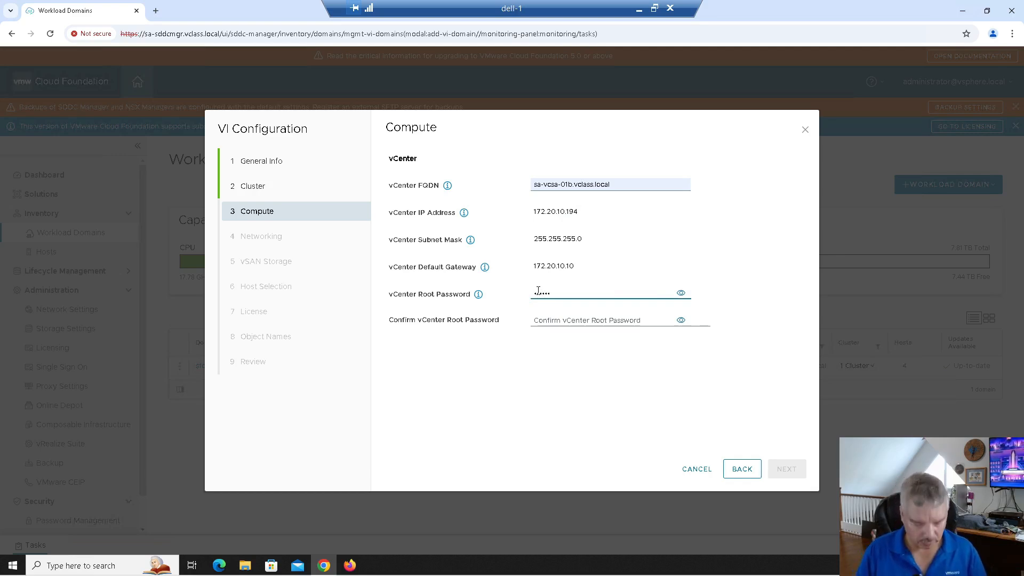
text(••••)
key(Tab)
key(Tab)
text(•••••)
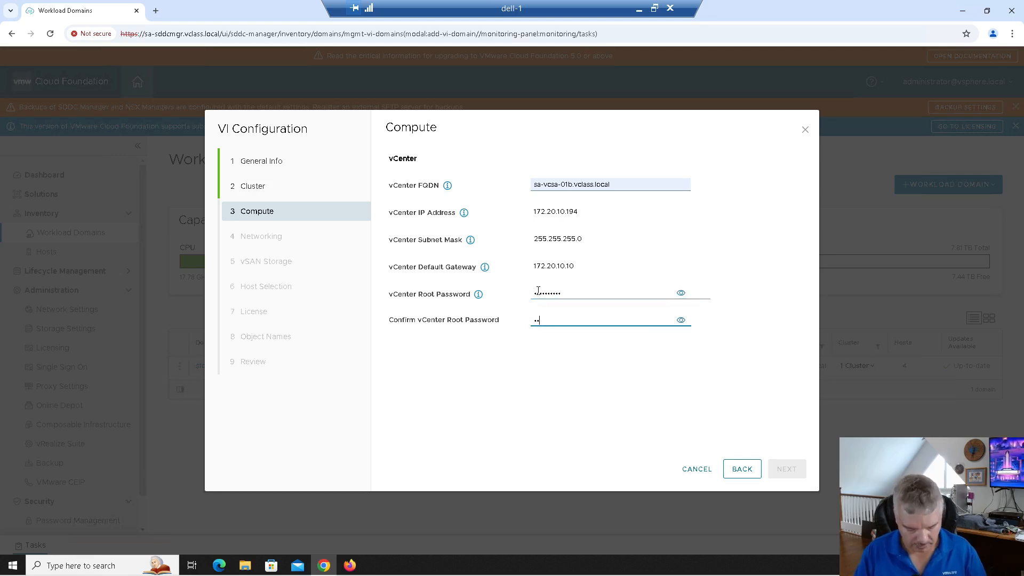
text(••••)
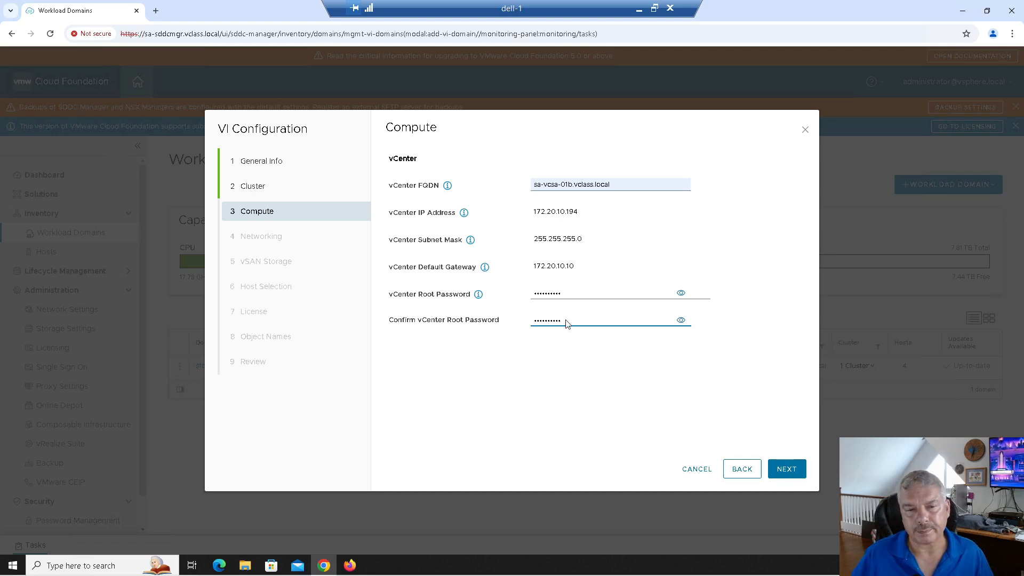
click(789, 470)
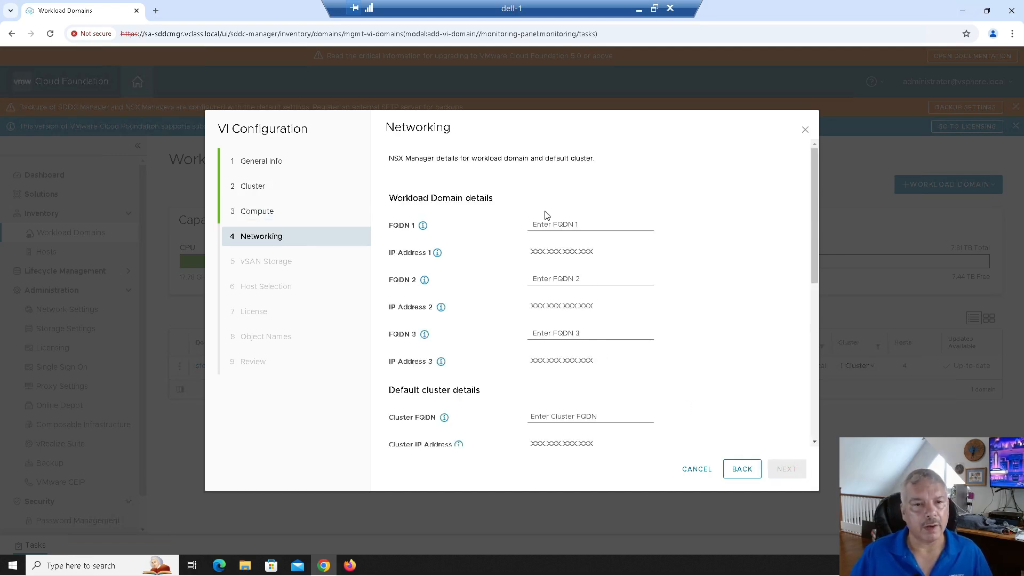
Enter first NSX Manager FQDN sa-nsxmgr-01b.vclass.local so its IP resolves.
drag(390, 130, 445, 126)
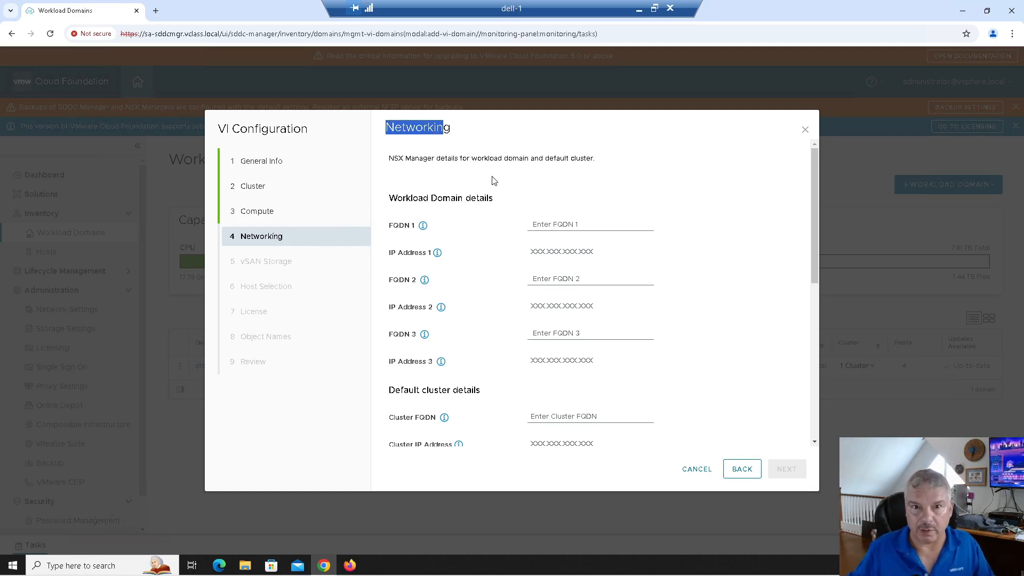
click(540, 227)
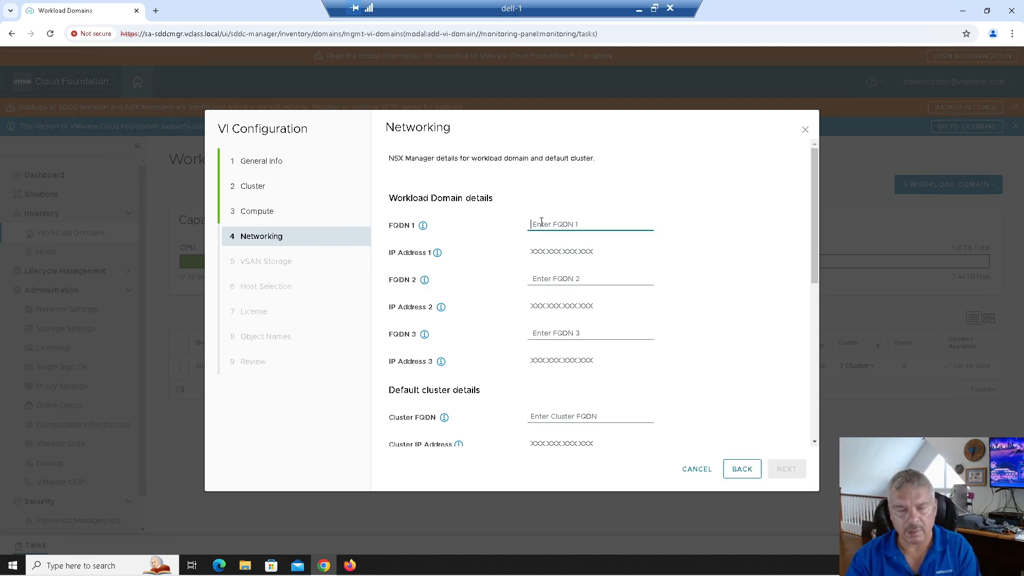
text(sa)
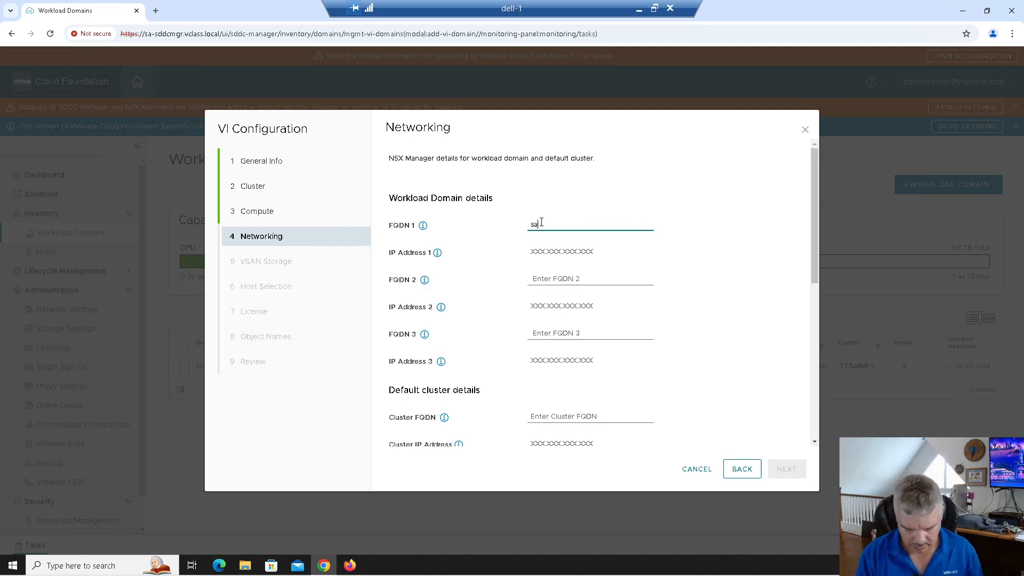
text(-nsxm)
text(gr-01)
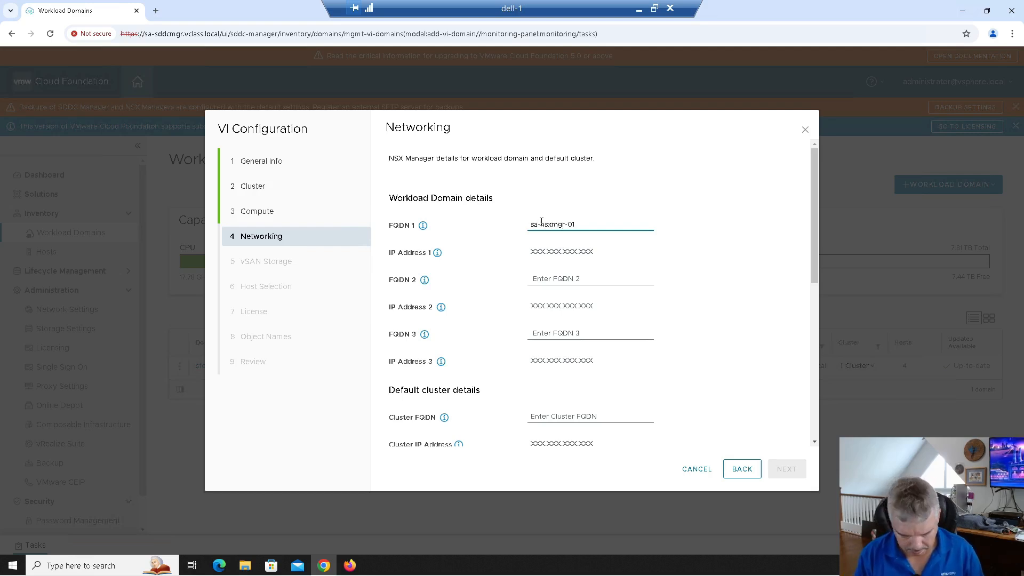
text(b.vclass.)
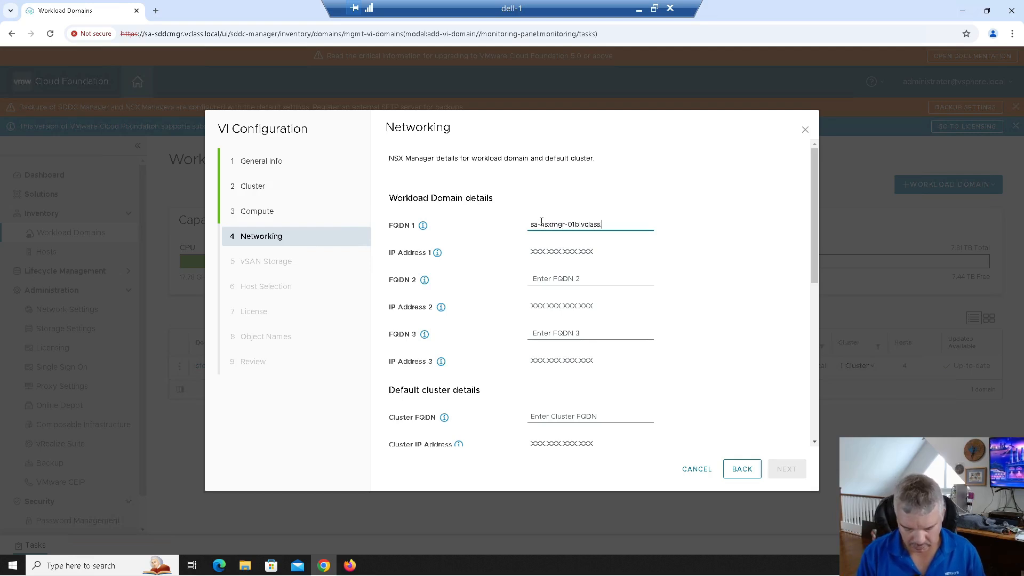
text(local)
key(Tab)
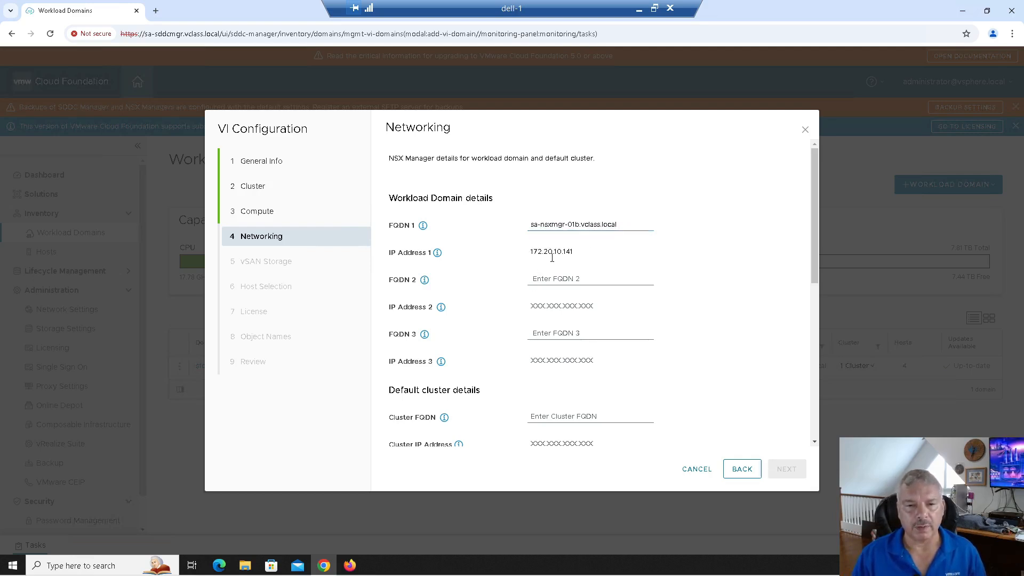
Enter FQDNs sa-nsxmgr-02b and sa-nsxmgr-03b.vclass.local, resolving to 172.20.10.142–143.
drag(616, 228, 519, 227)
key(ctrl+c)
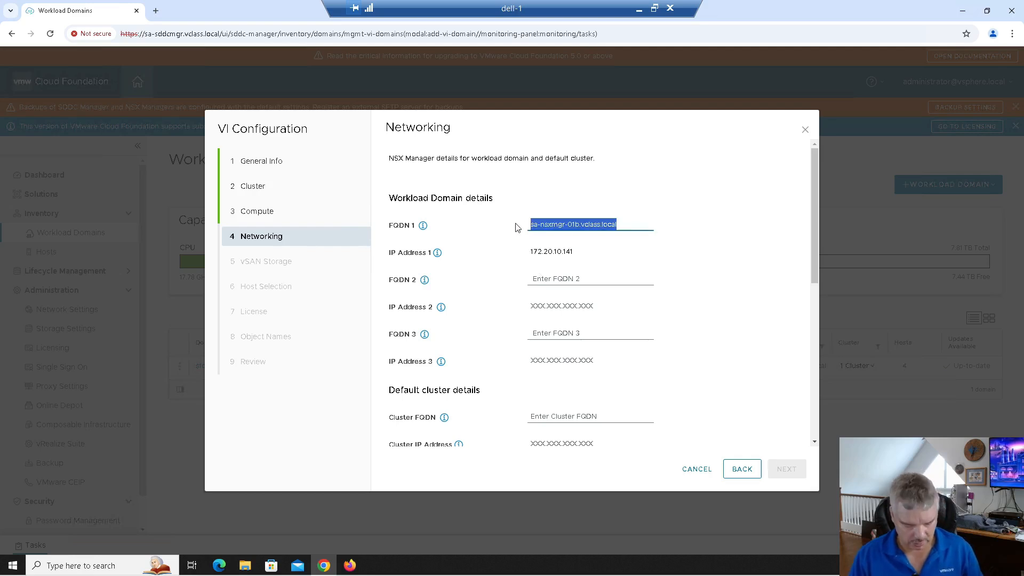
click(533, 278)
key(ctrl+v)
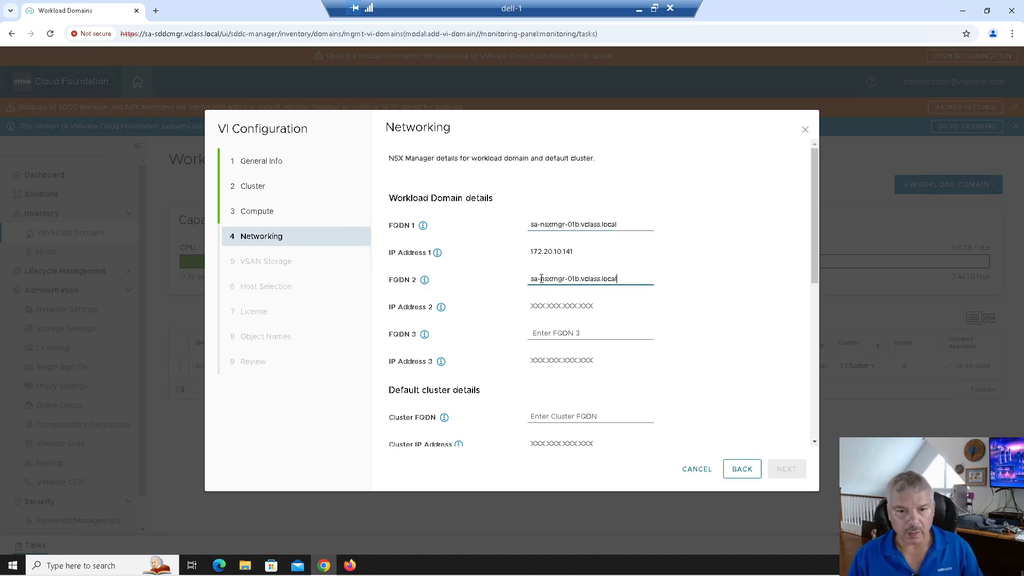
click(574, 279)
key(BackSpace)
text(2)
click(589, 326)
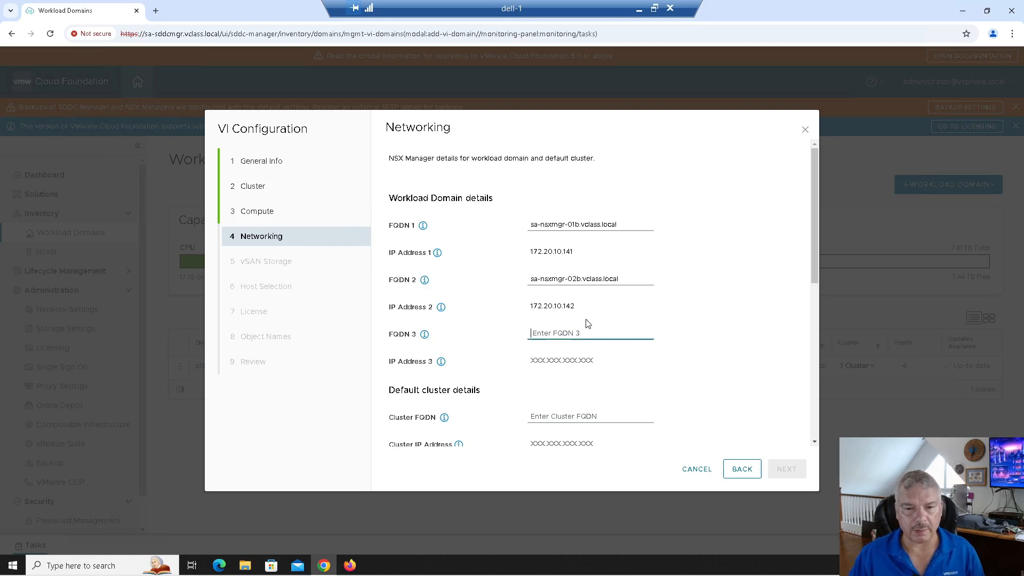
key(ctrl+v)
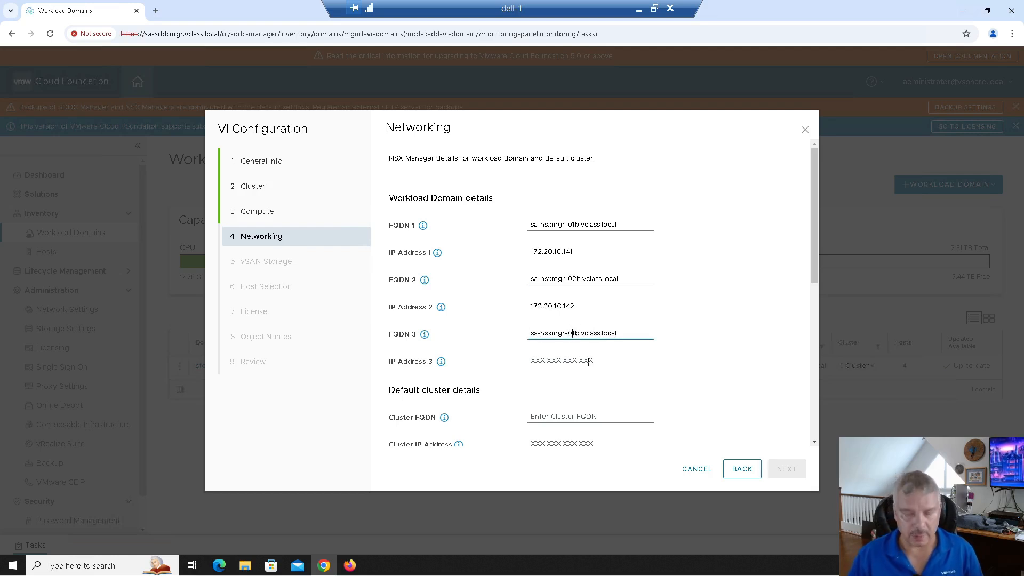
key(BackSpace)
text(3)
click(587, 359)
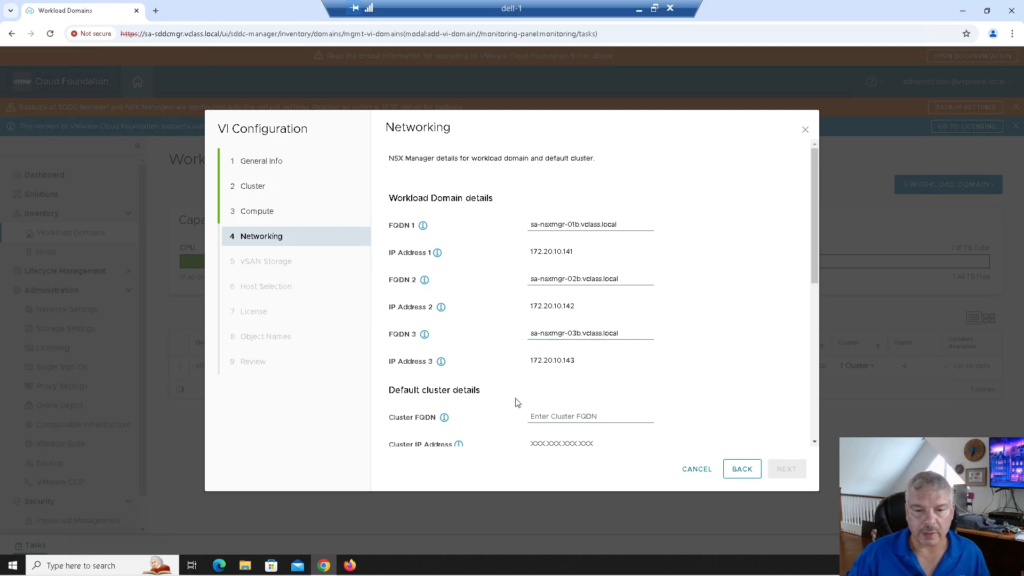
click(551, 415)
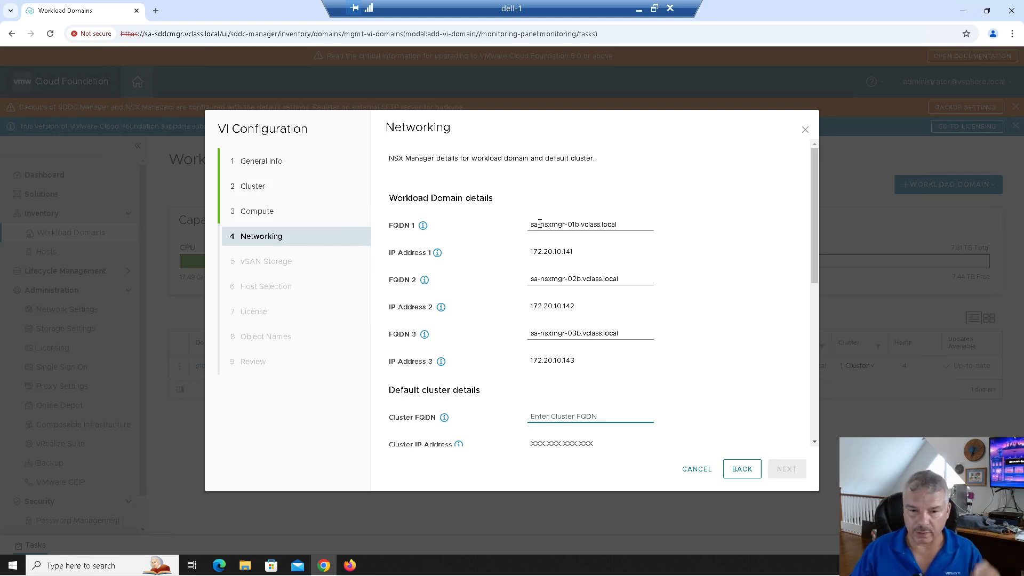
Enter sa-nsxmgr-b.vclass.local as the NSX cluster FQDN so the cluster IP fills as 172.20.10.140.
key(ctrl+v)
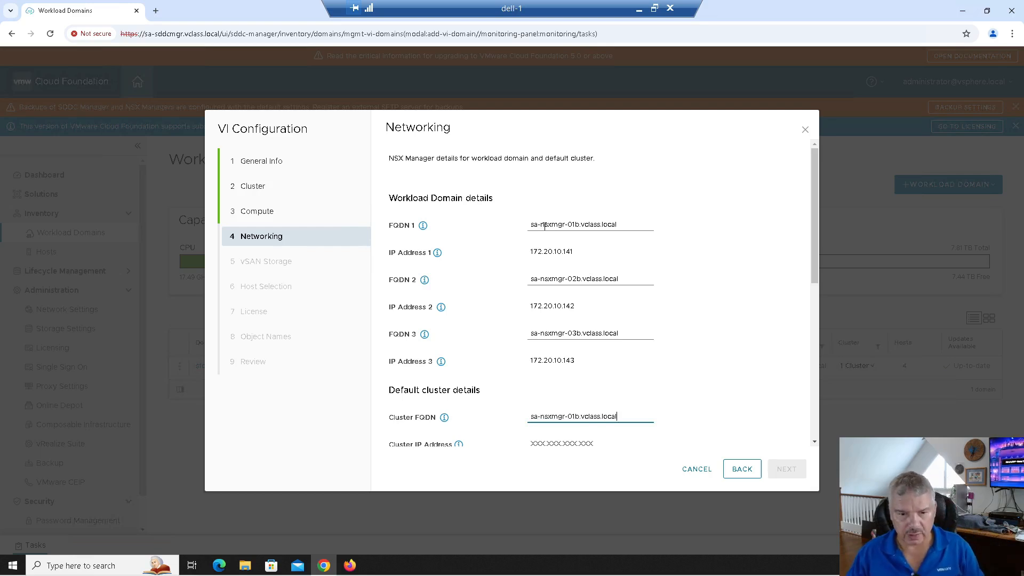
click(577, 417)
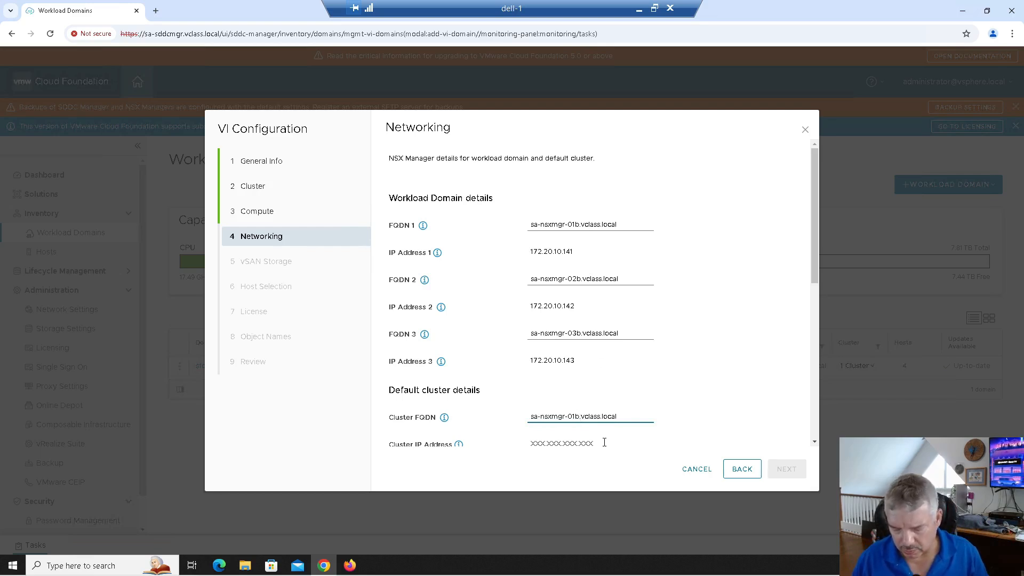
key(BackSpace)
key(BackSpace)
click(595, 443)
text(172.20.10.140)
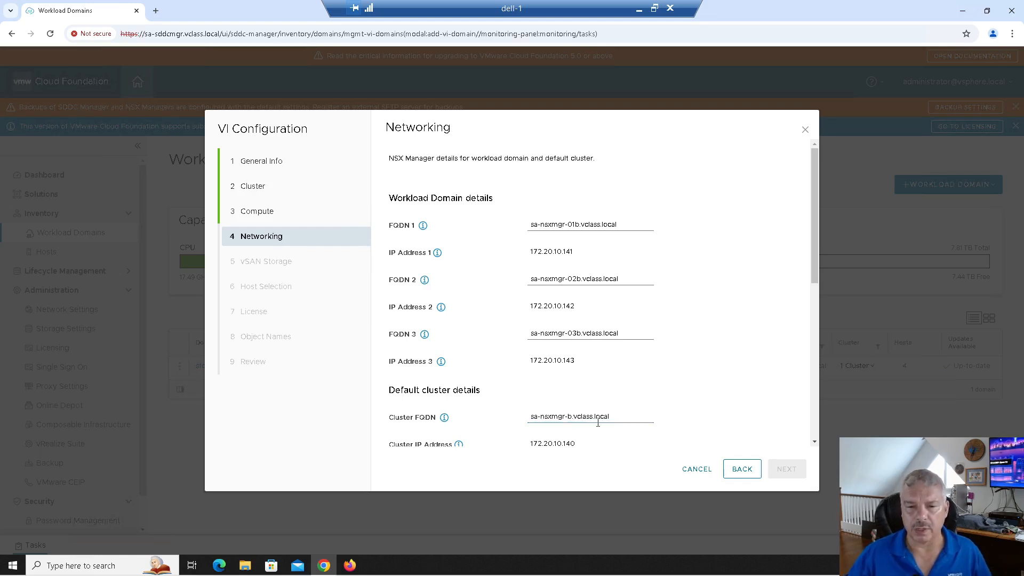
drag(615, 416, 527, 421)
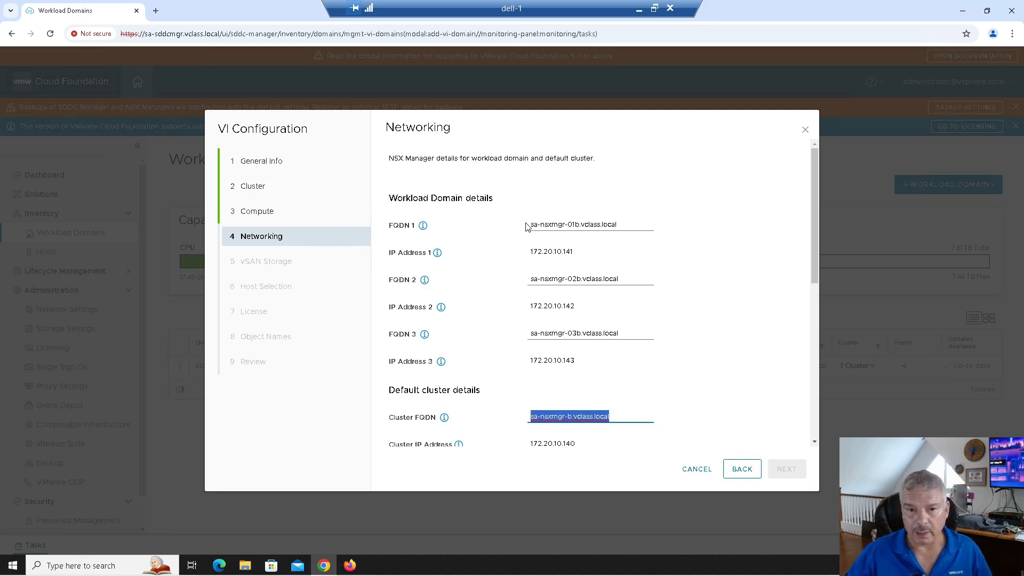
Enter the NSX Manager admin password and confirm it.
click(718, 387)
scroll(718, 387, down, 1)
scroll(710, 385, down, 1)
scroll(606, 361, down, 1)
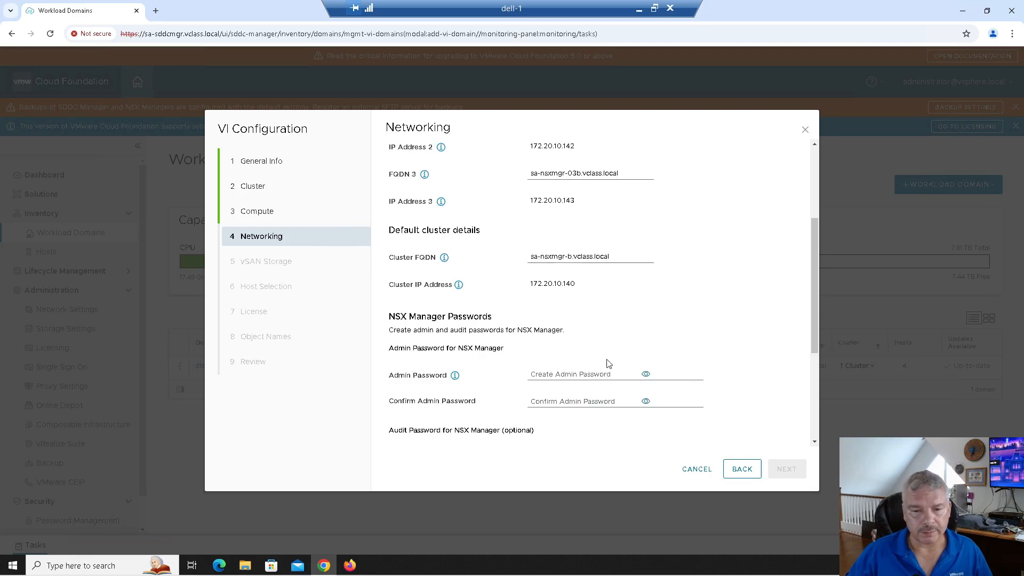
scroll(501, 365, down, 2)
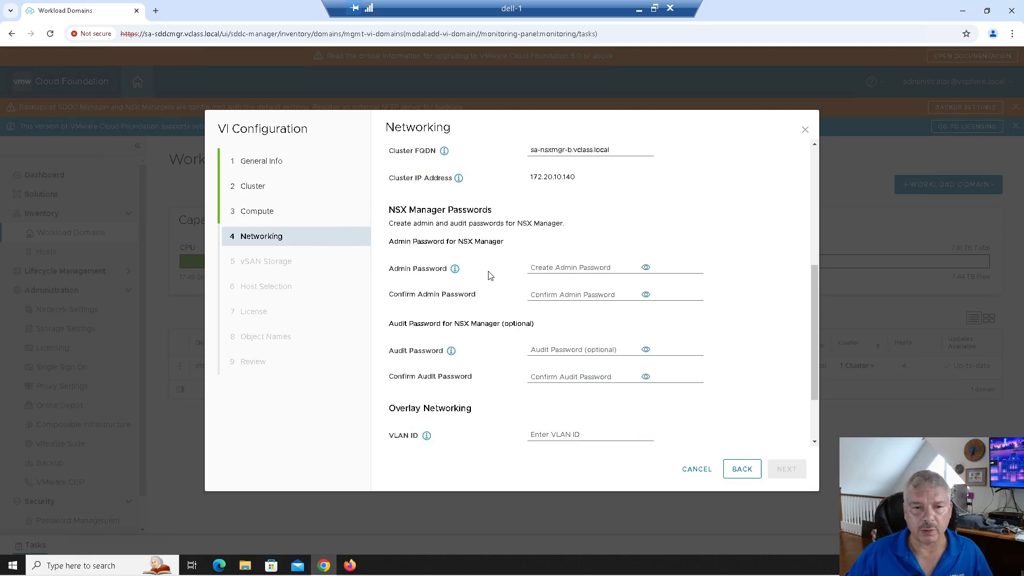
click(542, 267)
text(VMwa)
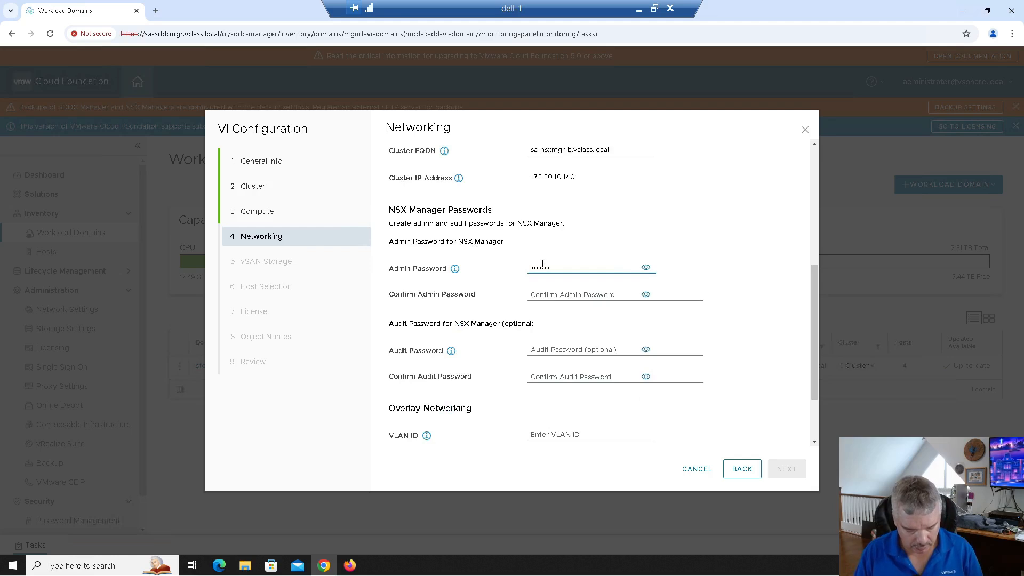
text(re1!VMware)
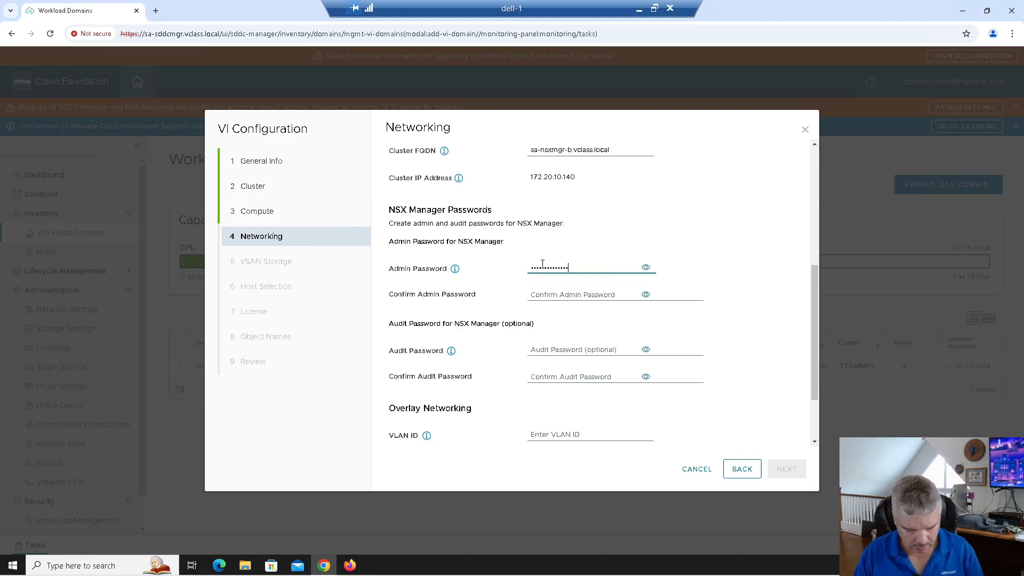
key(Tab)
key(Tab)
text(VM)
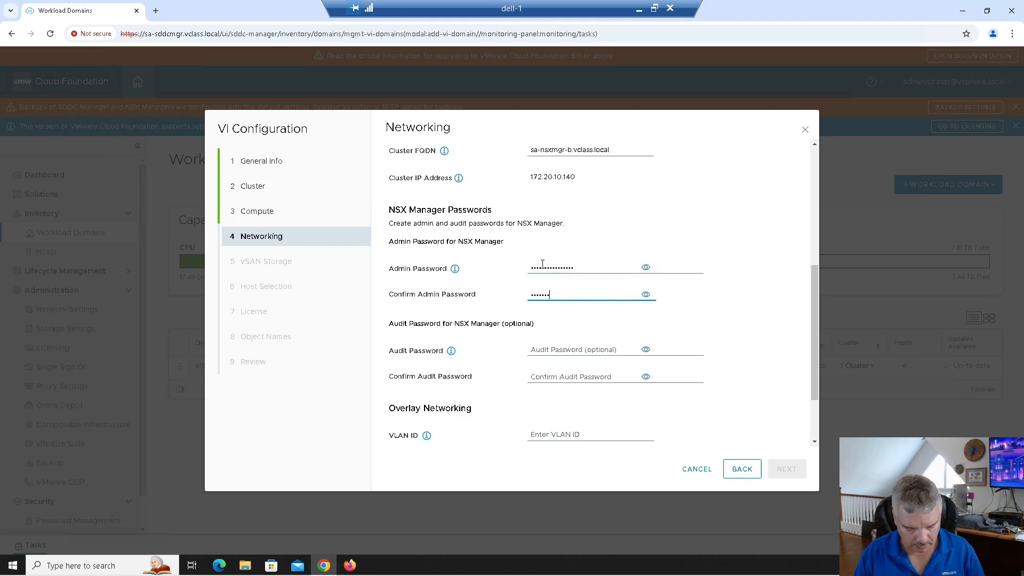
key(BackSpace)
key(BackSpace)
key(BackSpace)
key(BackSpace)
key(BackSpace)
key(BackSpace)
key(BackSpace)
text(VMware)
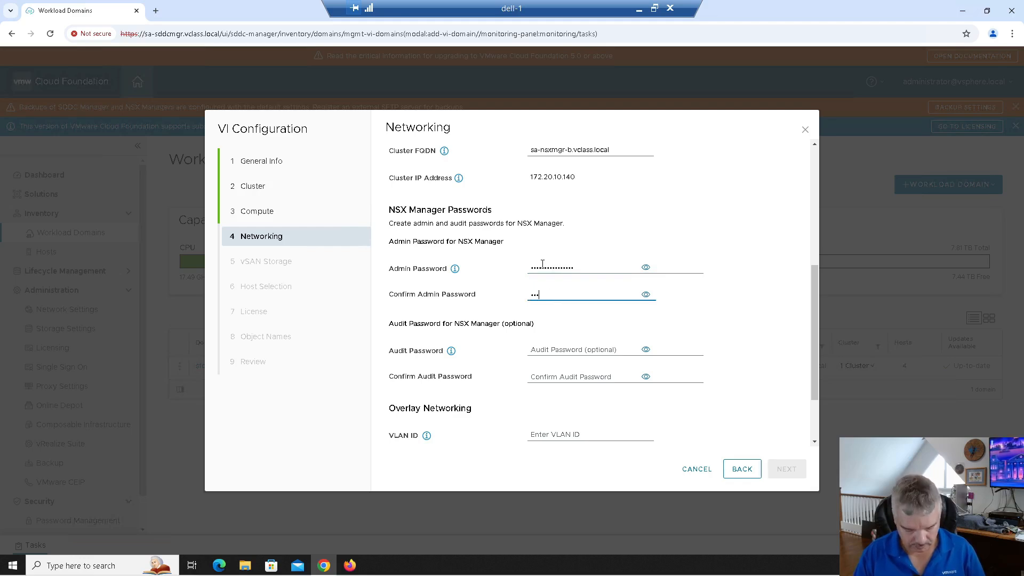
text(••••)
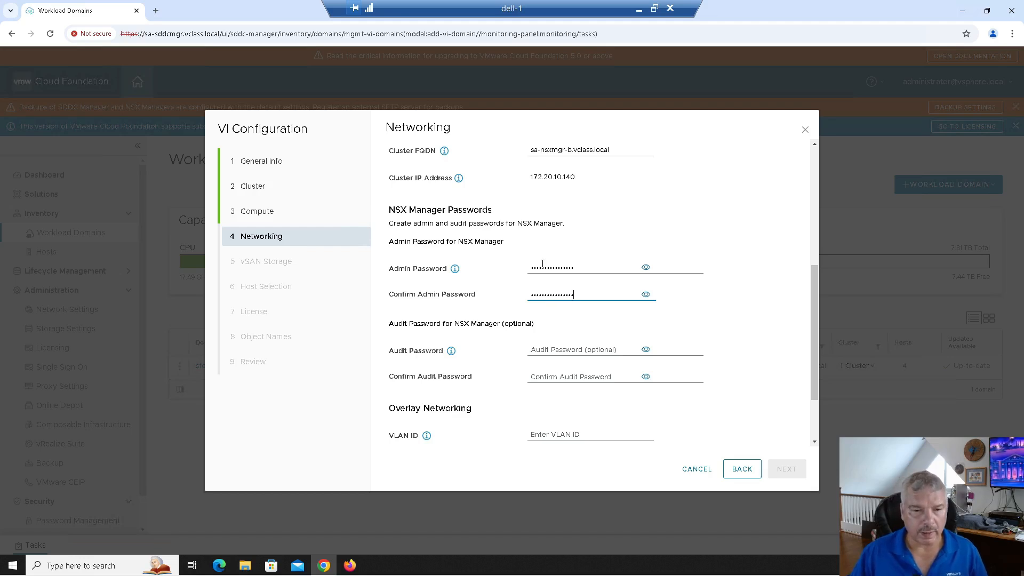
click(532, 350)
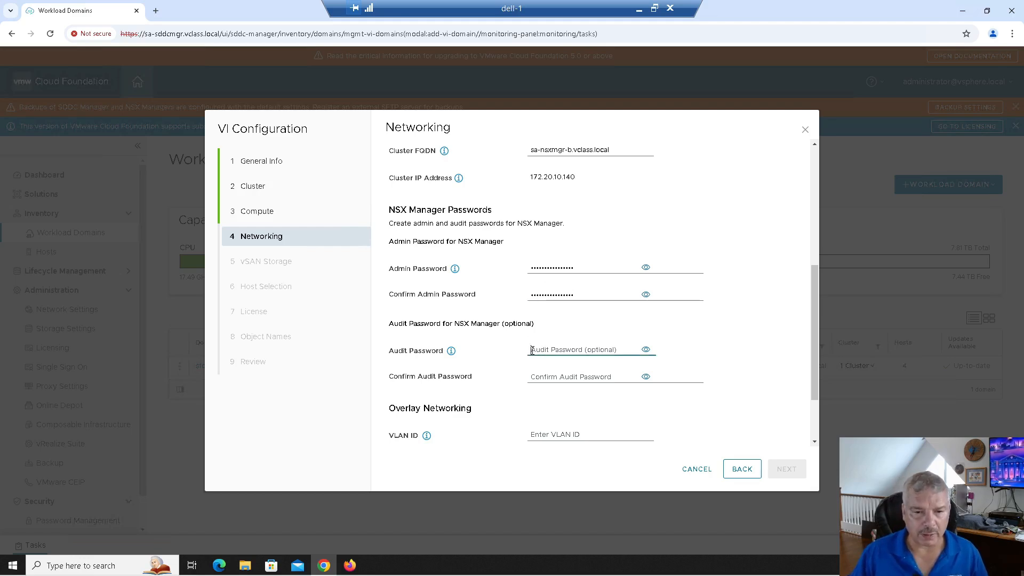
Set the overlay VLAN ID to 11.
scroll(521, 384, down, 3)
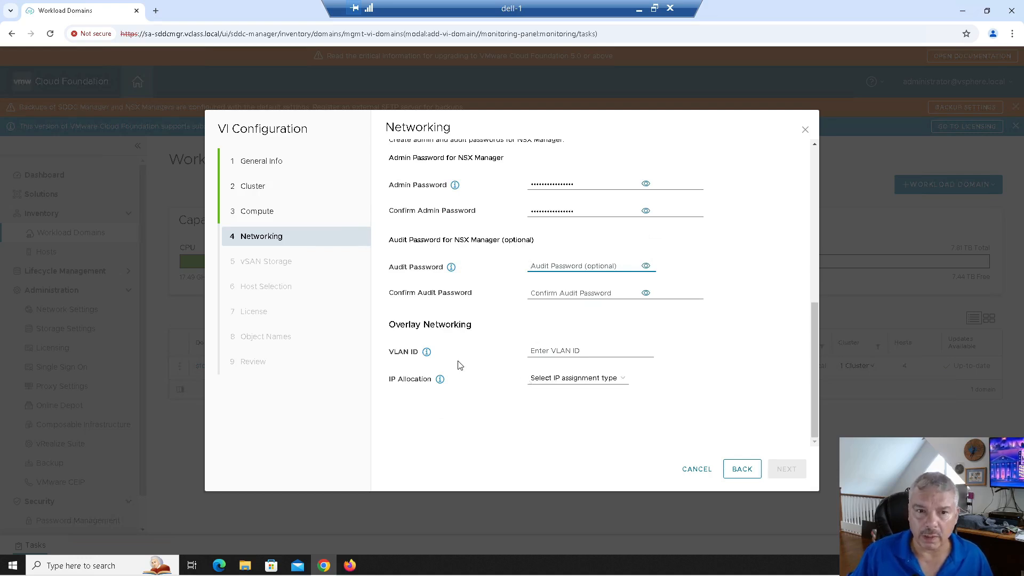
click(536, 351)
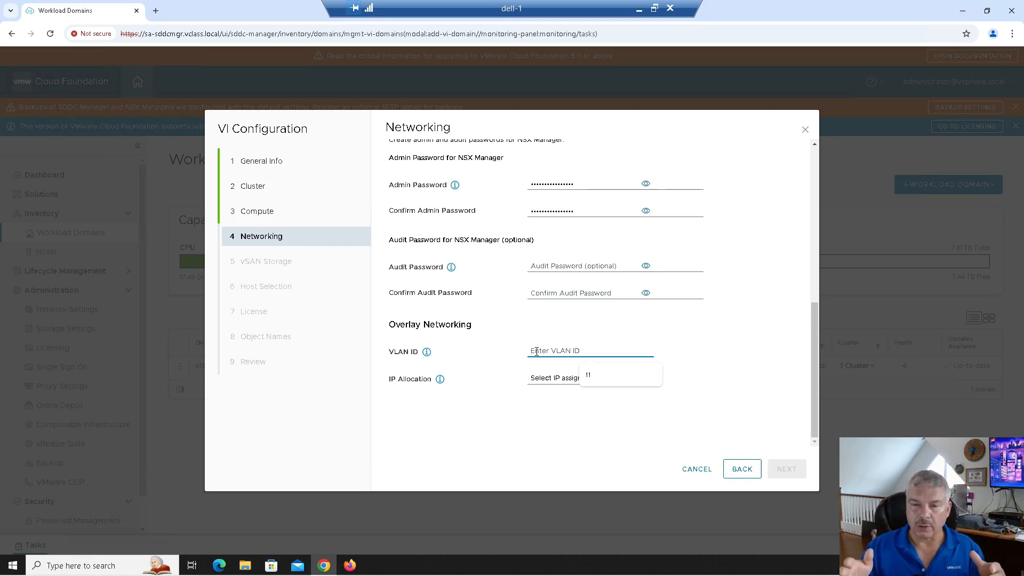
text(11)
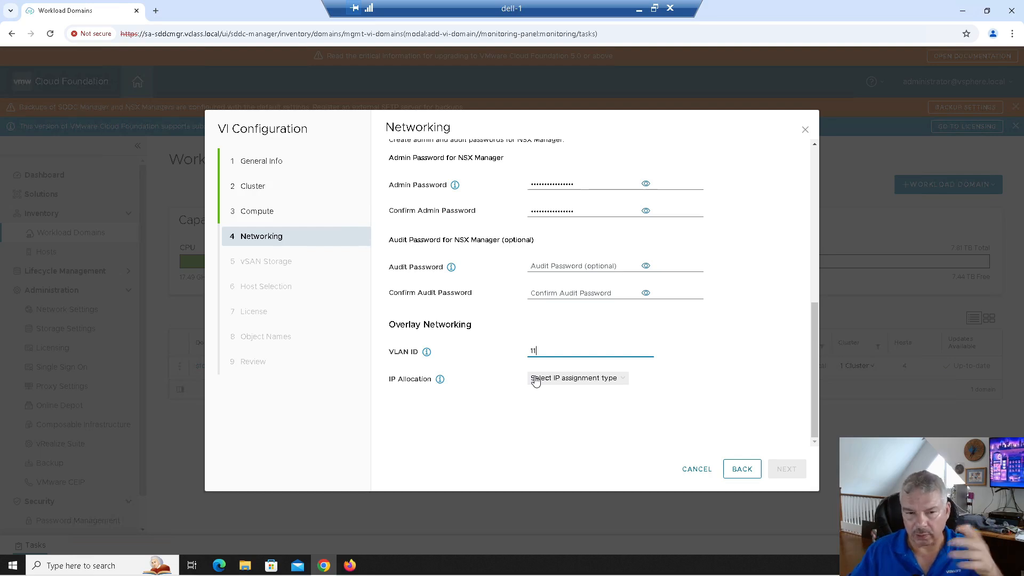
Switch overlay IP allocation to a new static pool named WLD-02-VTEP-Pool with the suggested description.
click(551, 387)
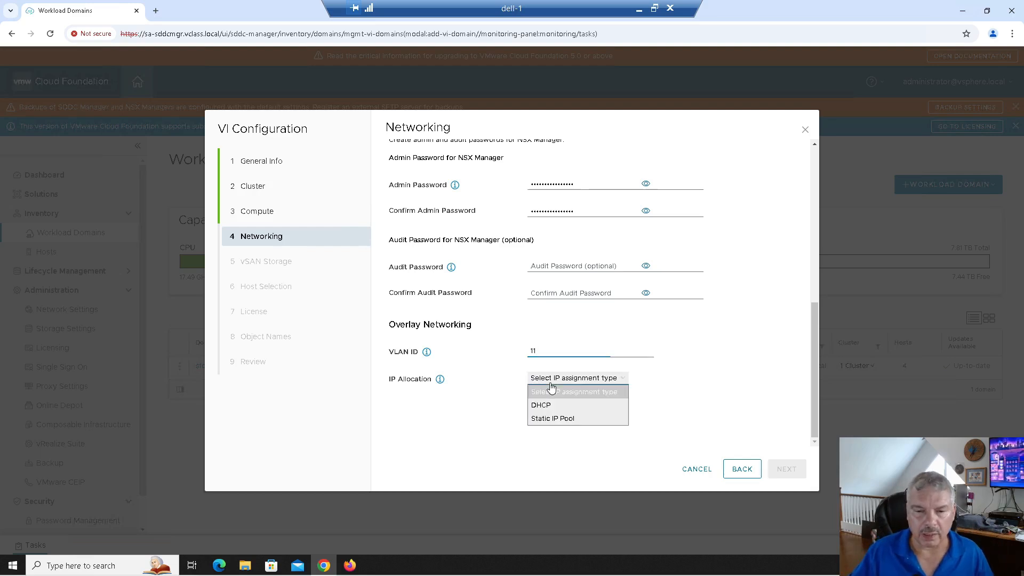
click(592, 419)
scroll(612, 379, down, 2)
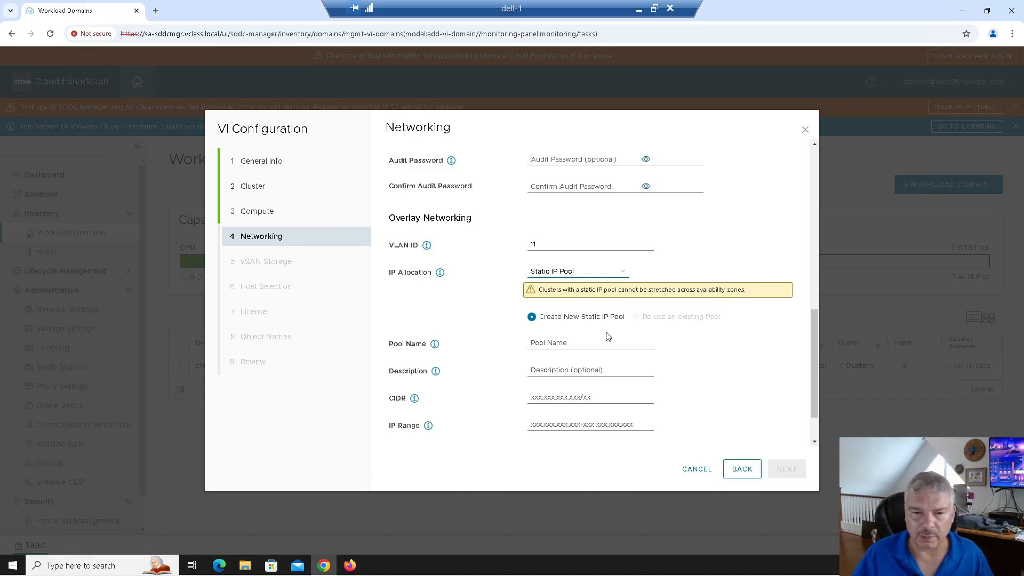
click(543, 339)
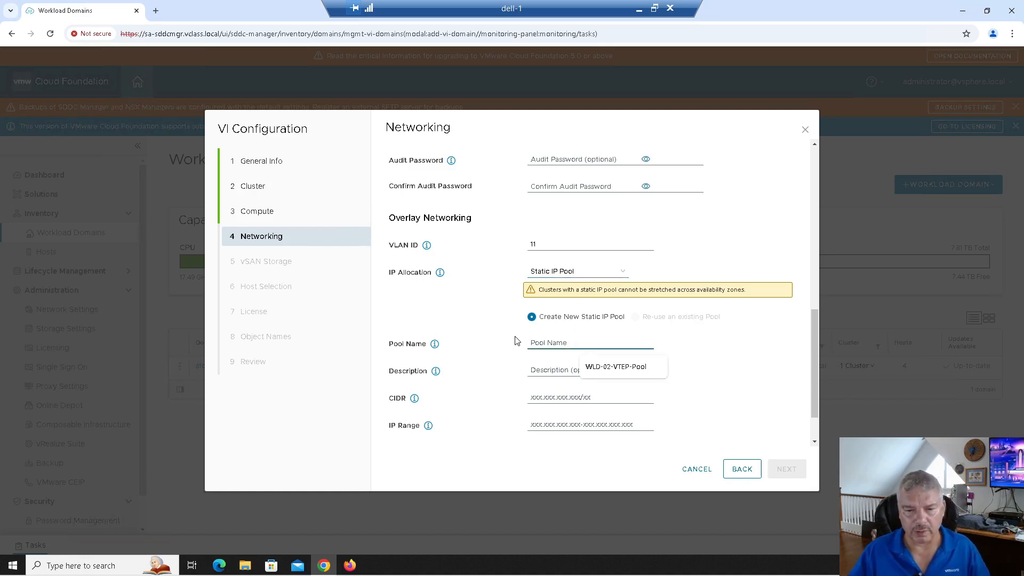
click(593, 368)
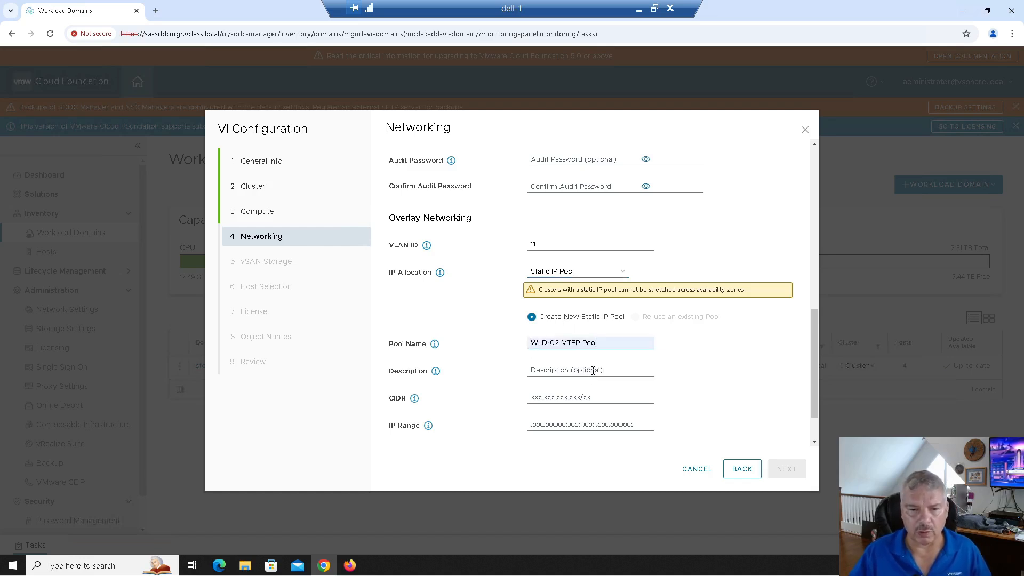
click(545, 370)
key(Down)
key(Return)
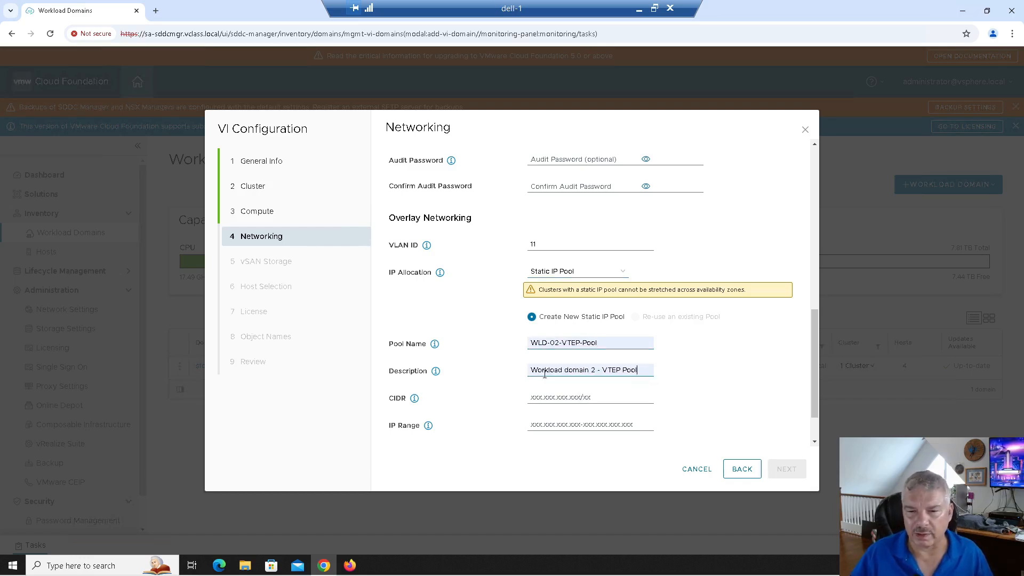
Set the pool CIDR to 172.20.12.0/24 and change the overlay VLAN ID to 12.
click(537, 400)
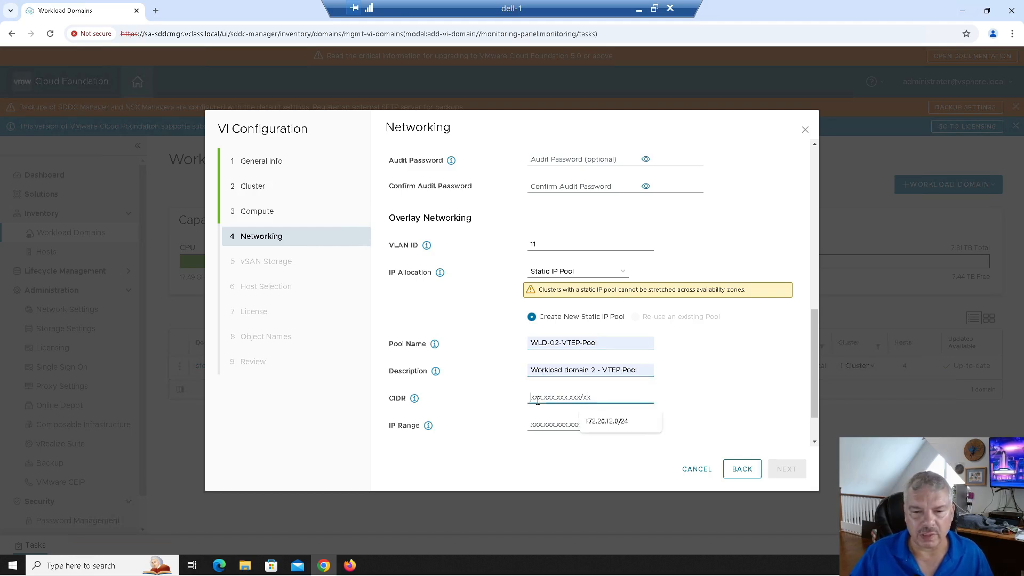
click(607, 422)
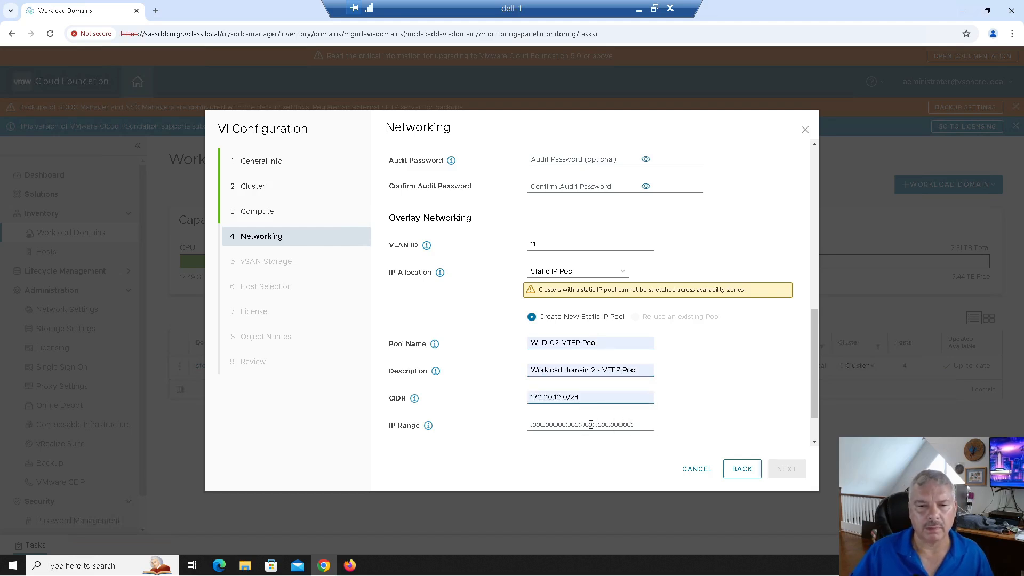
click(545, 245)
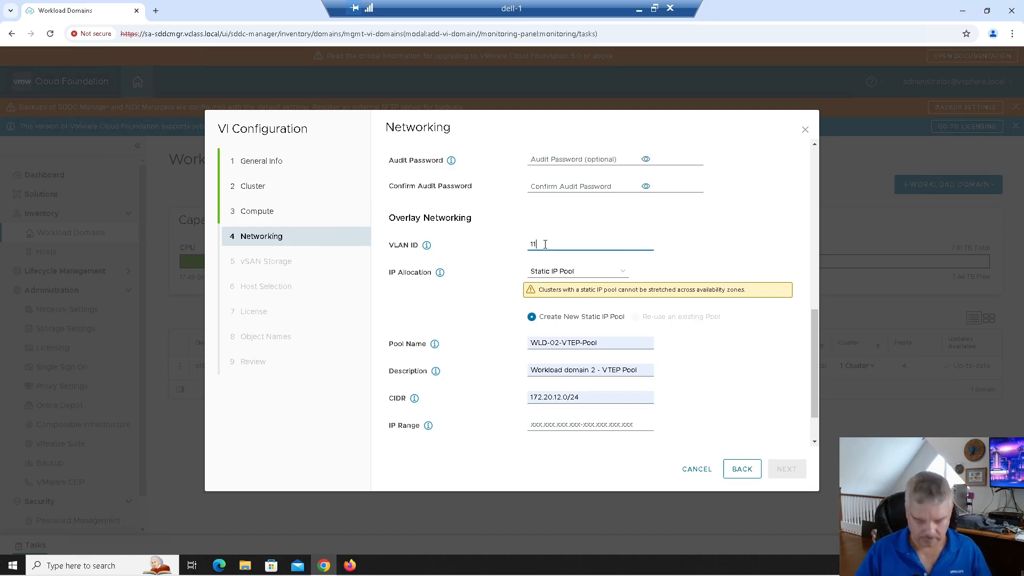
key(BackSpace)
text(2)
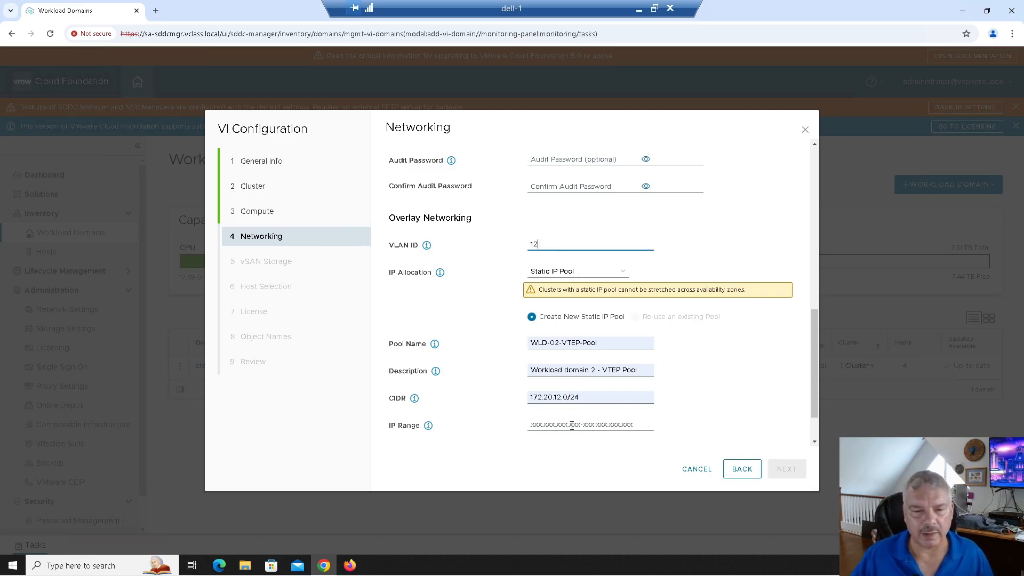
Set IP range 172.20.12.11-172.20.12.100 and gateway 172.20.12.10, then continue past Networking.
click(572, 425)
click(607, 452)
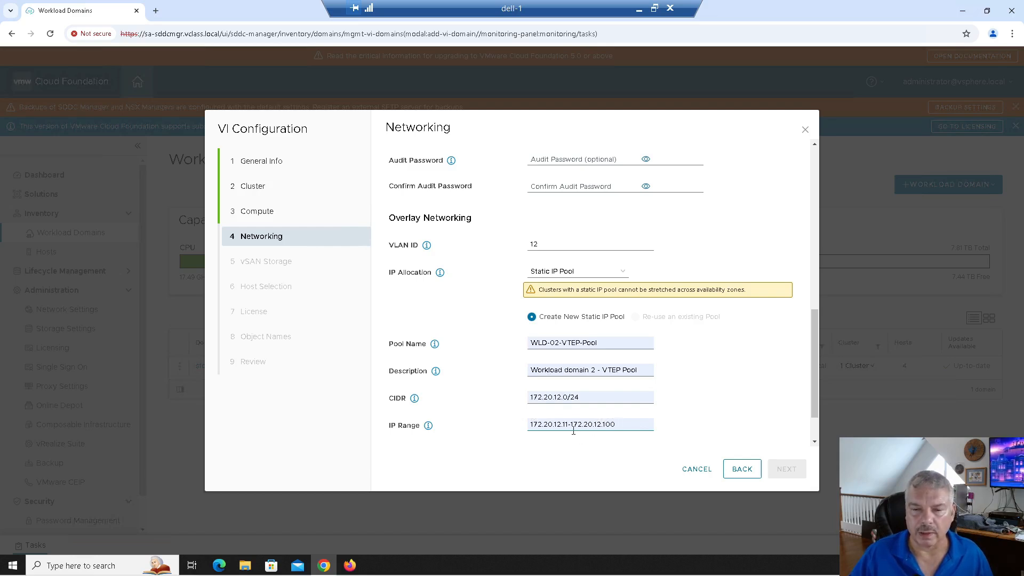
scroll(637, 443, down, 1)
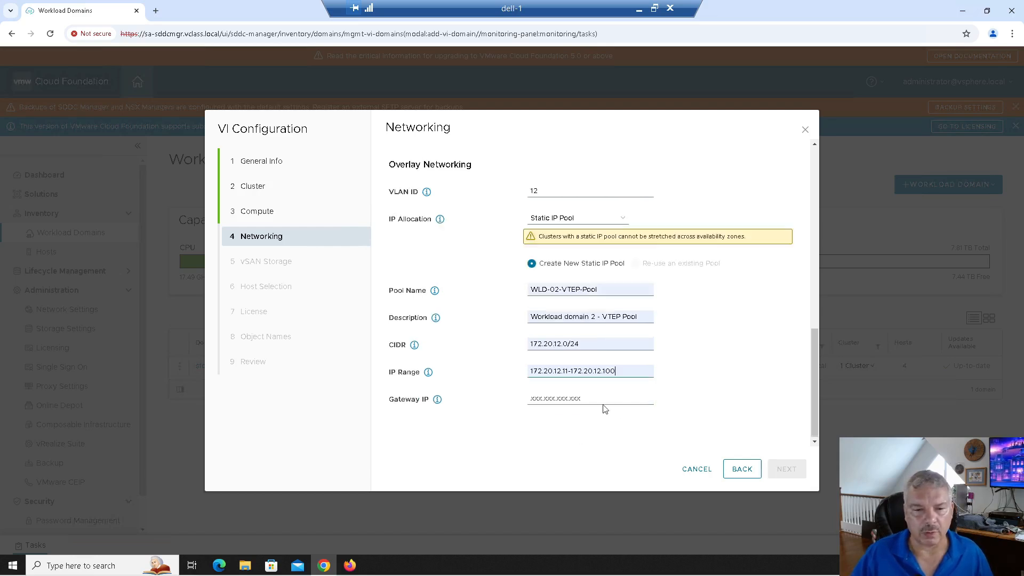
click(579, 403)
click(594, 424)
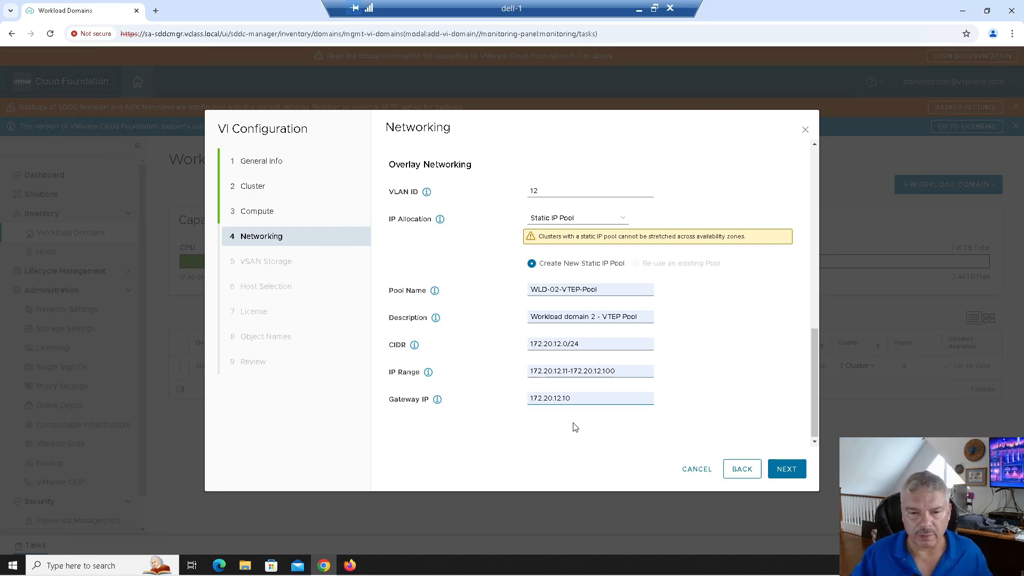
click(785, 472)
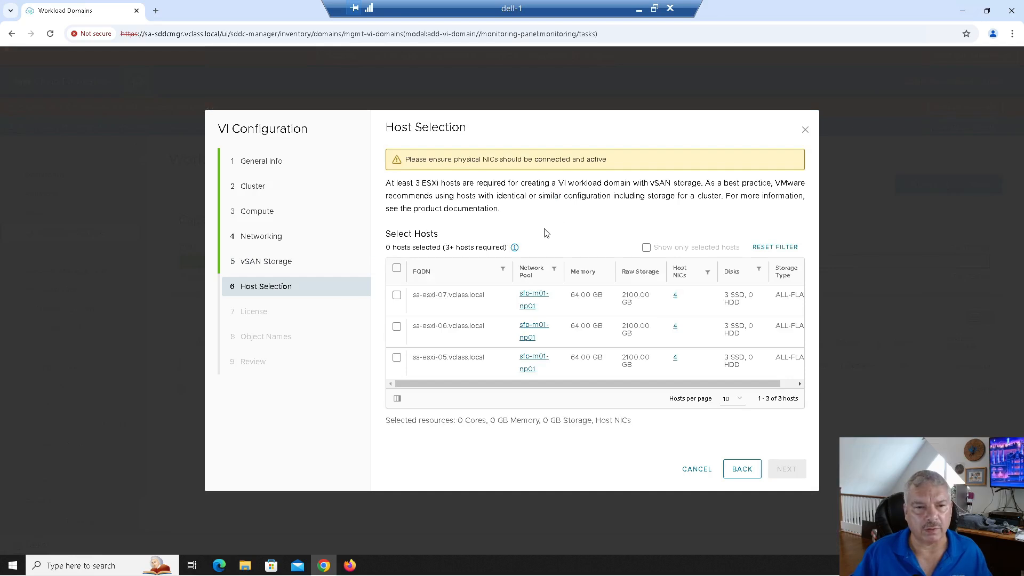
Review vSAN storage, select hosts sa-esxi-05, 06 and 07, and advance to License.
click(279, 262)
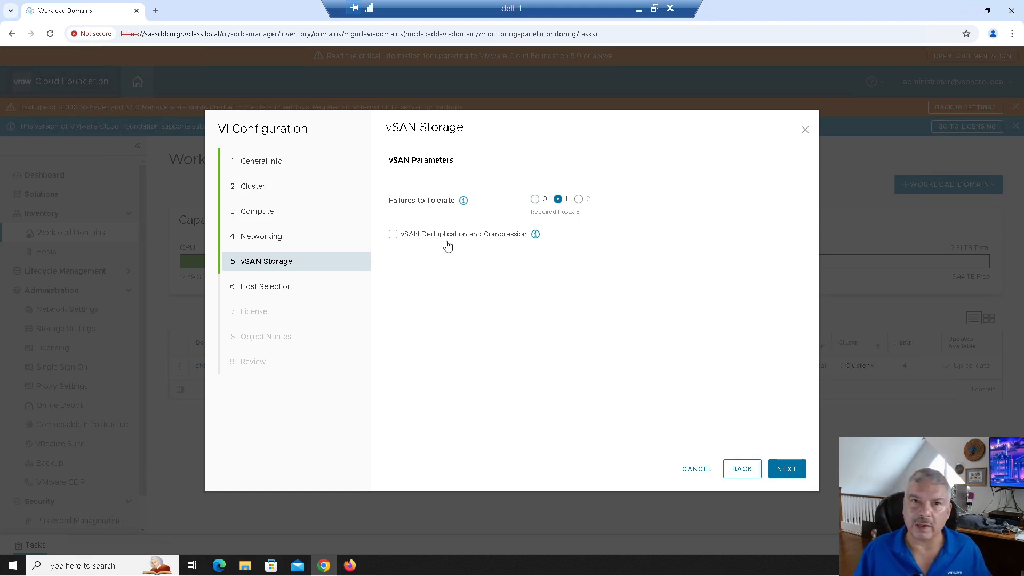
click(783, 470)
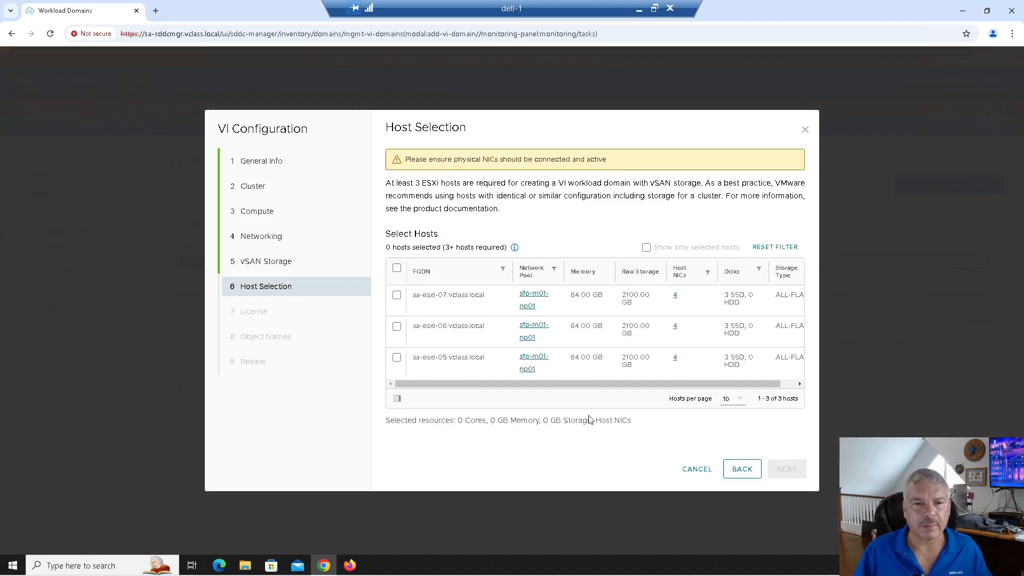
click(397, 268)
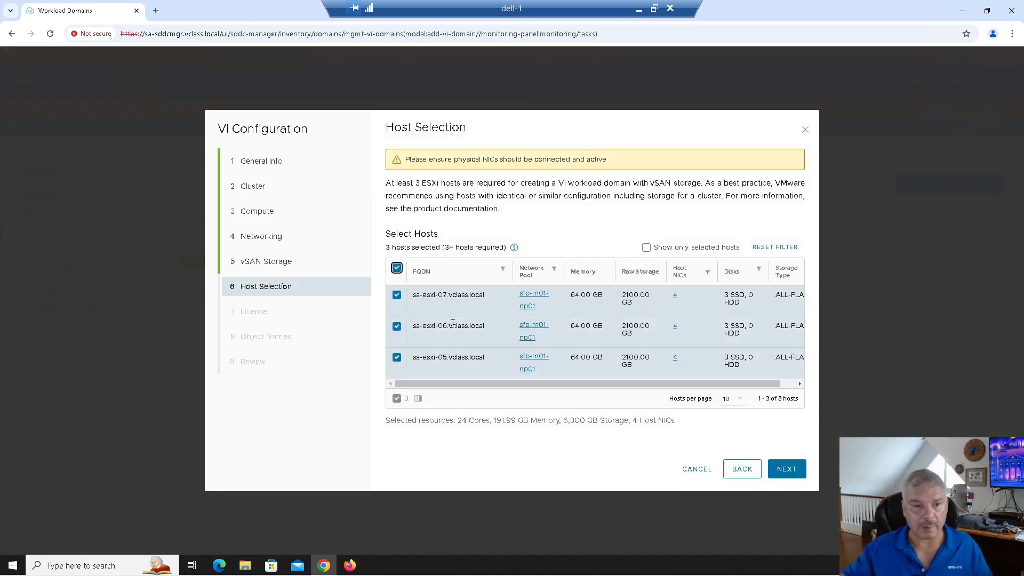
click(787, 477)
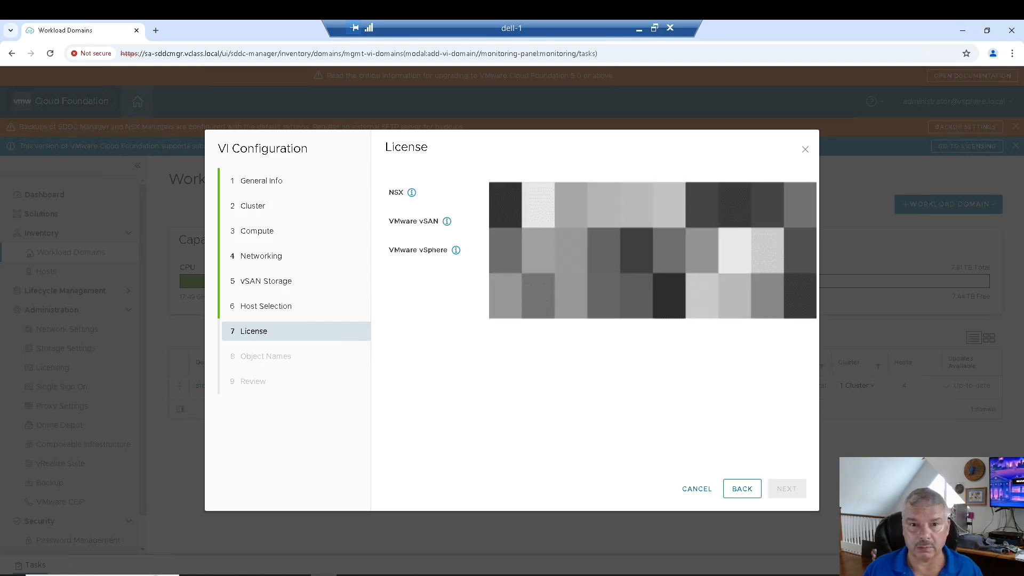
Assign licenses for NSX, vSAN and vSphere and move to Object Names.
click(539, 211)
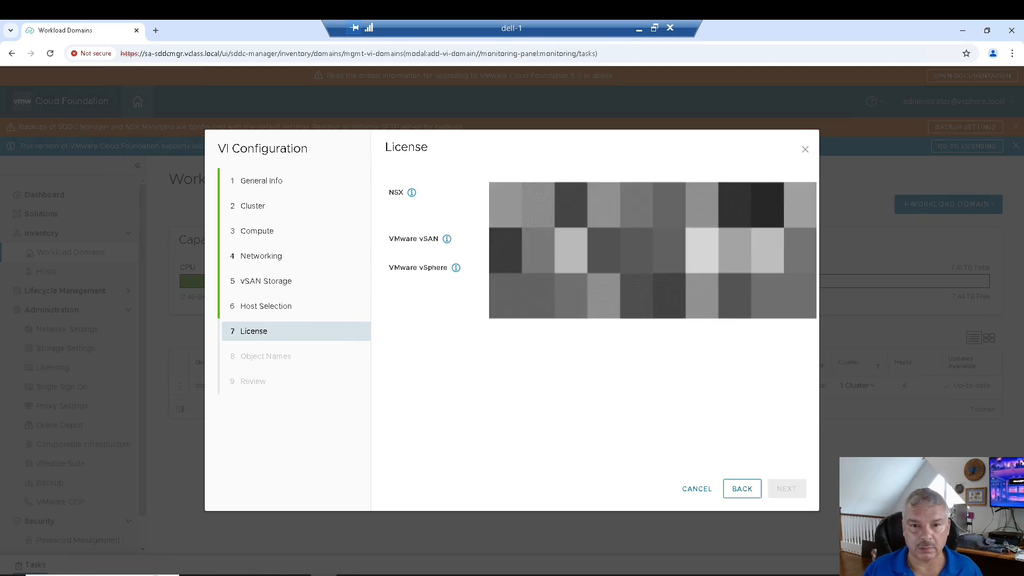
click(554, 262)
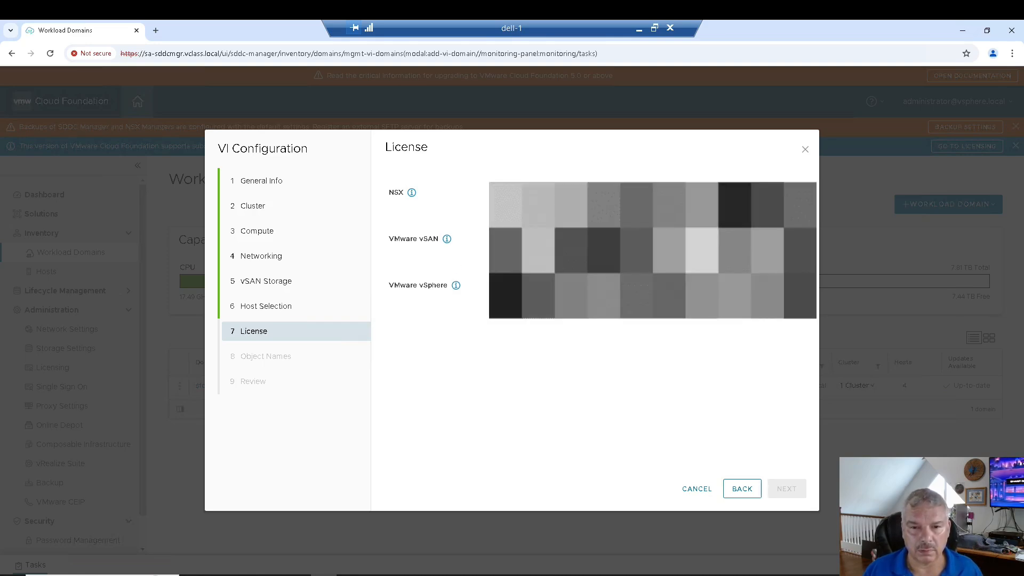
click(555, 285)
click(647, 312)
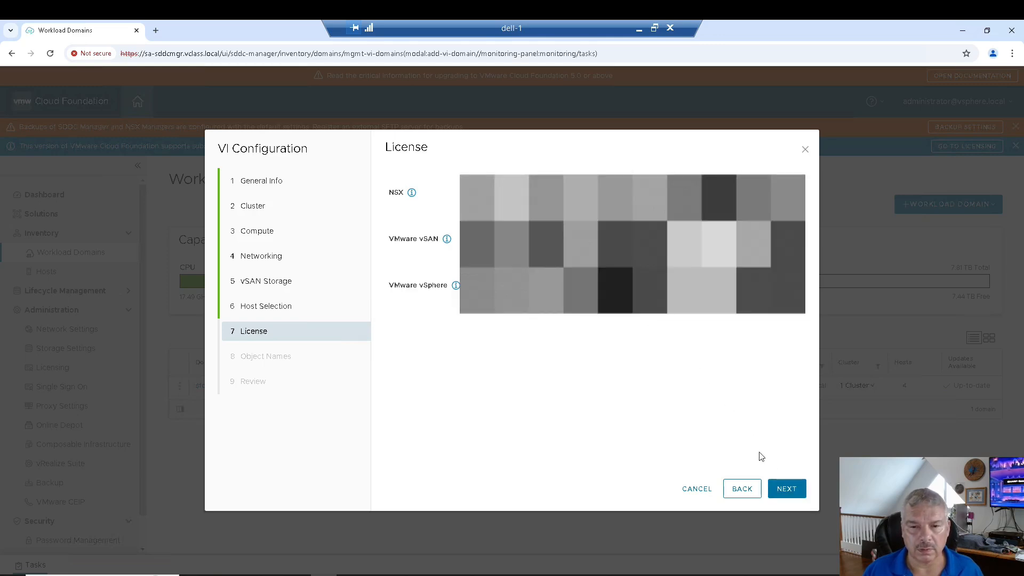
click(786, 488)
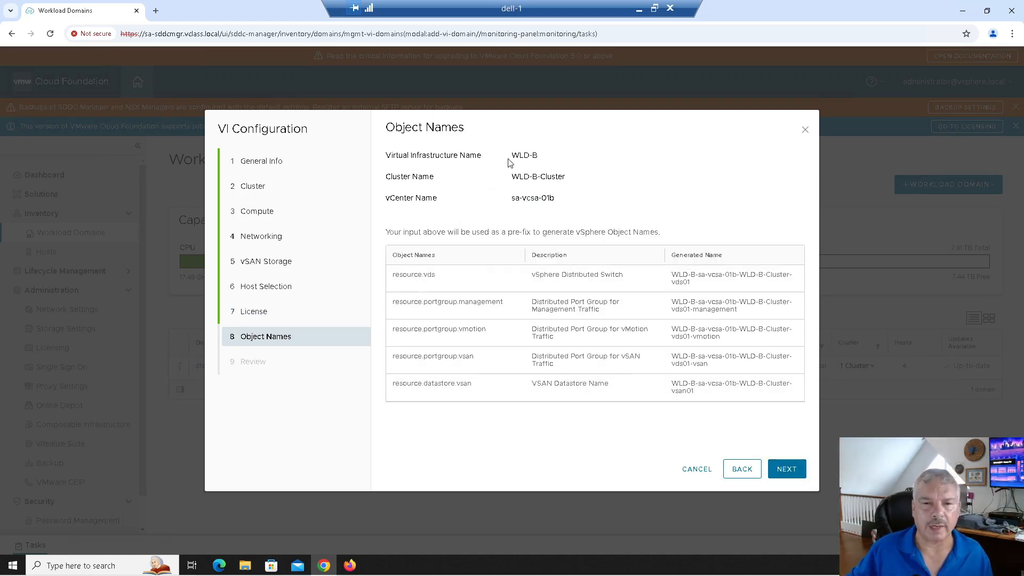
Check object names WLD-B, WLD-B-Cluster and sa-vcsa-01b, then scroll through the Review summary.
triple_click(526, 154)
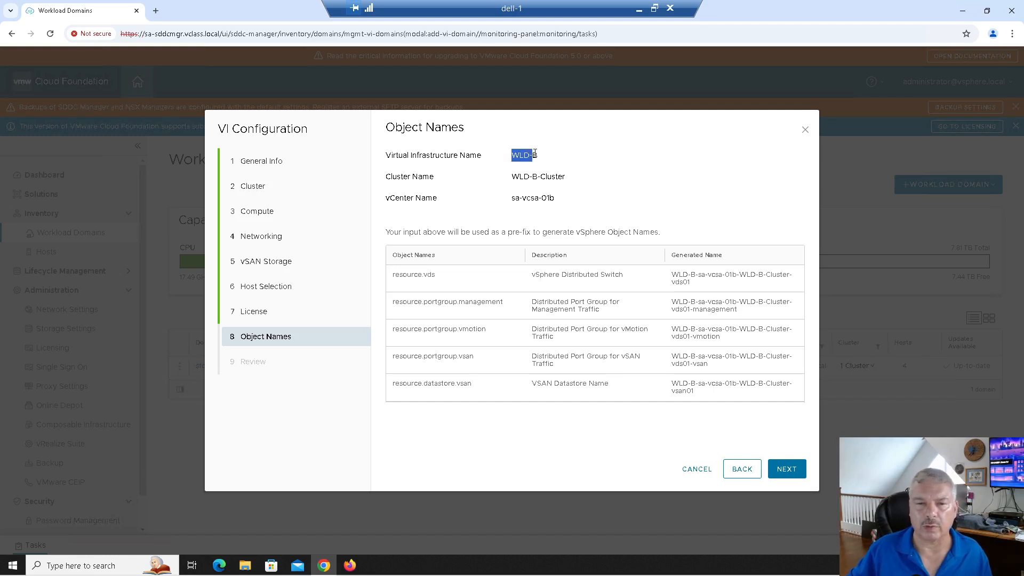
drag(517, 177, 587, 180)
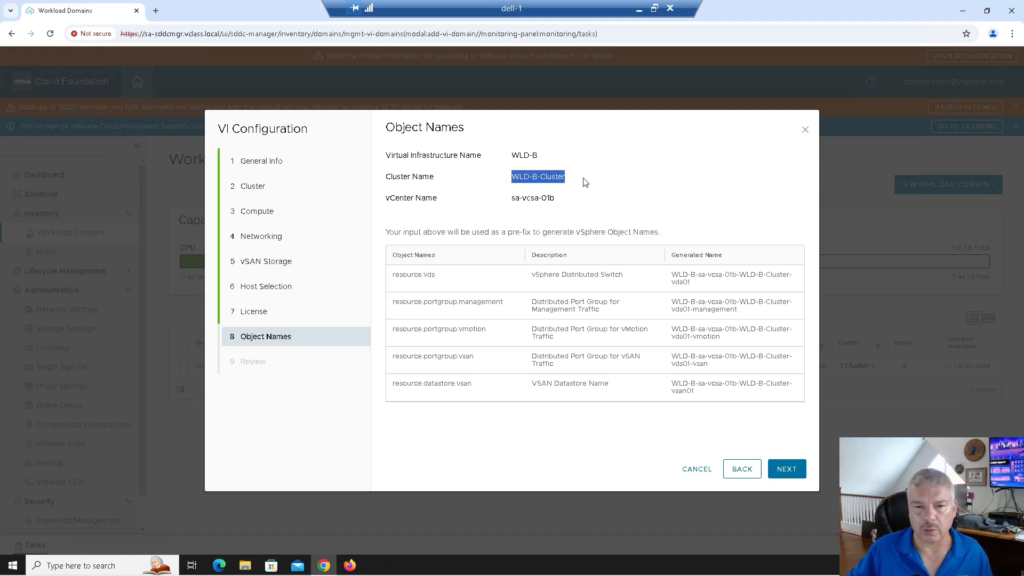
drag(513, 199, 560, 202)
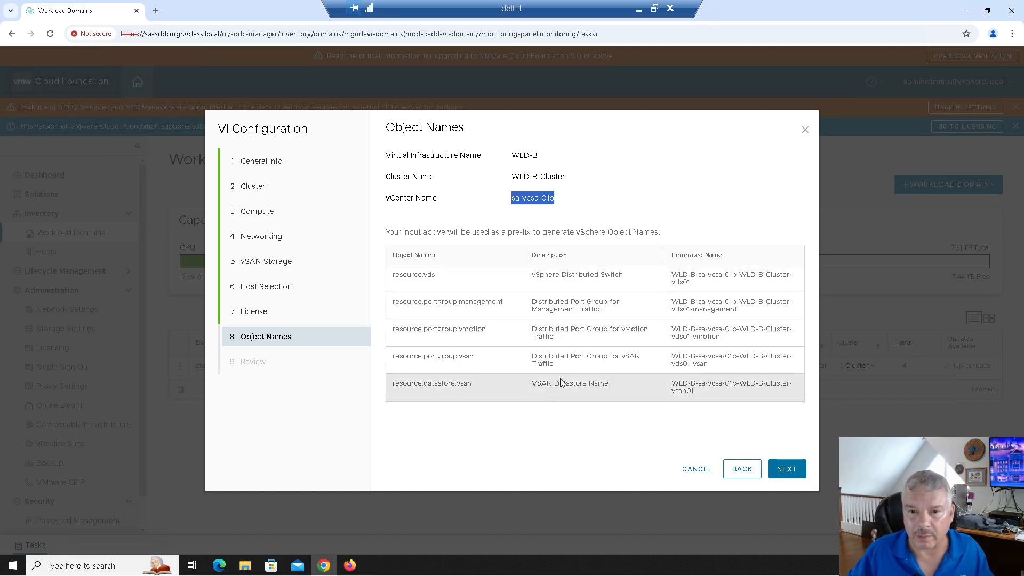
click(787, 469)
scroll(572, 277, down, 1)
scroll(572, 278, down, 6)
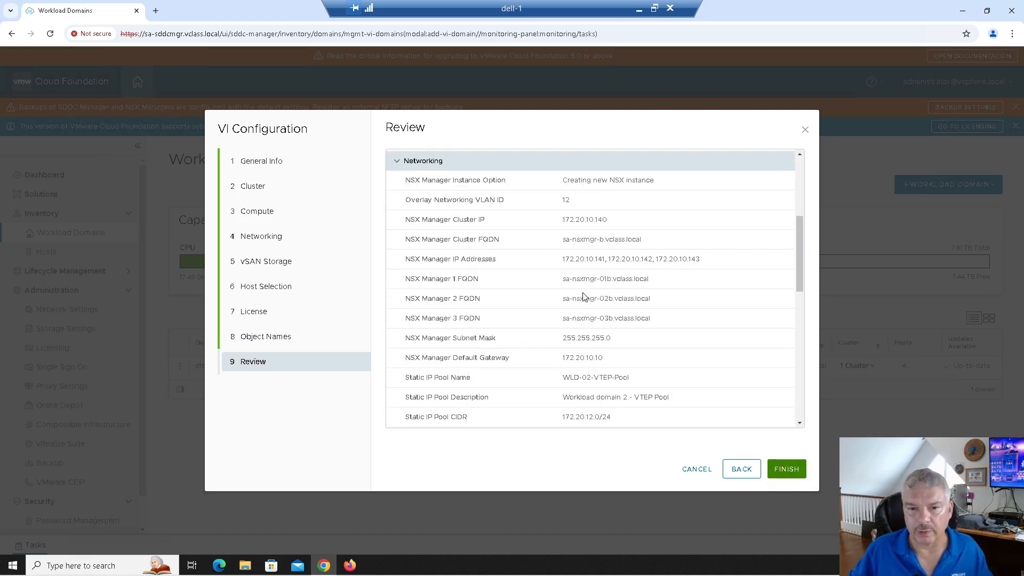
Finish the wizard to start WLD-B creation and open its subtasks in the maximized Tasks panel.
click(787, 469)
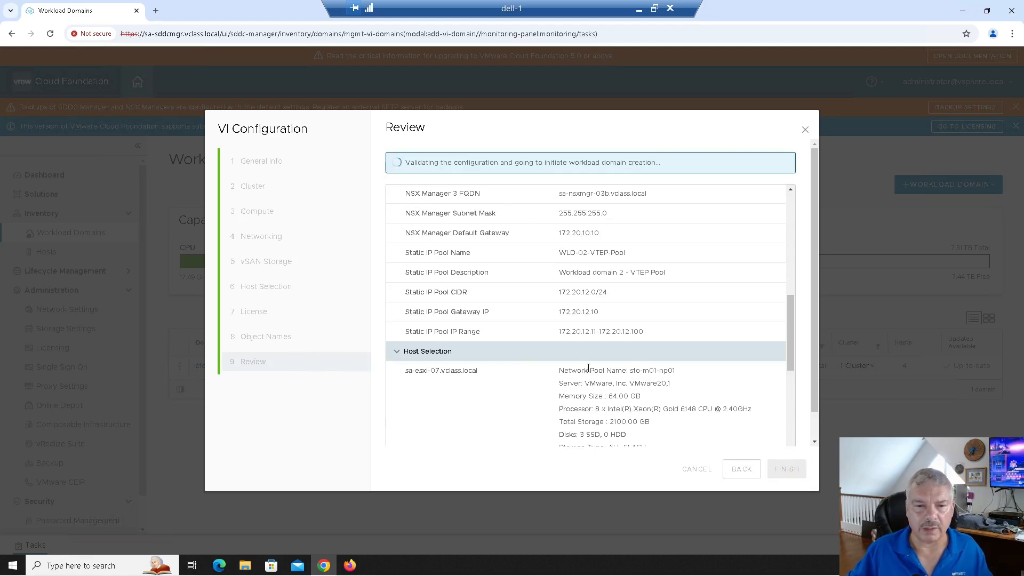
scroll(612, 375, down, 2)
scroll(619, 363, down, 1)
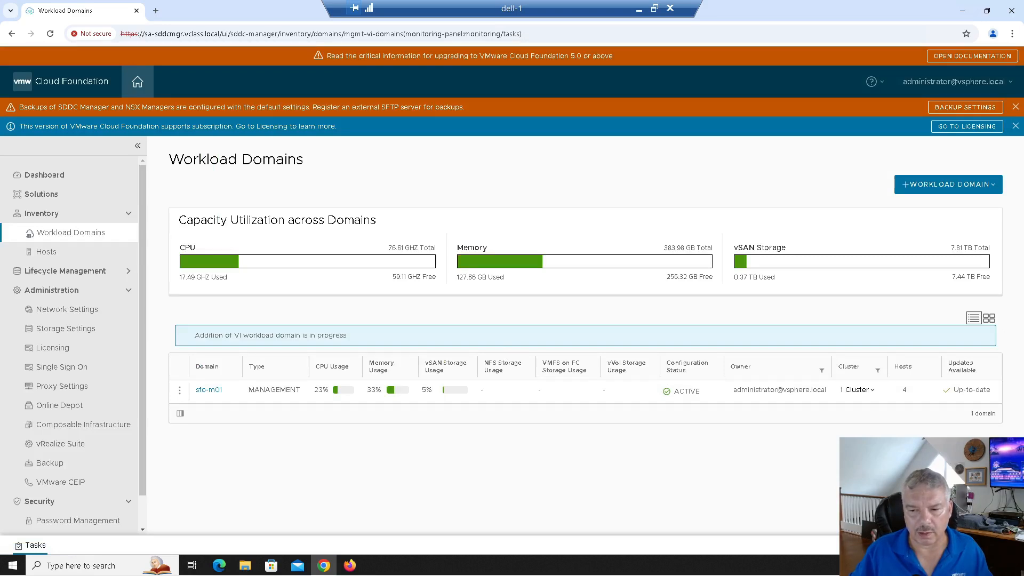
click(988, 545)
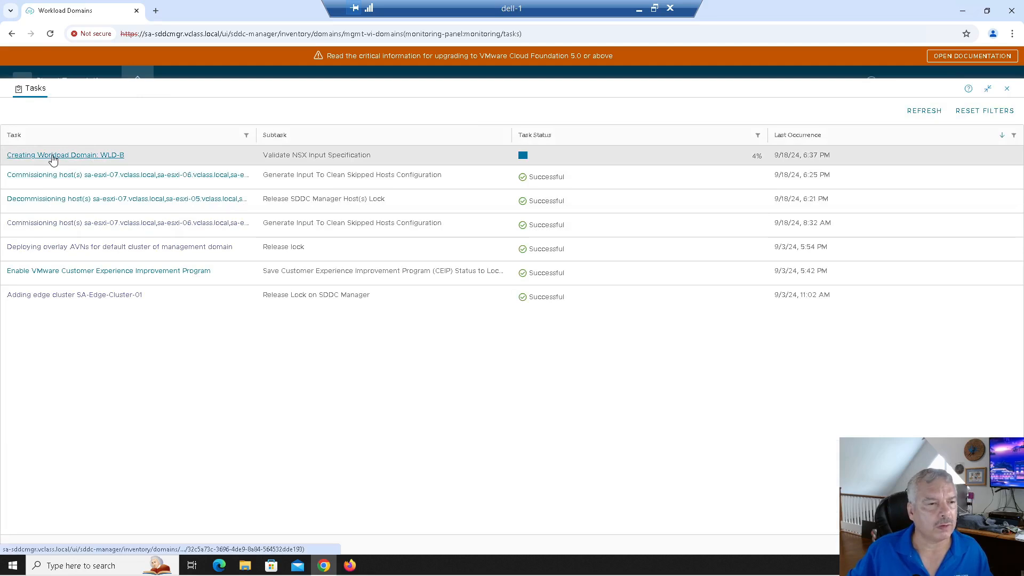
click(52, 159)
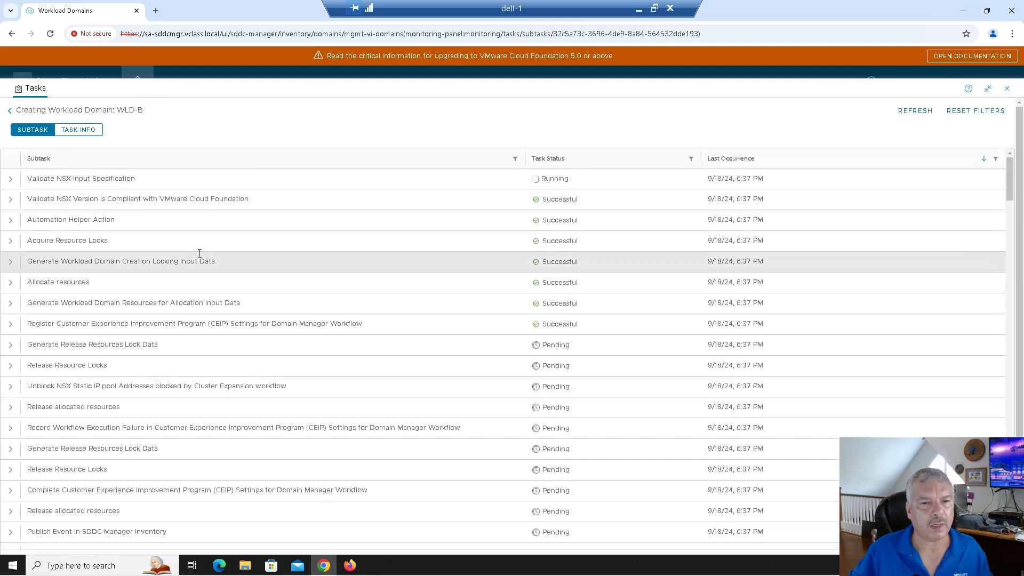
click(11, 180)
click(73, 180)
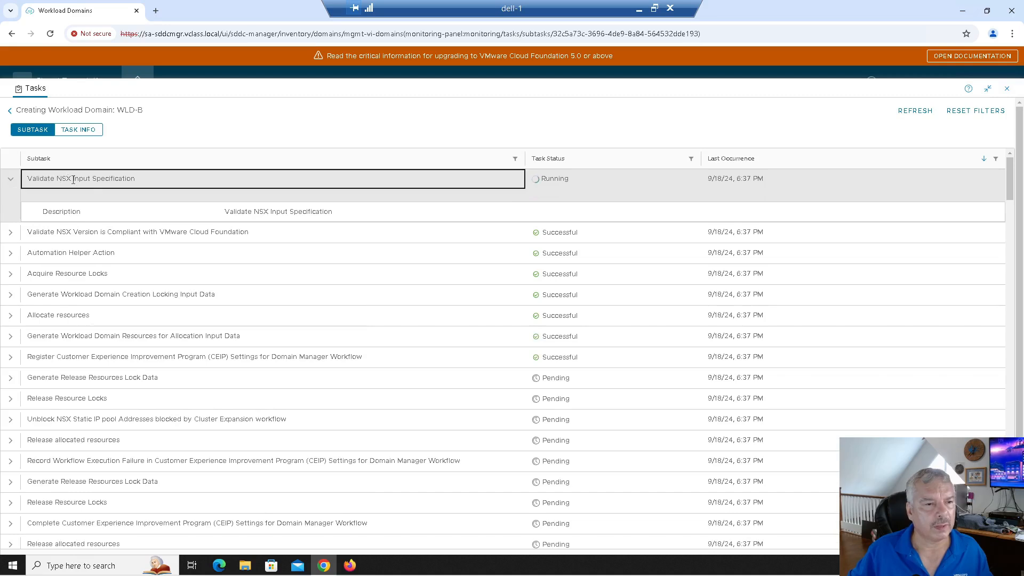
click(548, 160)
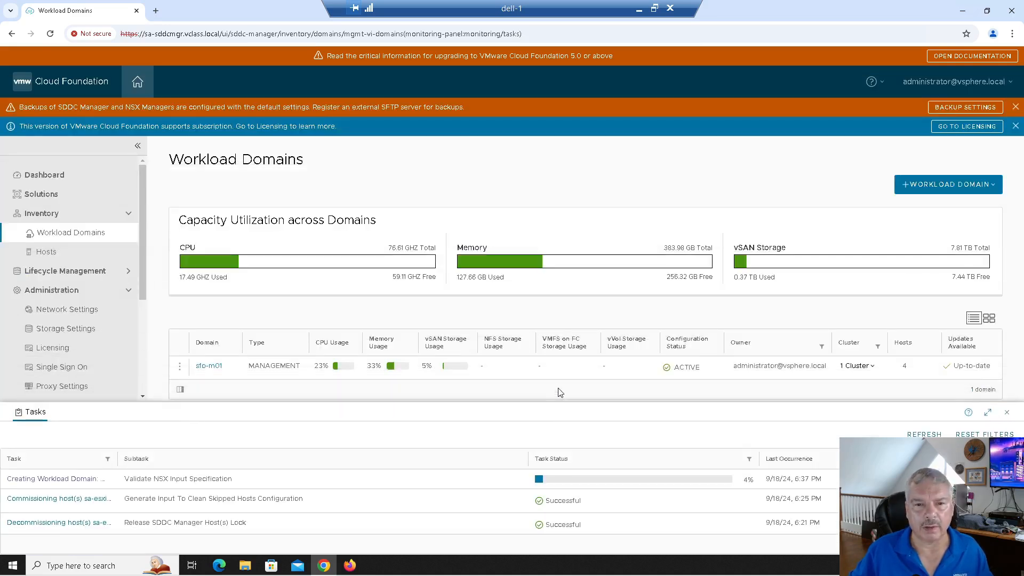
click(988, 414)
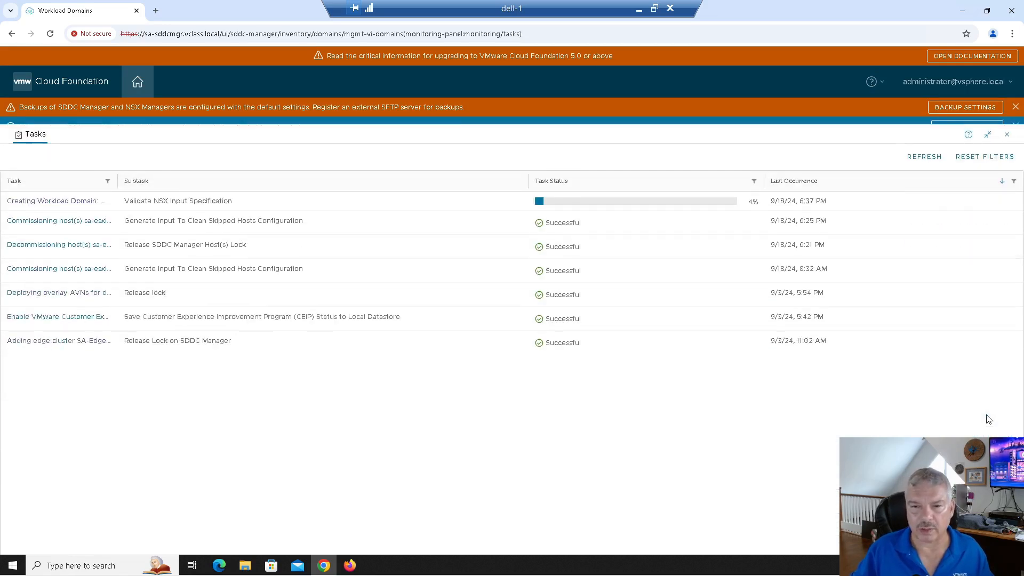
click(60, 155)
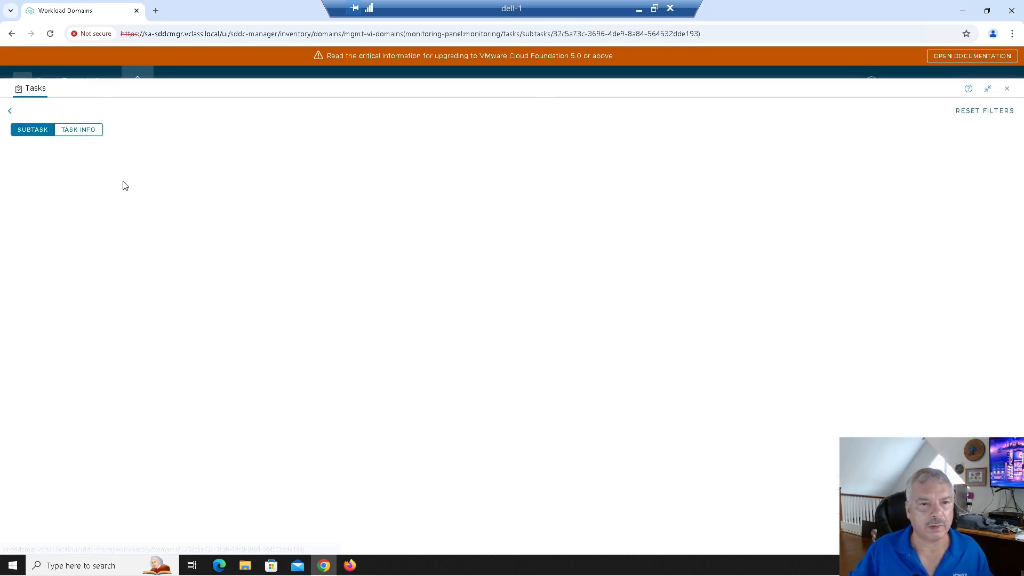
Expand the failed NSX firewall-exclusion subtask, noting sa-nsxmgr-02b and sa-nsxmgr-03b were not found.
click(550, 160)
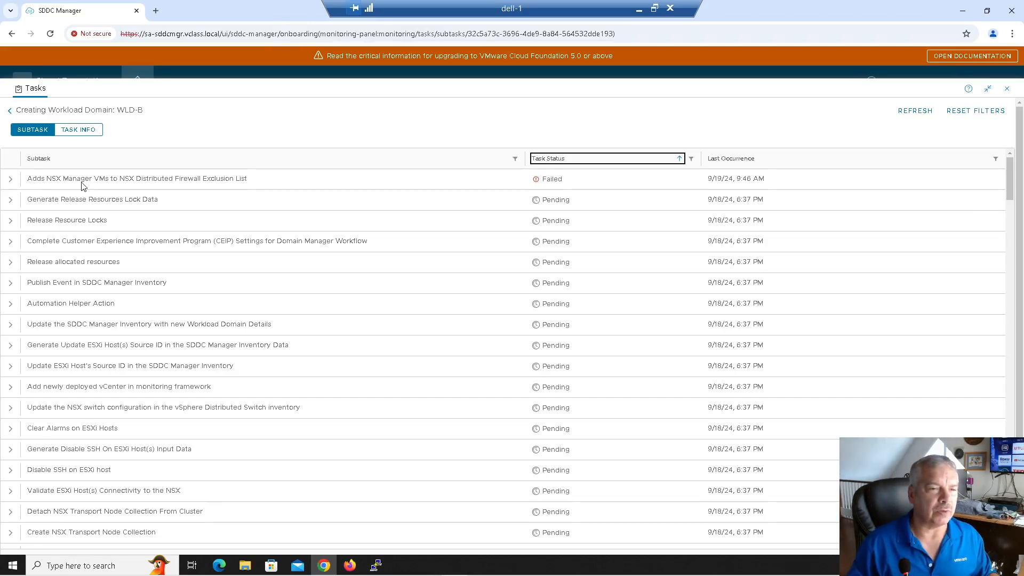
click(11, 180)
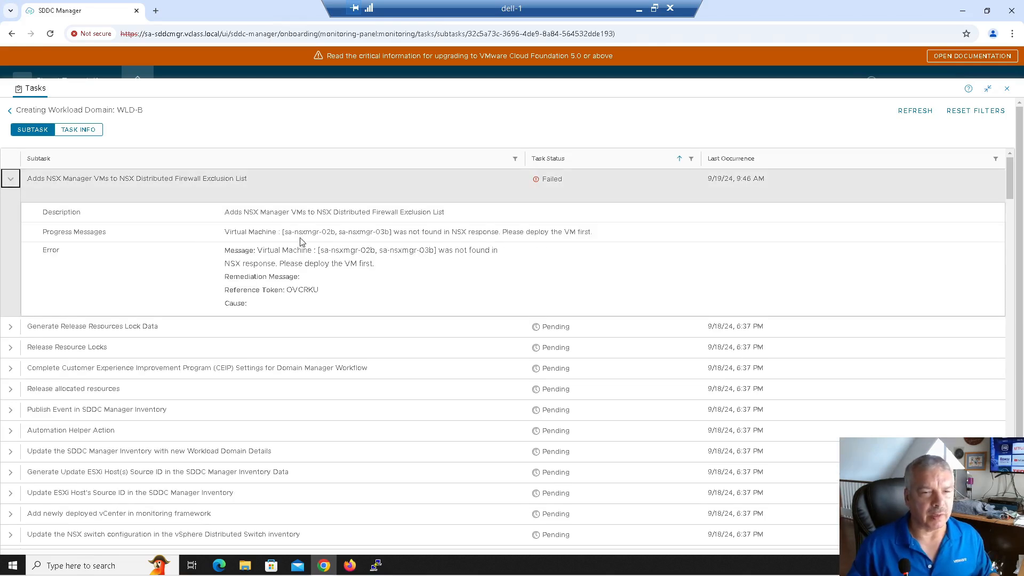
drag(403, 233, 483, 231)
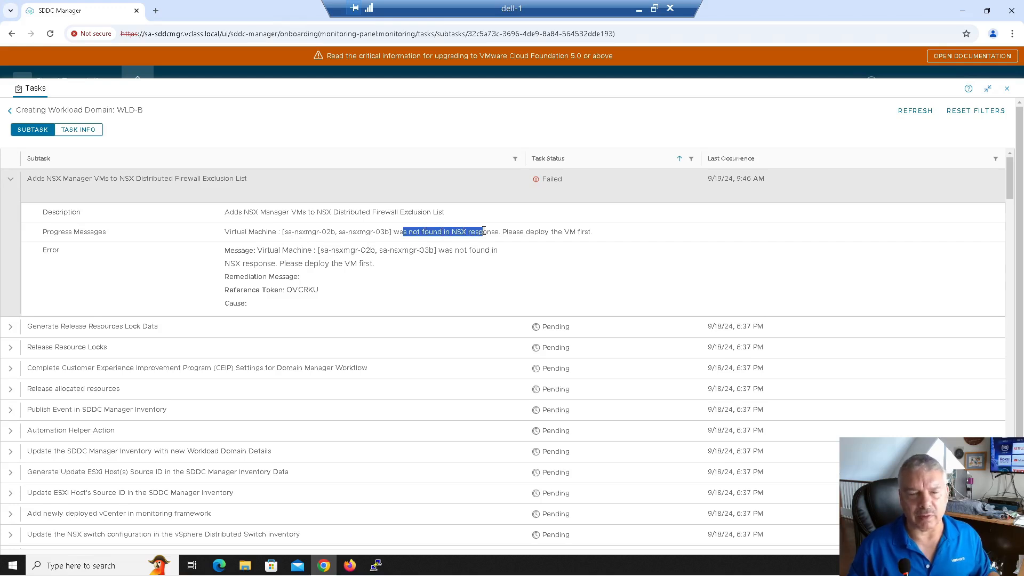
drag(315, 230, 390, 232)
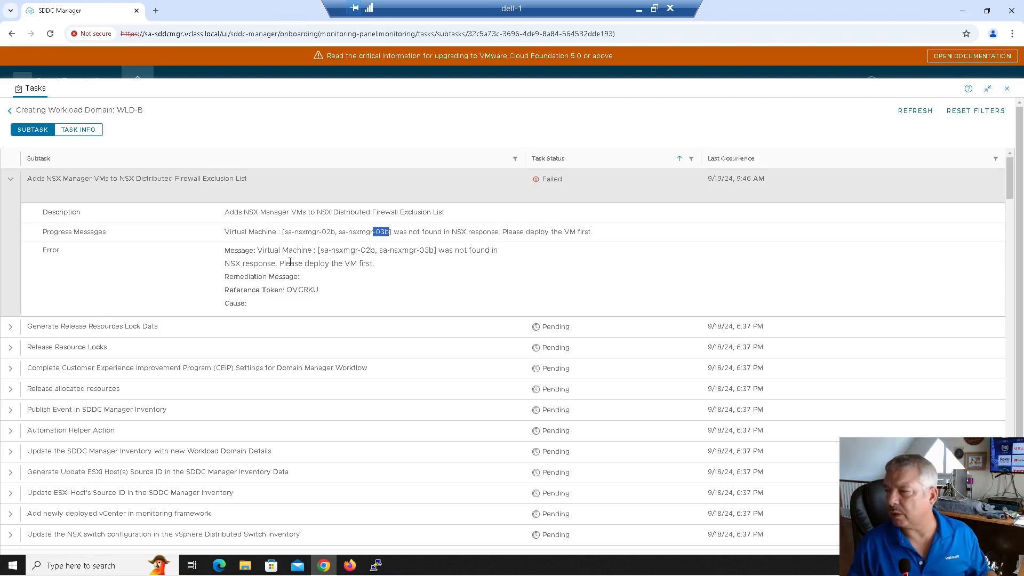
click(163, 10)
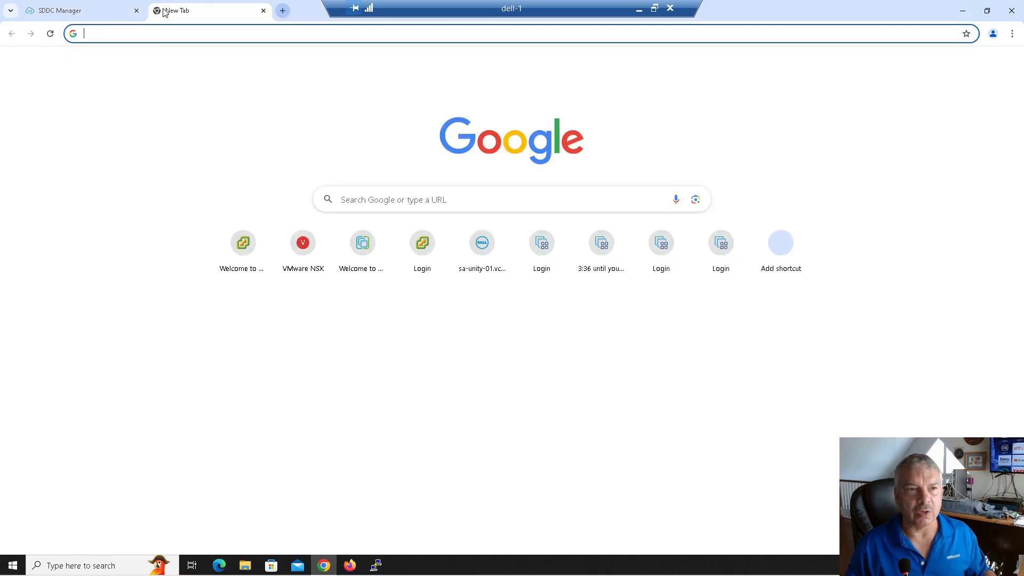
Launch the vSphere Client at sa-vcsa-01 and expand sfo-m01-cl01-rp-sddc-mgmt to find the NSX Manager VMs.
click(170, 34)
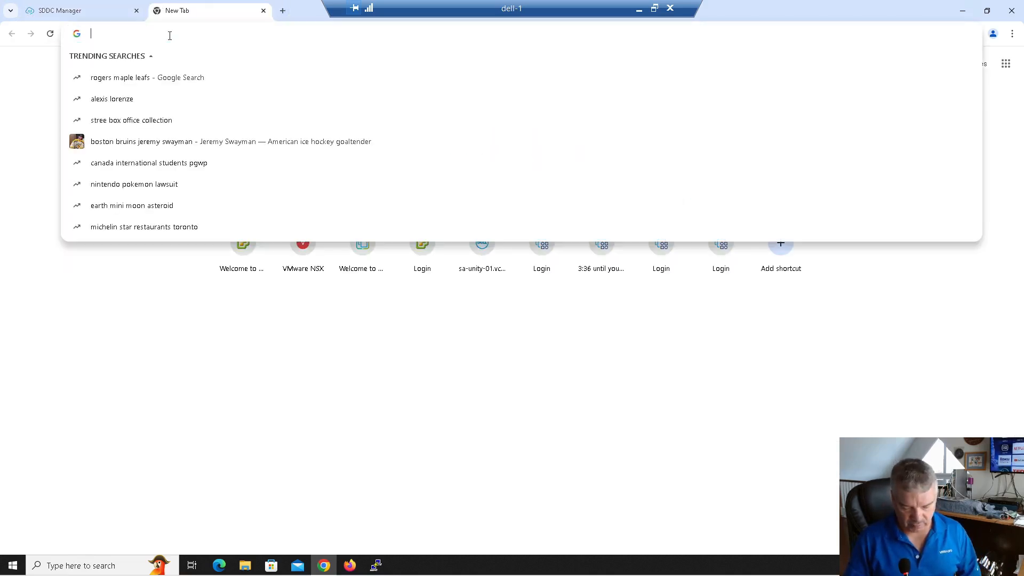
text(sa-vcsa-01.vclass.local)
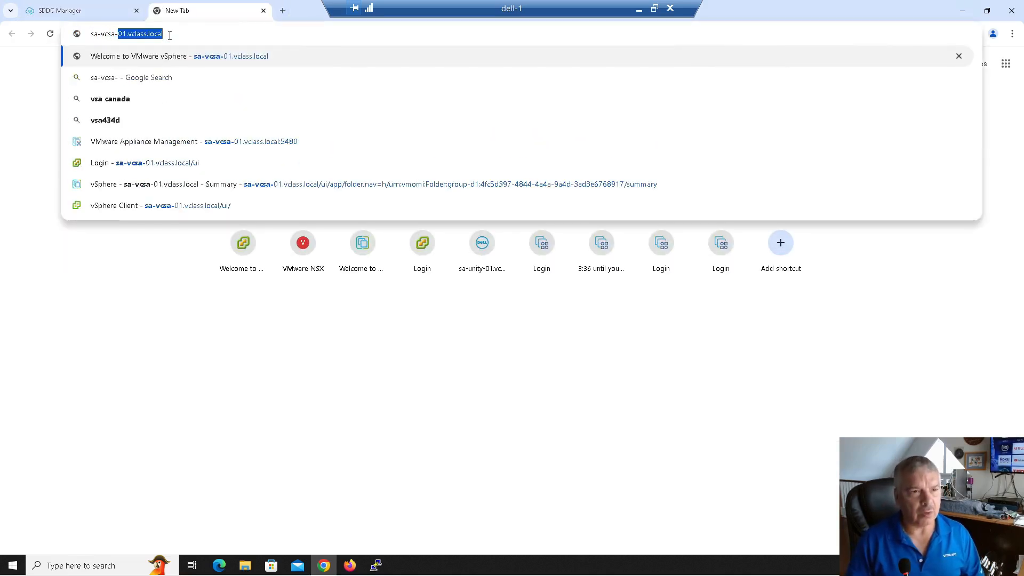
key(Return)
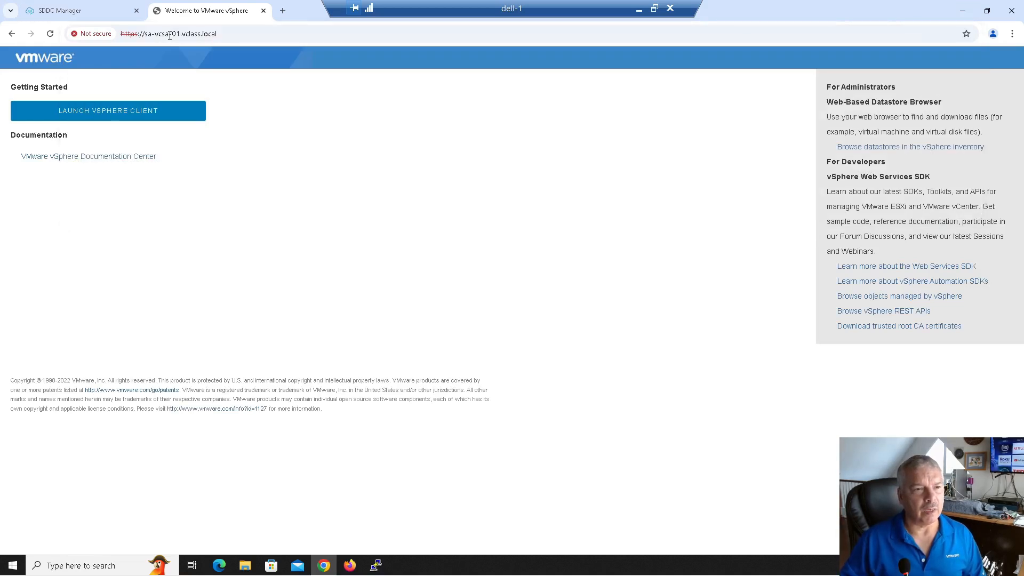
click(118, 112)
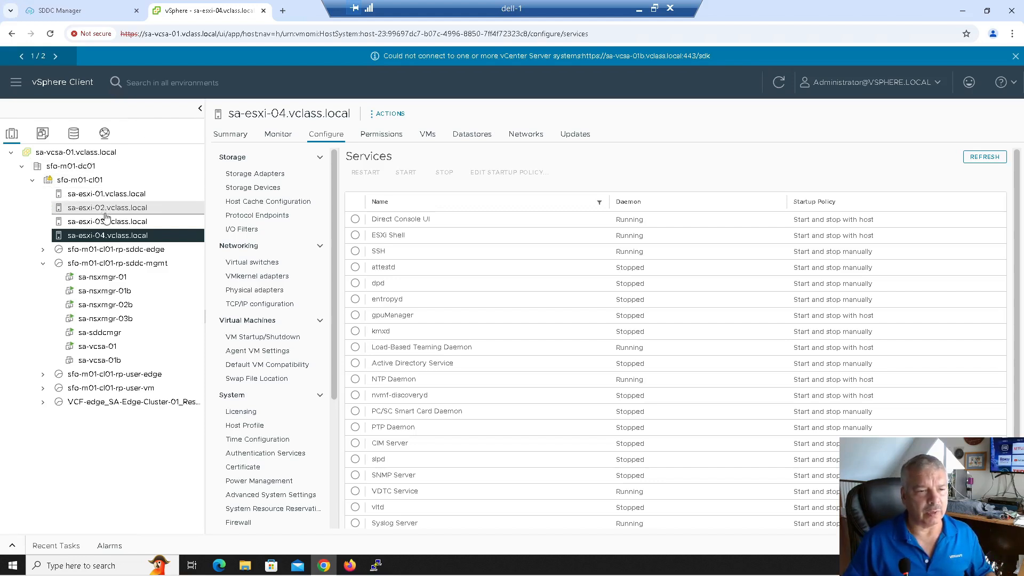
click(42, 264)
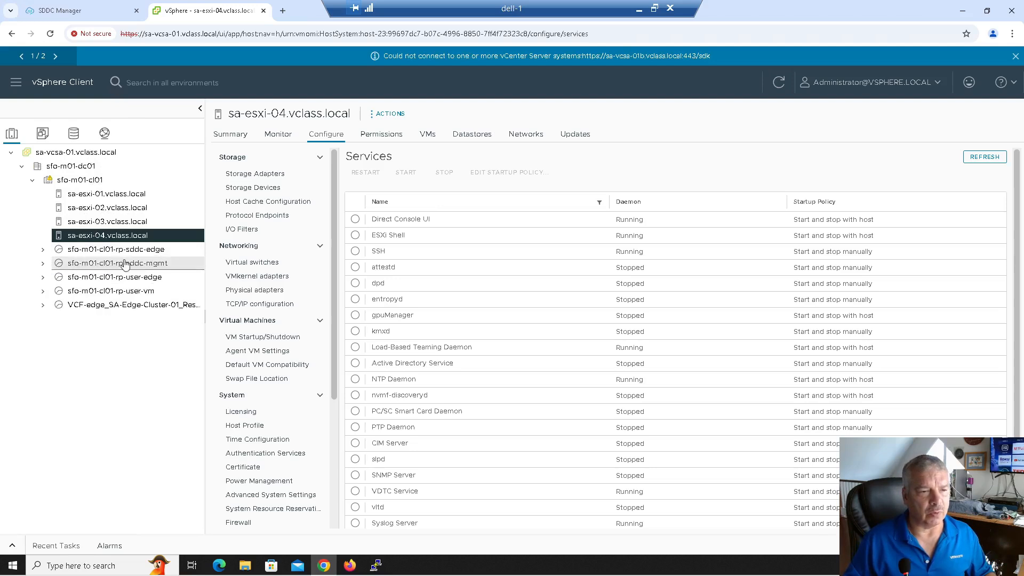
click(43, 263)
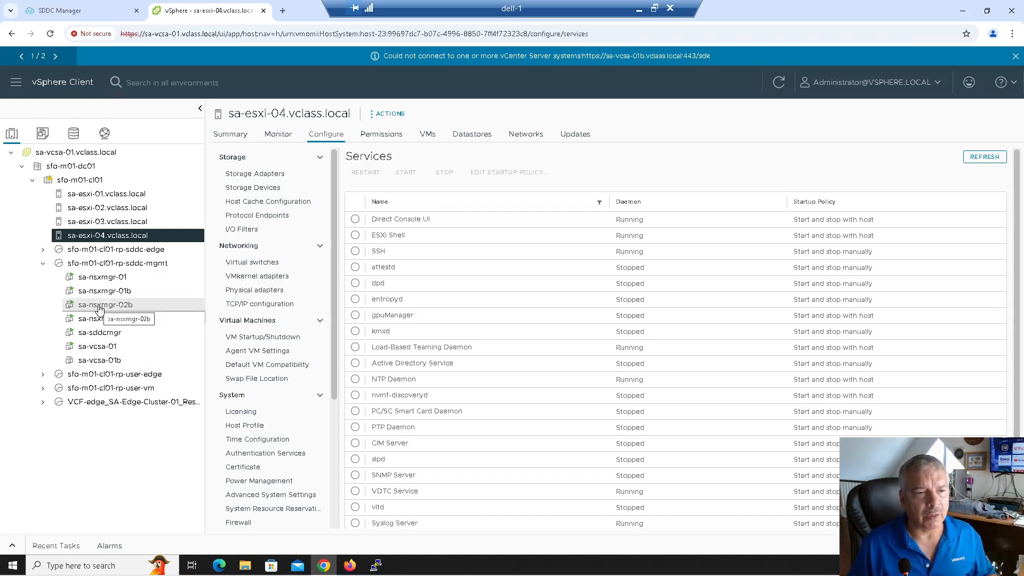
click(57, 11)
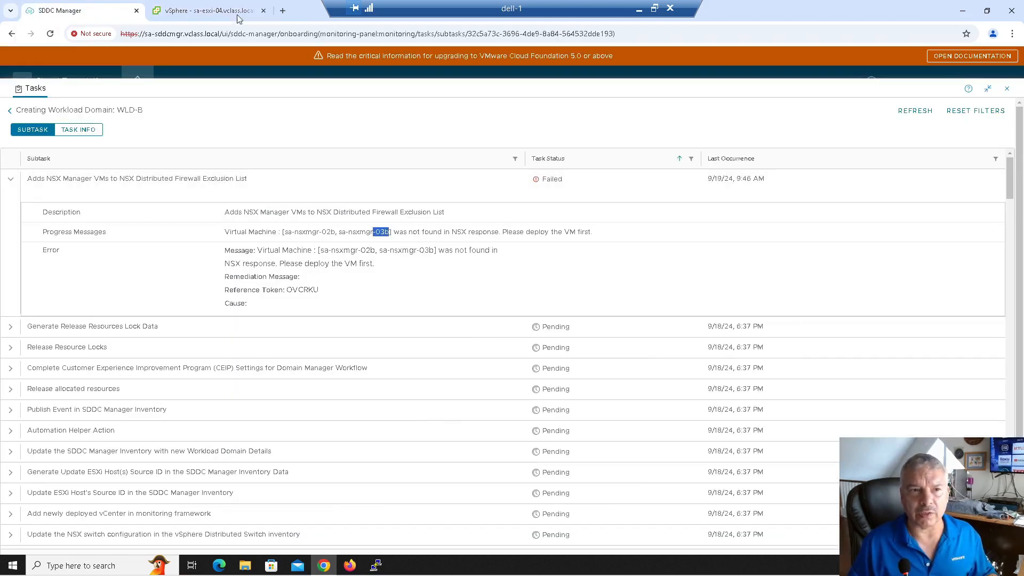
click(282, 11)
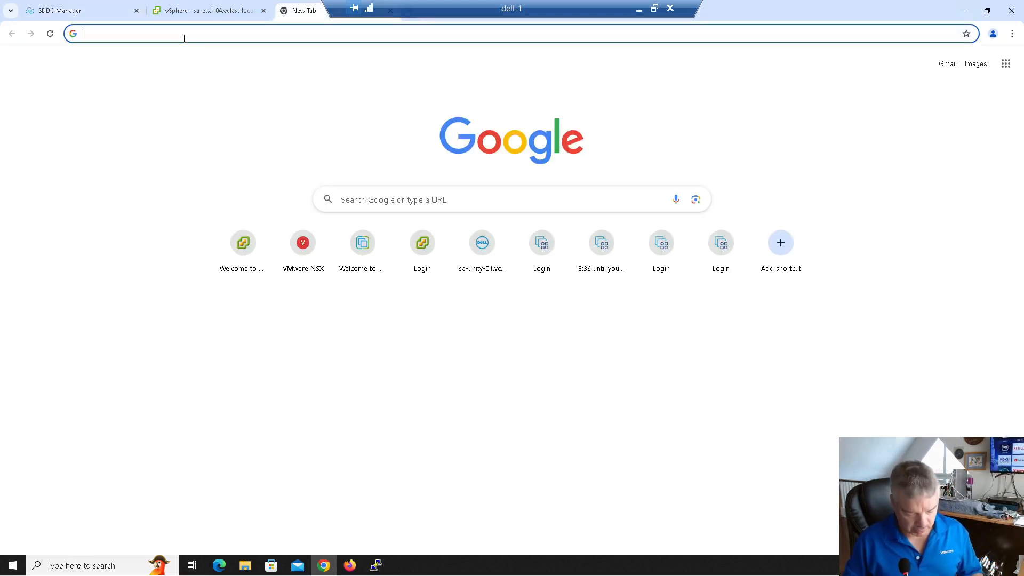
Log in to NSX Manager sa-nsxmgr-01.vclass.local as admin with the account password.
text(sa)
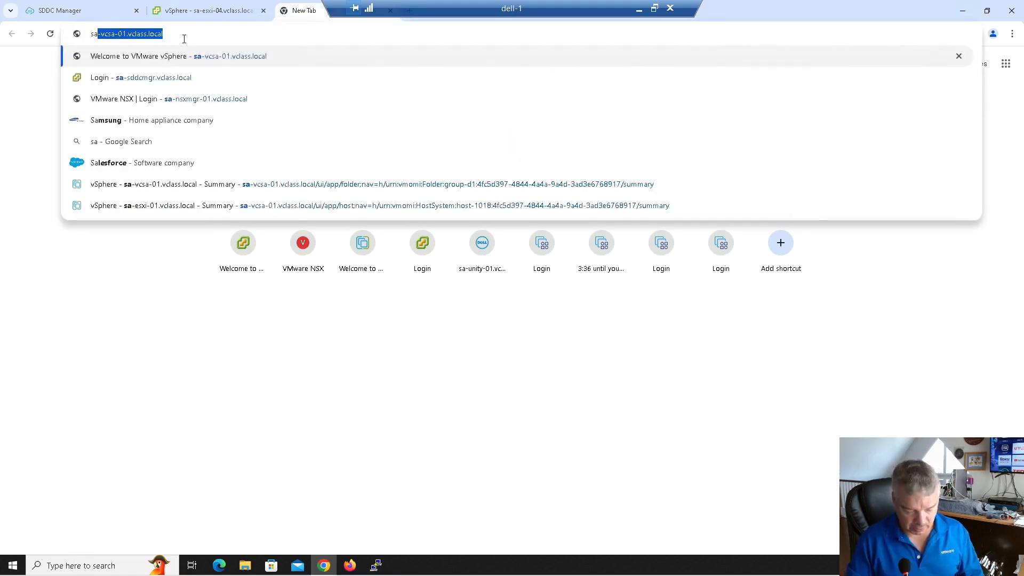
text(-nsx)
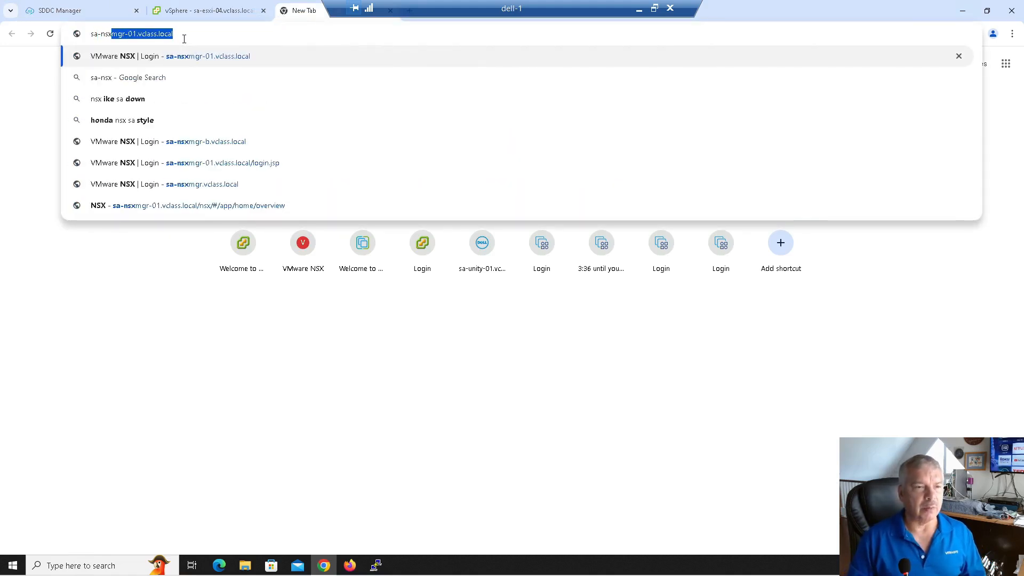
key(Return)
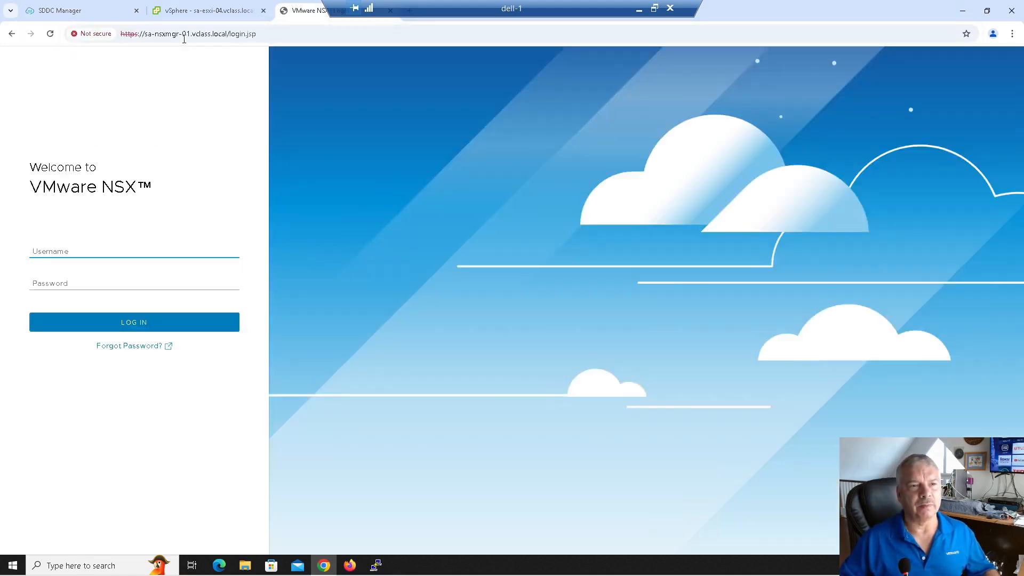
text(admin)
key(Tab)
text(VMwa)
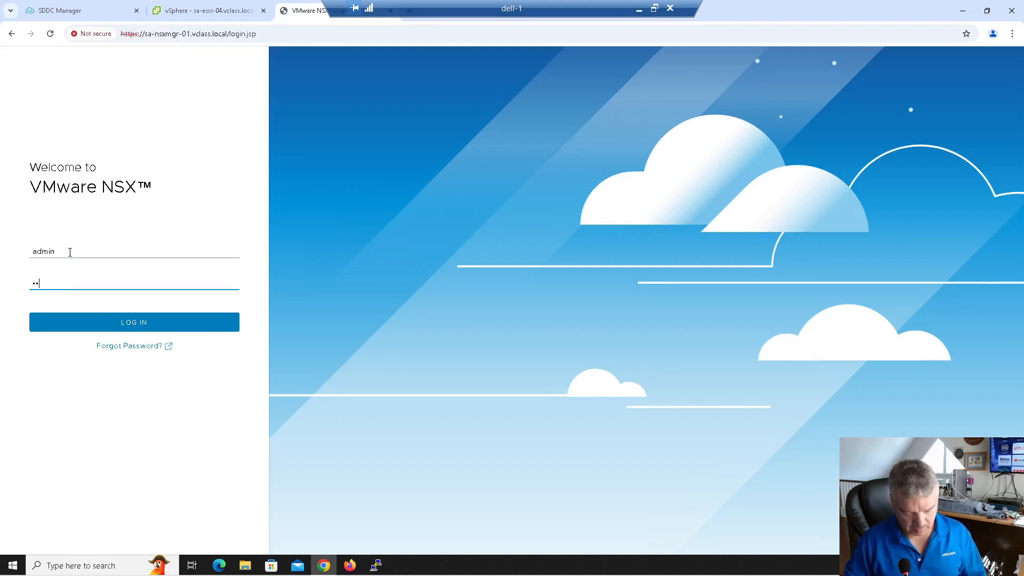
text(are)
key(Return)
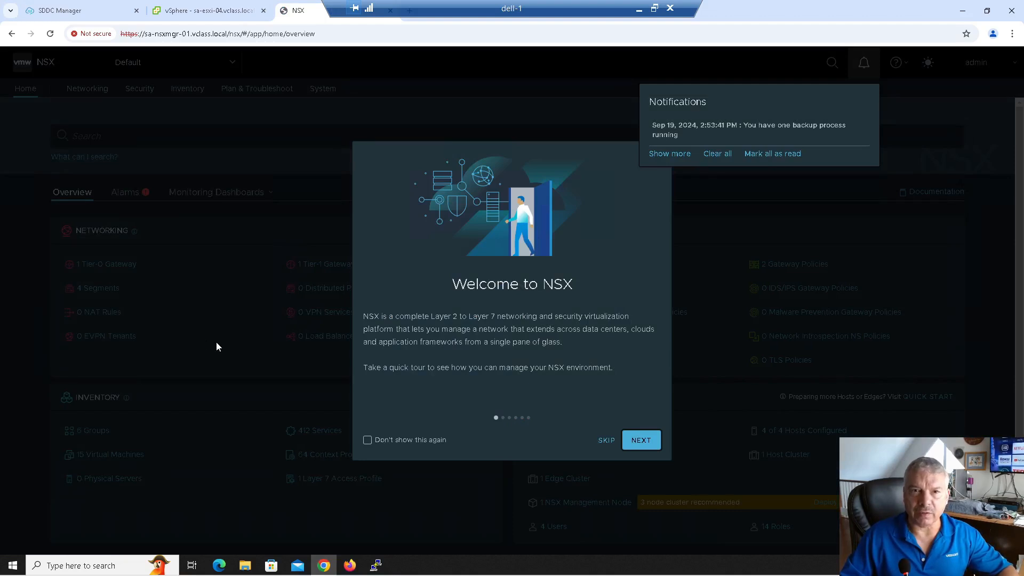
Skip the welcome tour, switch to the light theme, and go to Security > Distributed Firewall.
click(606, 441)
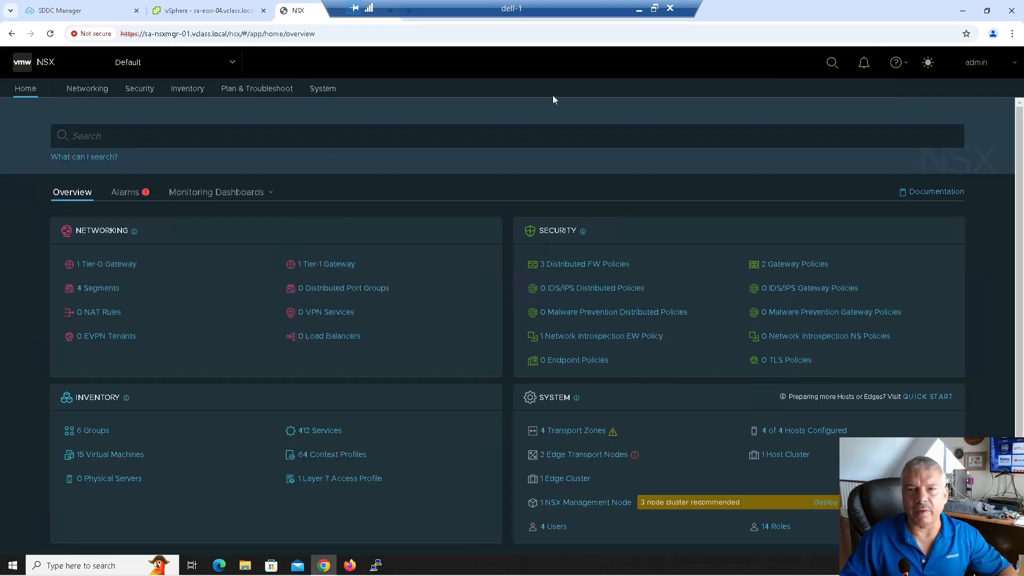
click(927, 61)
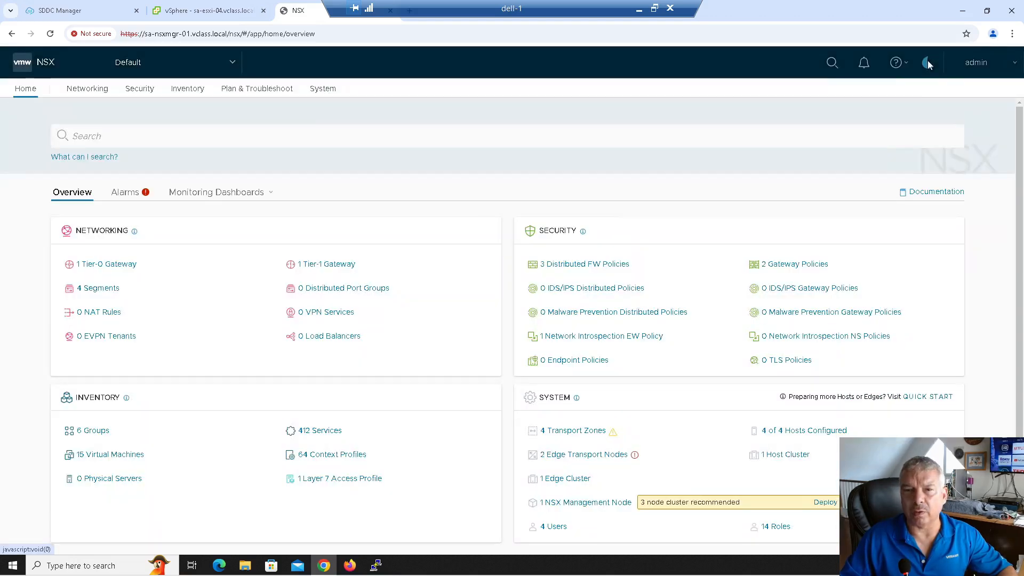
click(138, 90)
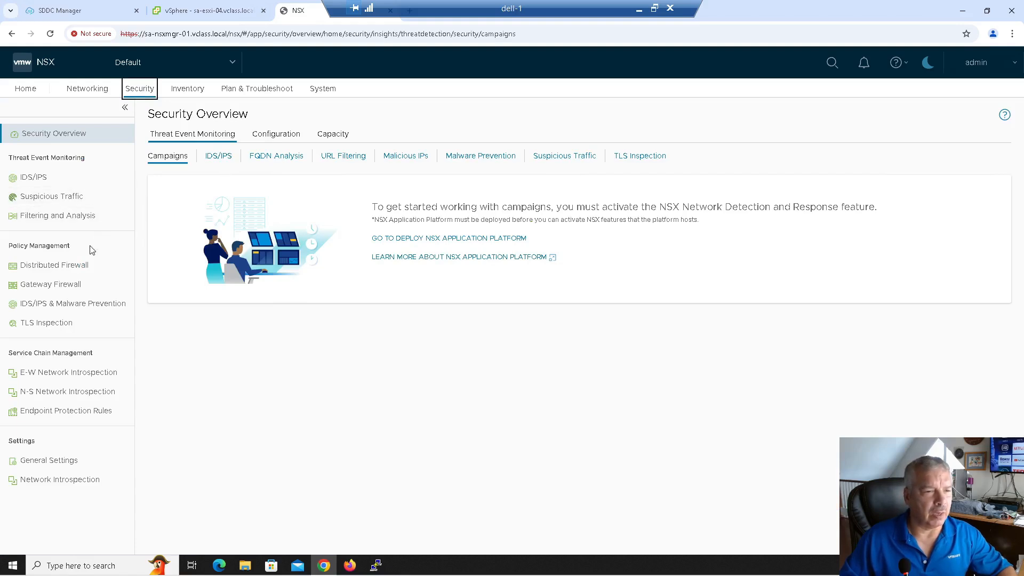
click(98, 268)
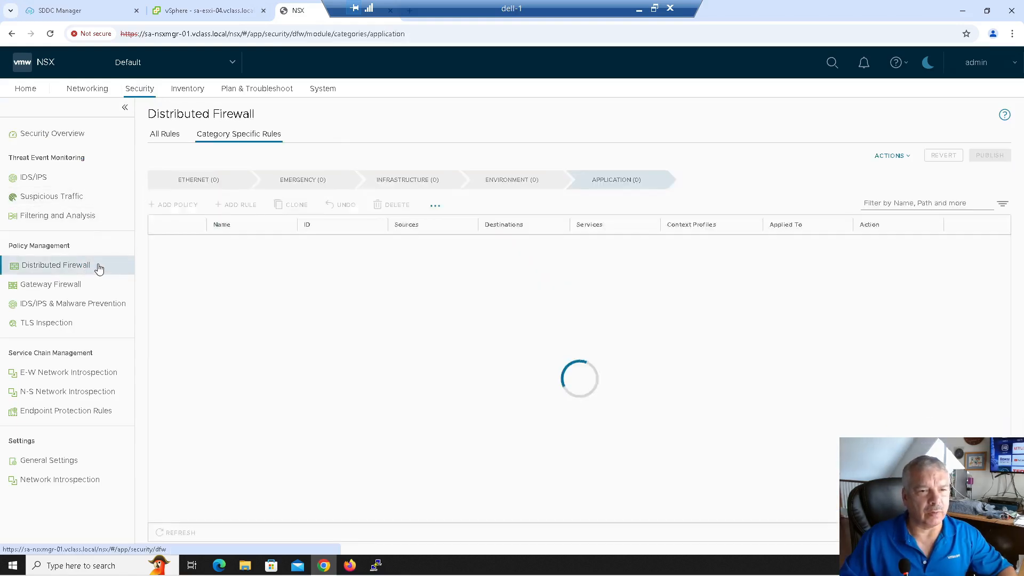
Review the Exclusion List's VCF-Created-Virtual-Machines group and its nine member VMs, then close it unchanged.
click(902, 156)
click(897, 272)
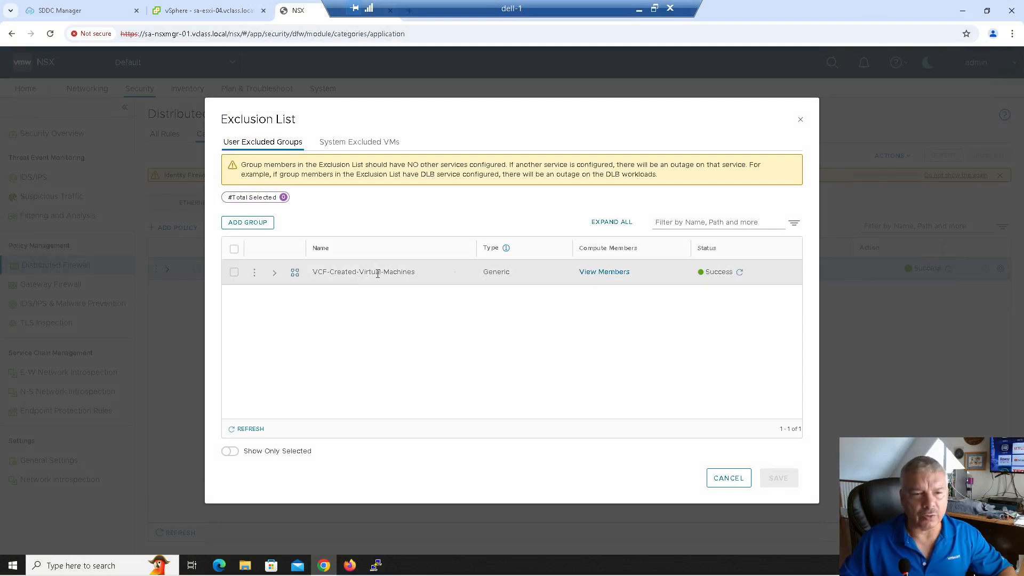
click(612, 273)
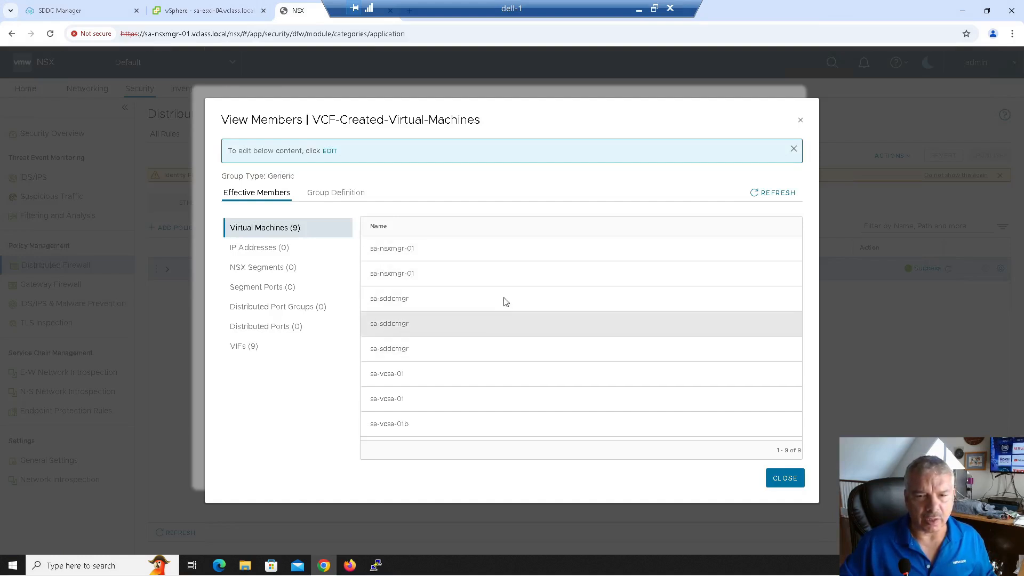
click(777, 193)
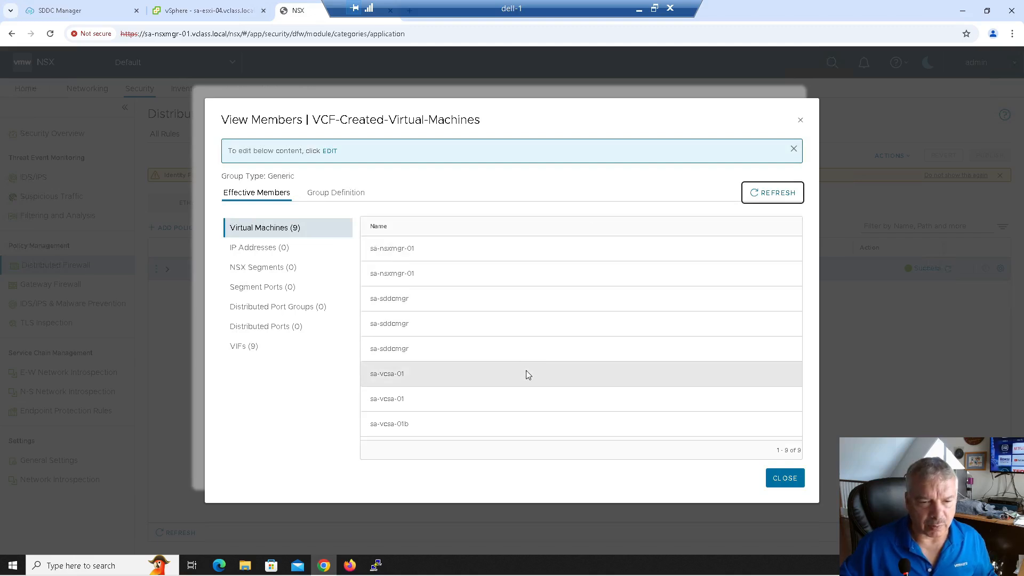
click(784, 477)
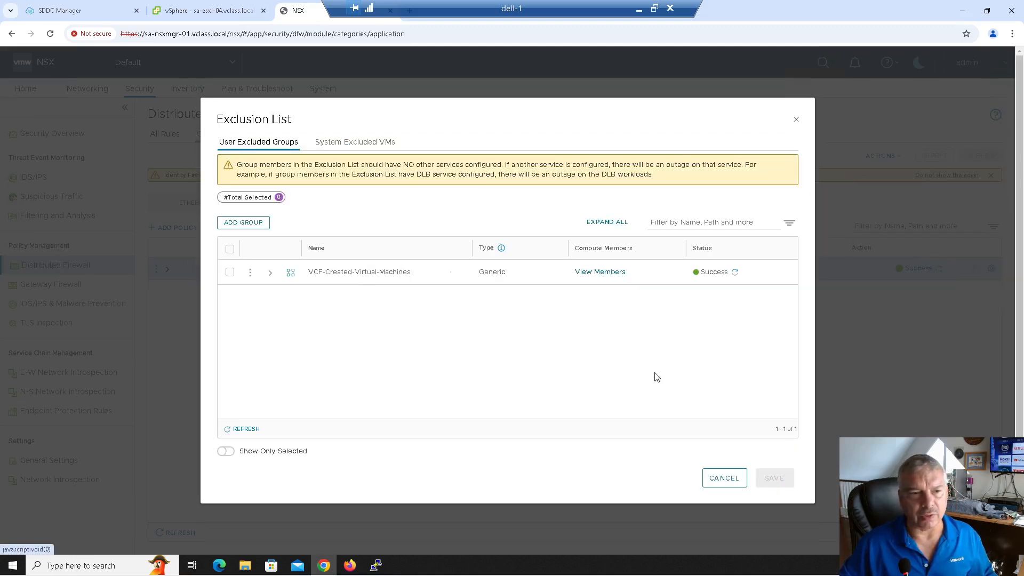
click(729, 479)
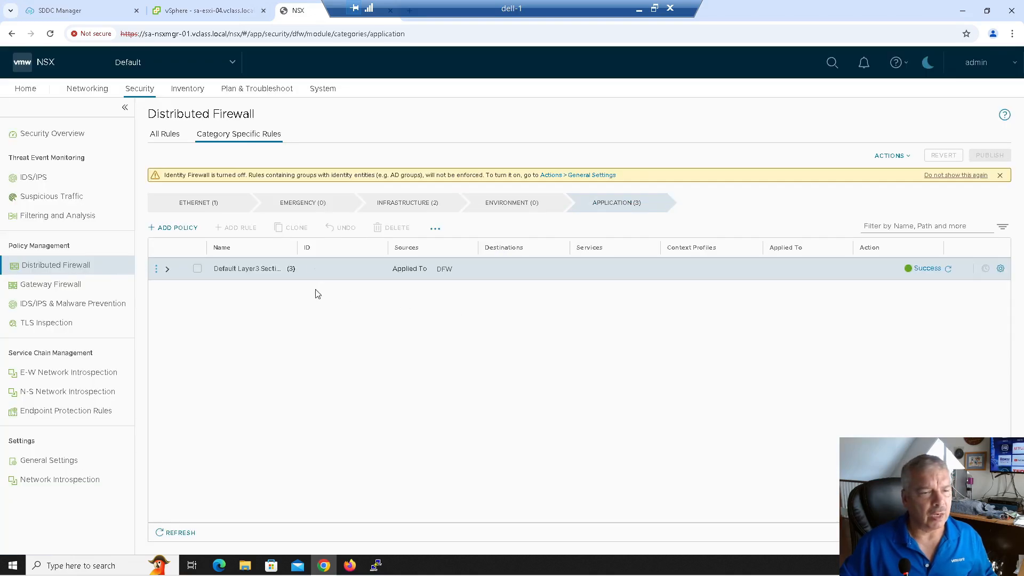
Start editing the VCF-Created-Virtual-Machines group and open its member settings.
click(180, 89)
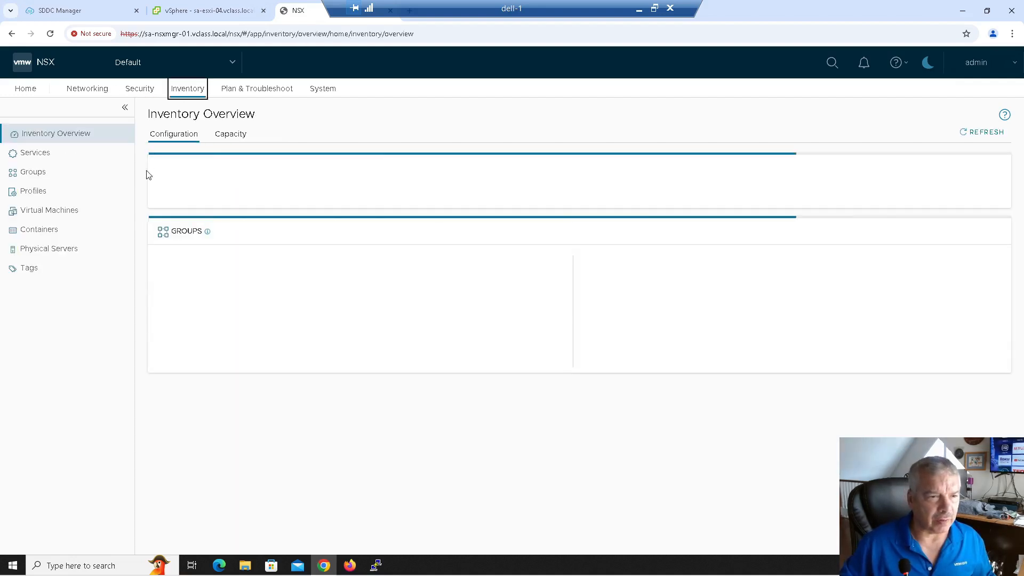
click(74, 175)
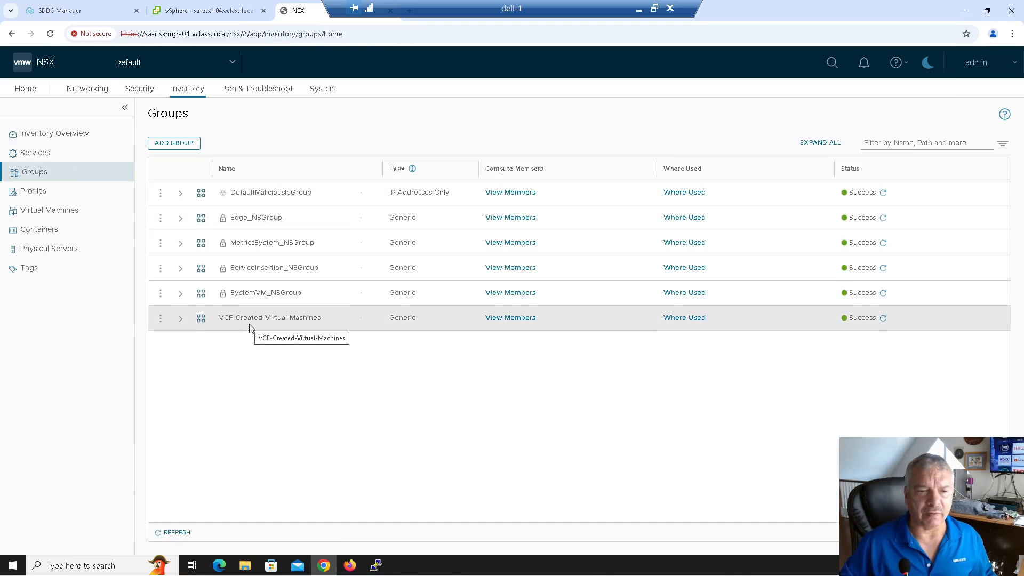
click(161, 319)
click(182, 304)
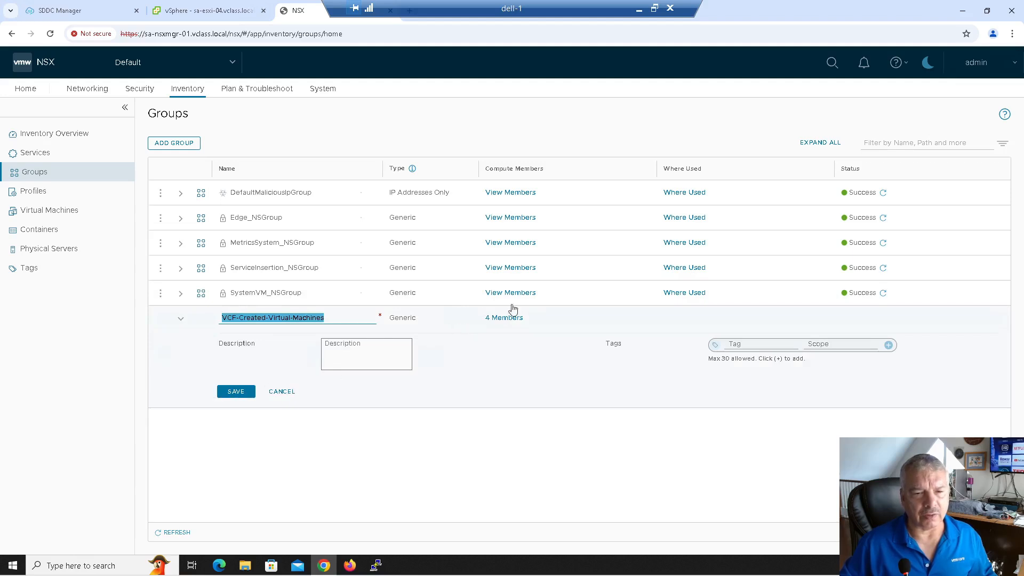
click(495, 318)
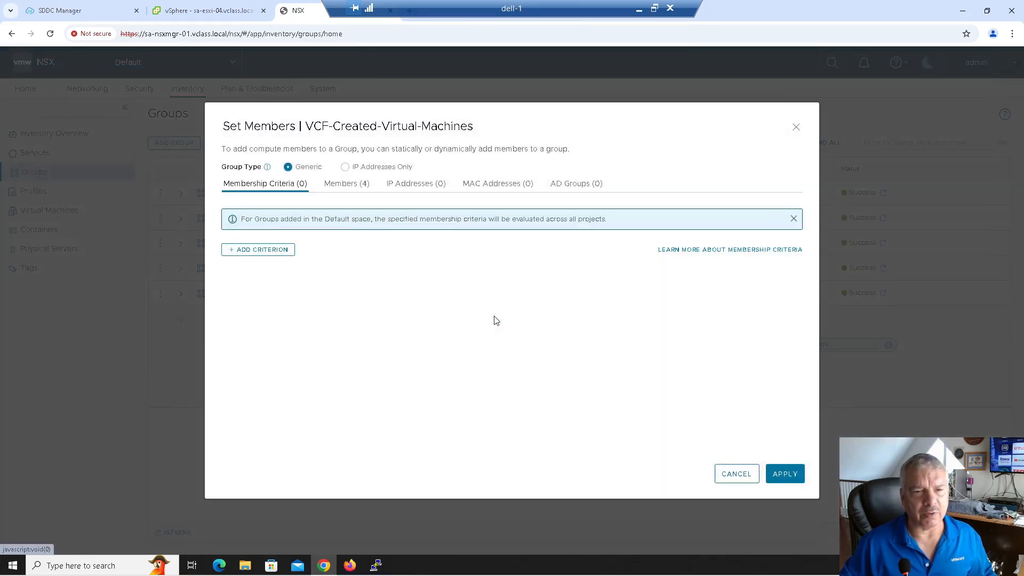
Pick VMs sa-nsxmgr-01b, 02b and 03b, discard those picks, then reopen Set Members.
click(356, 186)
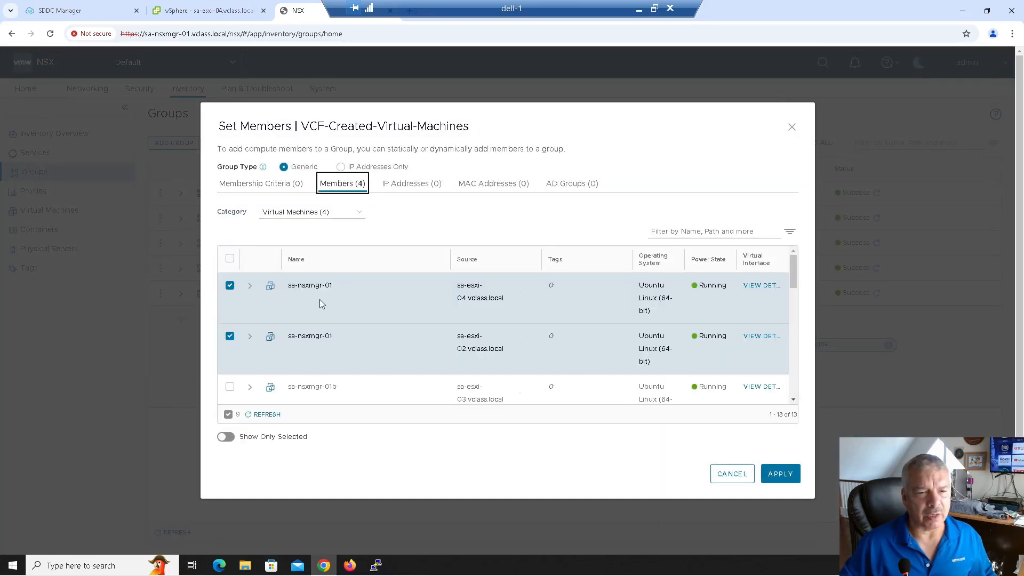
scroll(352, 302, down, 1)
scroll(331, 309, down, 1)
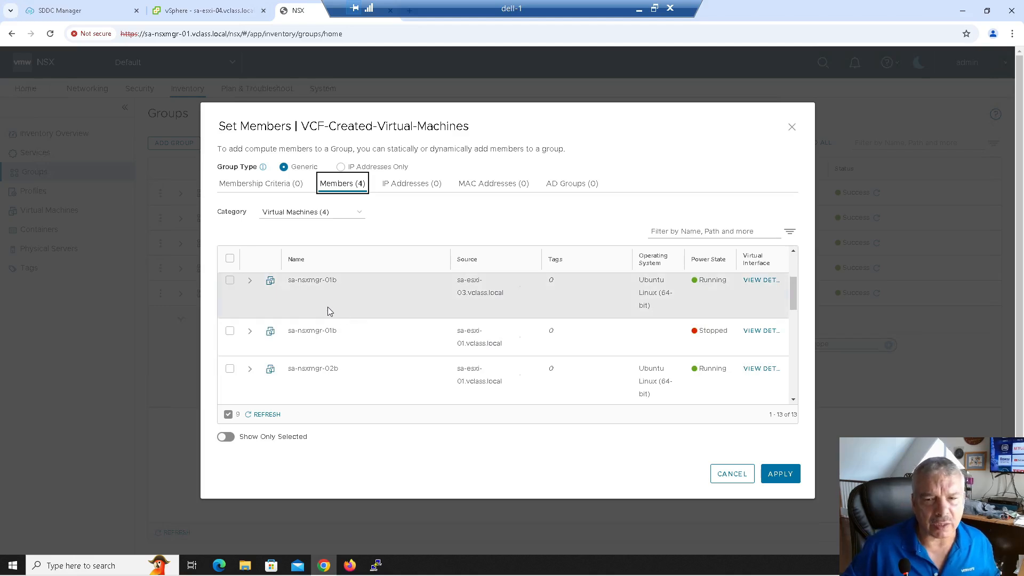
scroll(327, 306, up, 1)
click(229, 336)
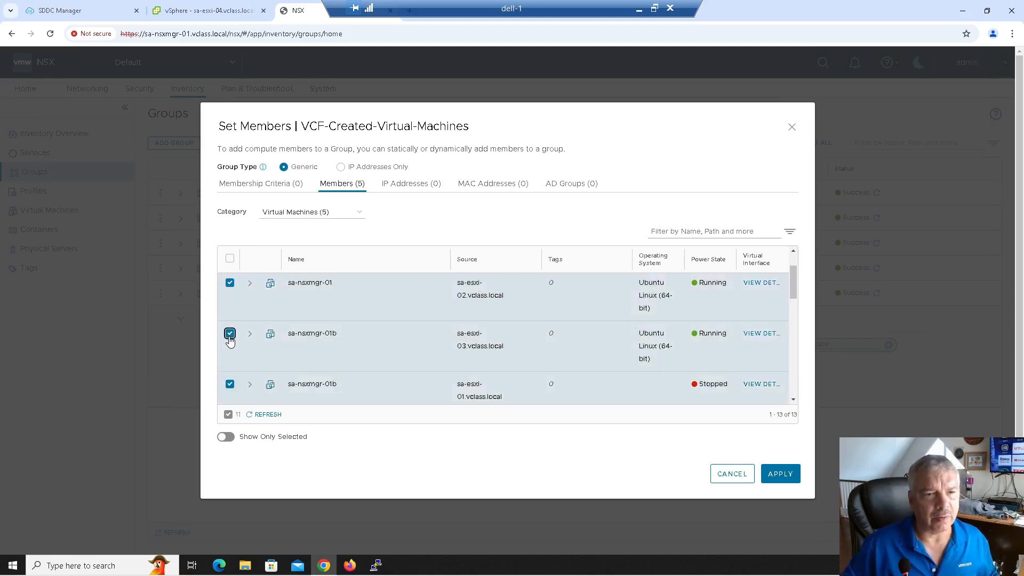
scroll(275, 348, down, 1)
scroll(249, 354, down, 1)
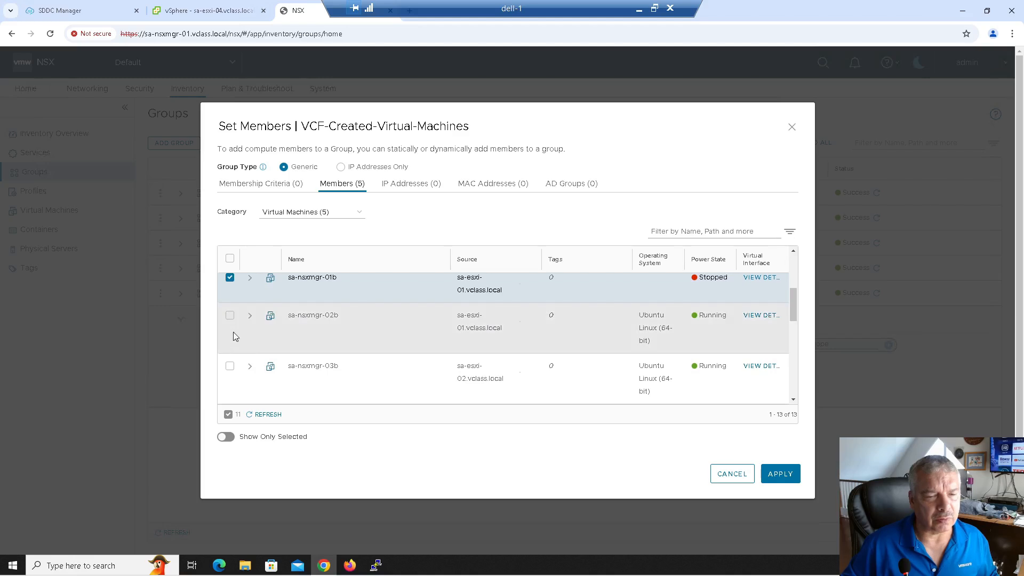
click(230, 319)
click(230, 367)
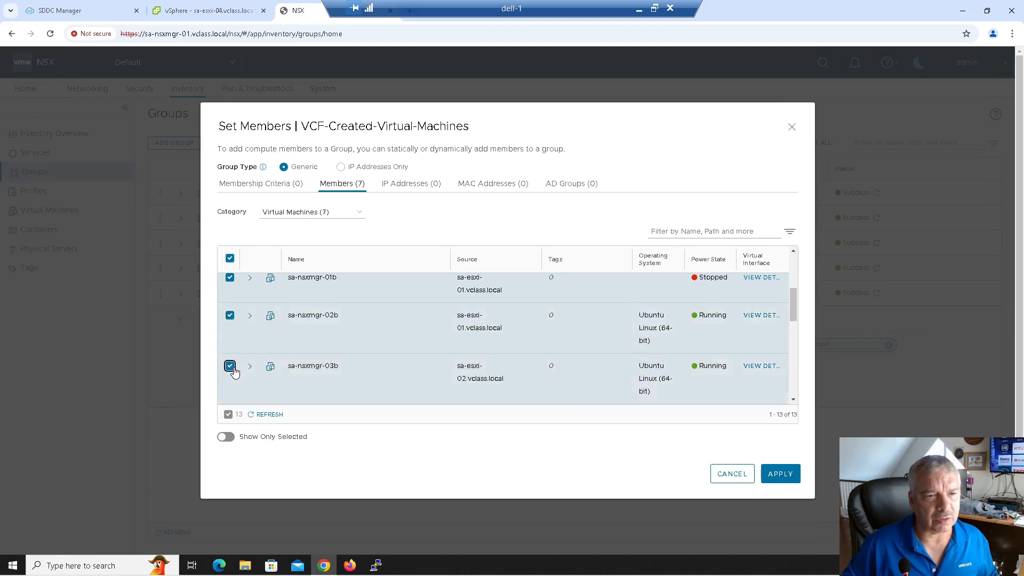
scroll(302, 329, up, 3)
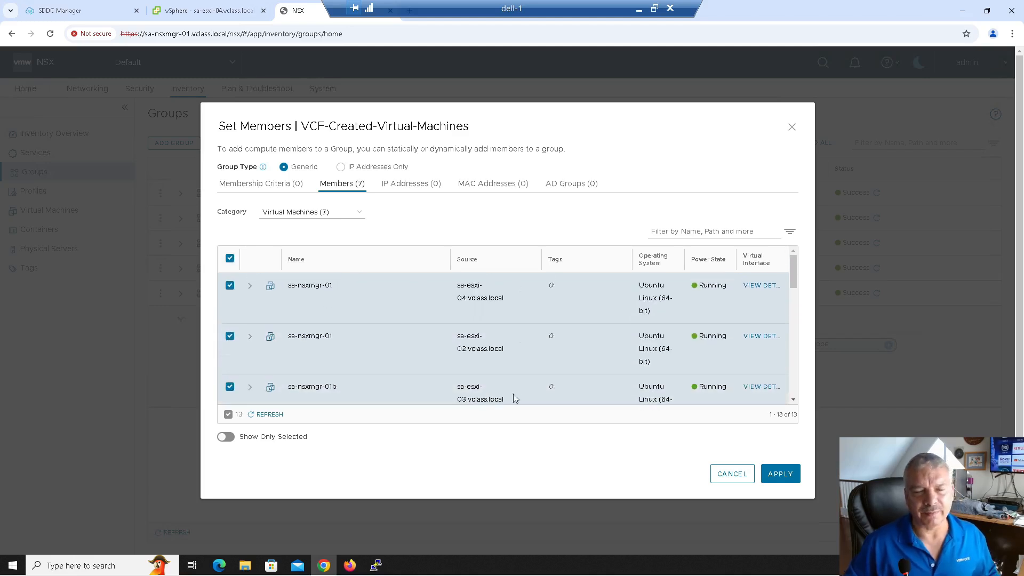
click(731, 474)
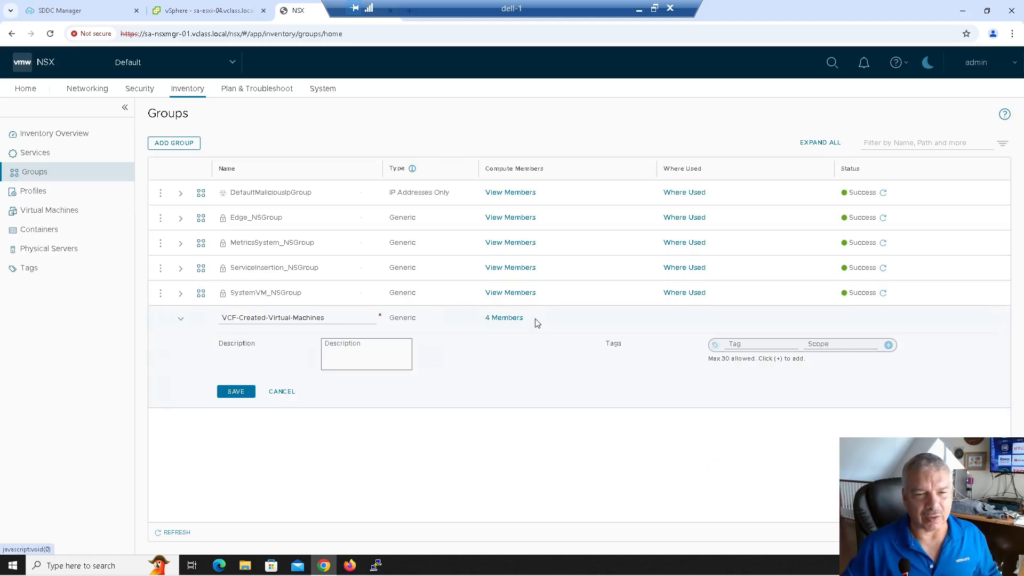
click(511, 319)
Add sa-nsxmgr-01b, 02b and 03b as VM members, apply, and save the group.
click(344, 183)
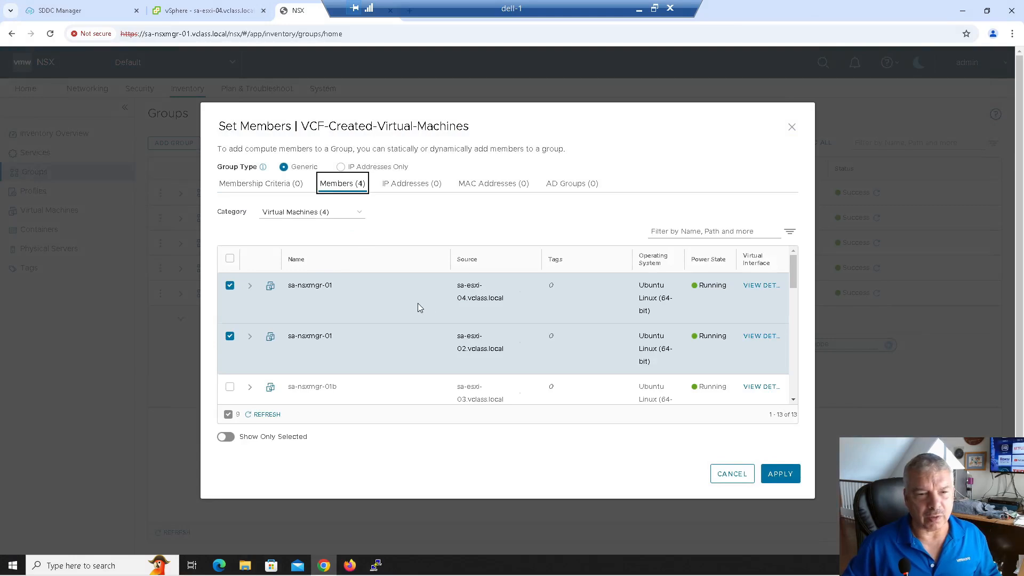
scroll(430, 308, down, 5)
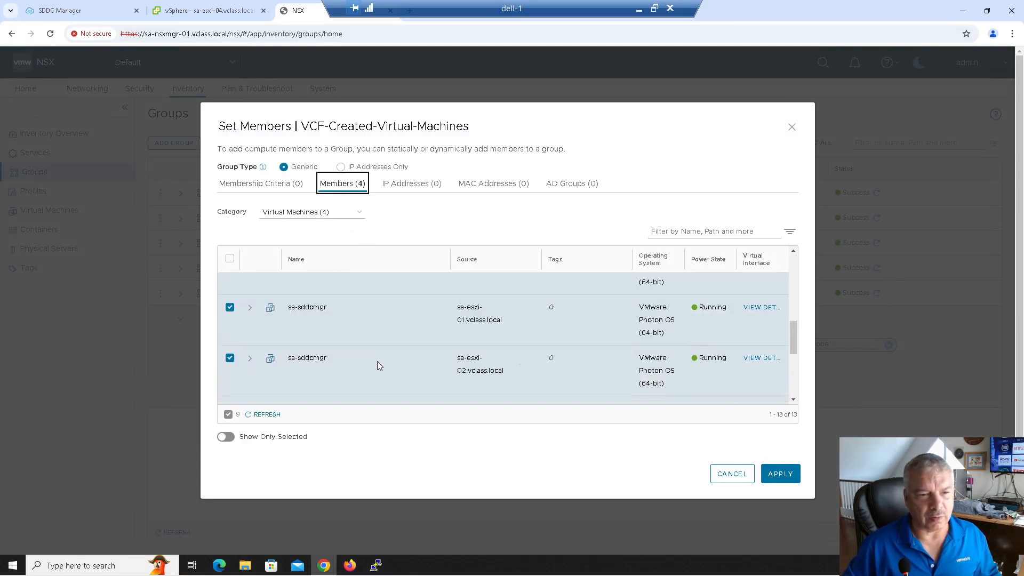
scroll(347, 395, up, 3)
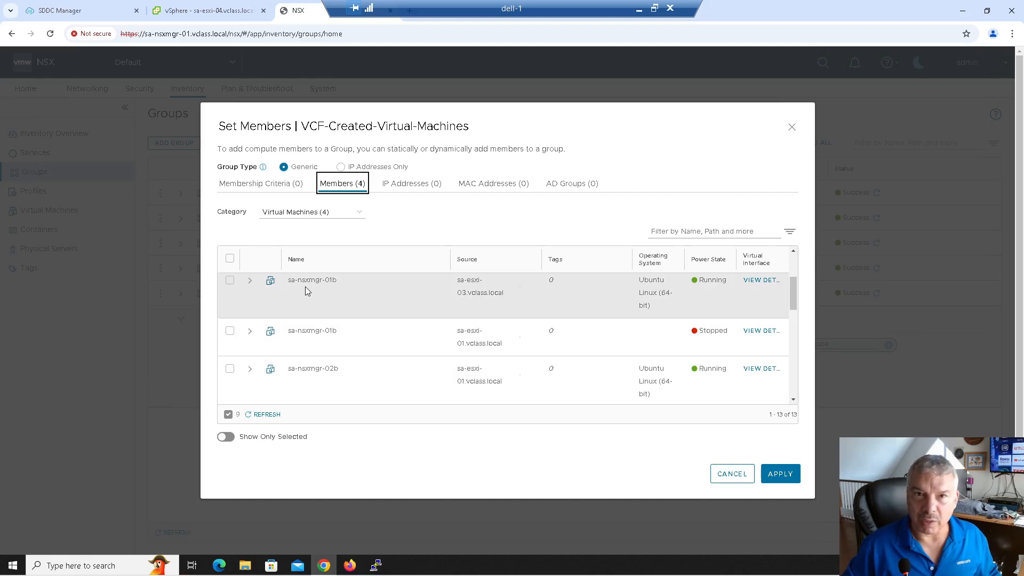
click(229, 282)
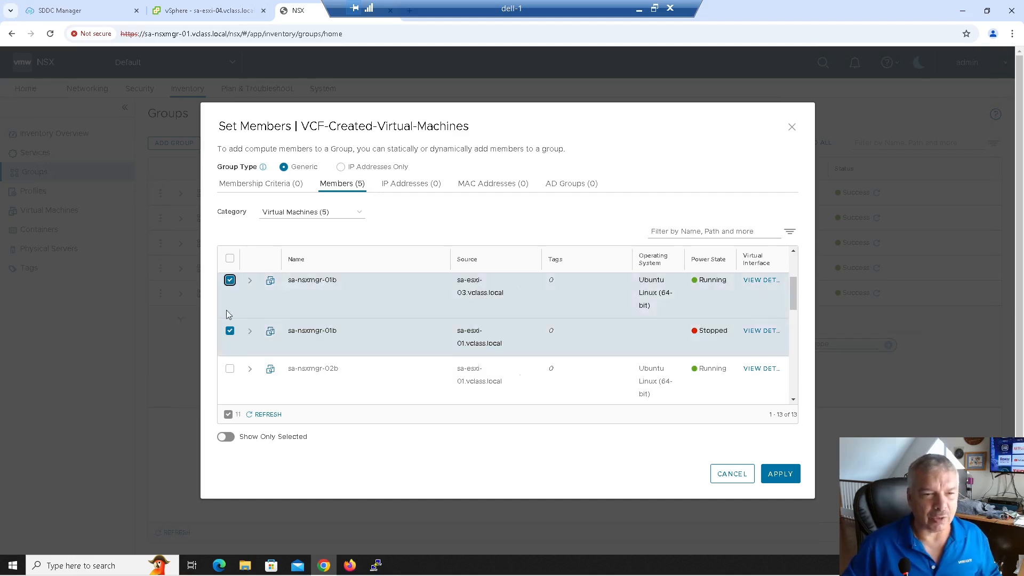
click(230, 369)
scroll(231, 373, down, 2)
click(230, 314)
scroll(302, 326, up, 1)
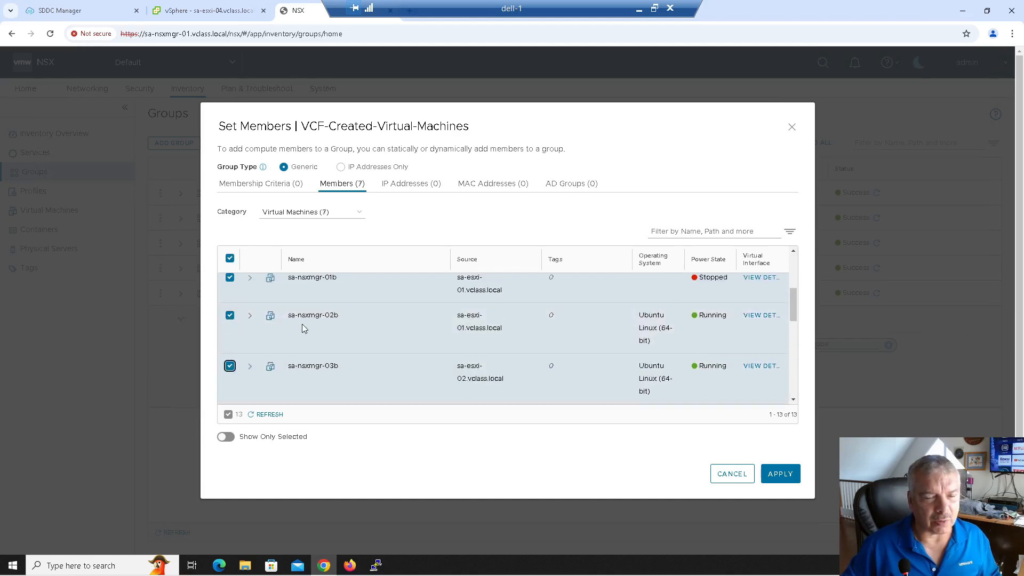
scroll(302, 326, up, 1)
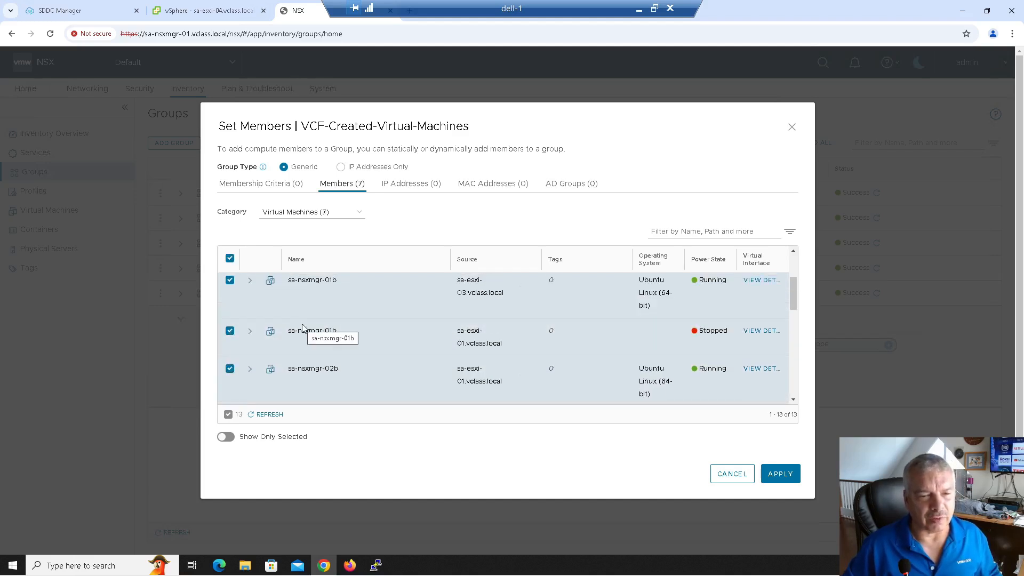
scroll(303, 325, up, 1)
scroll(305, 323, down, 1)
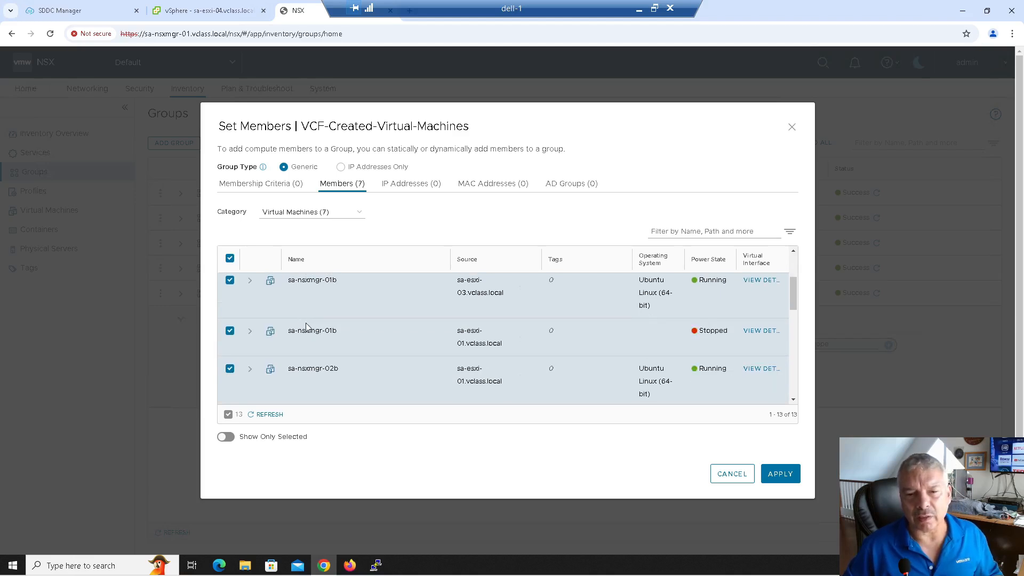
scroll(307, 326, down, 1)
click(779, 473)
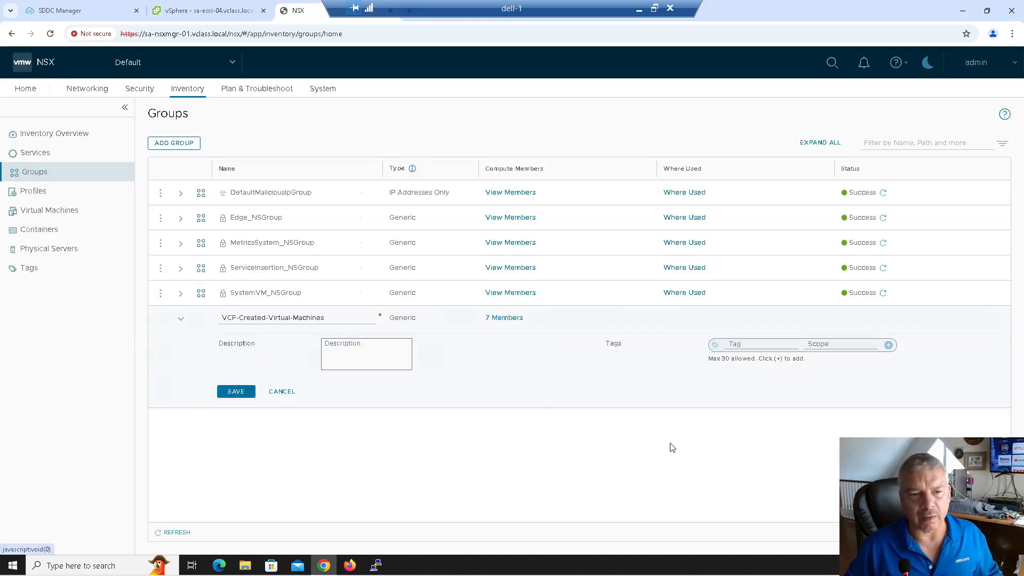
click(237, 392)
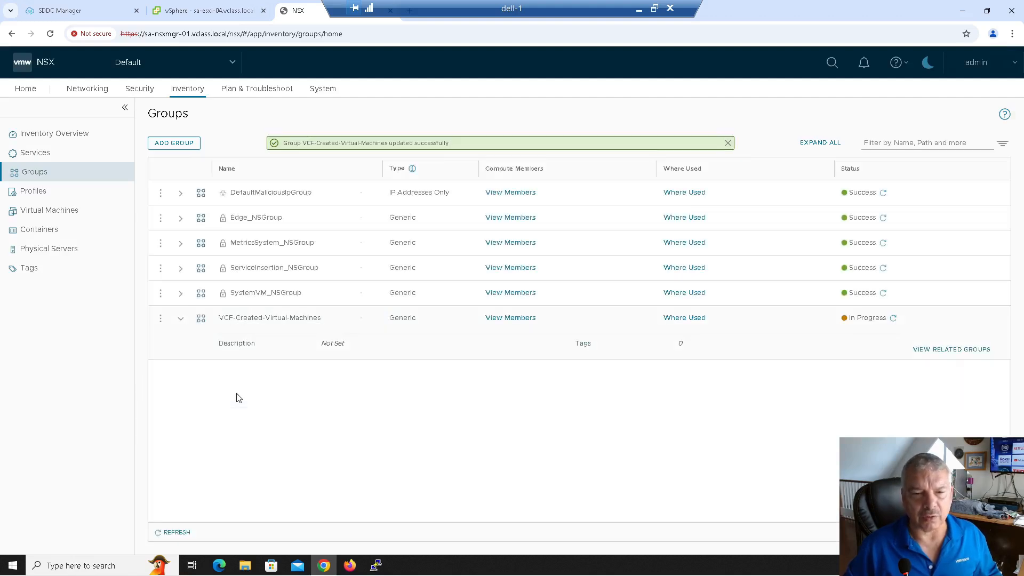
Verify the group's 13 effective VM members and refresh its status to Success.
click(509, 318)
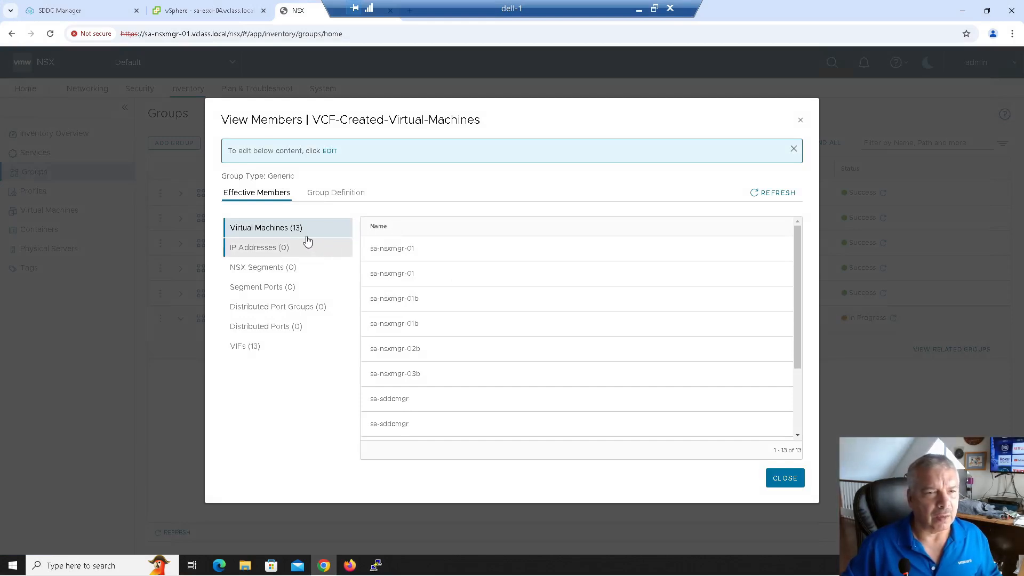
scroll(469, 320, down, 3)
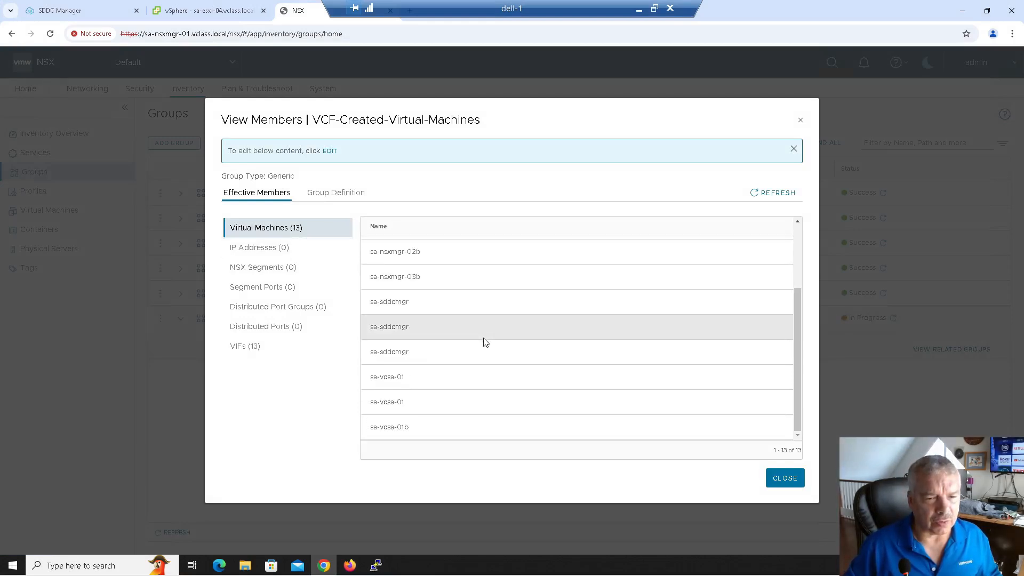
scroll(478, 368, up, 3)
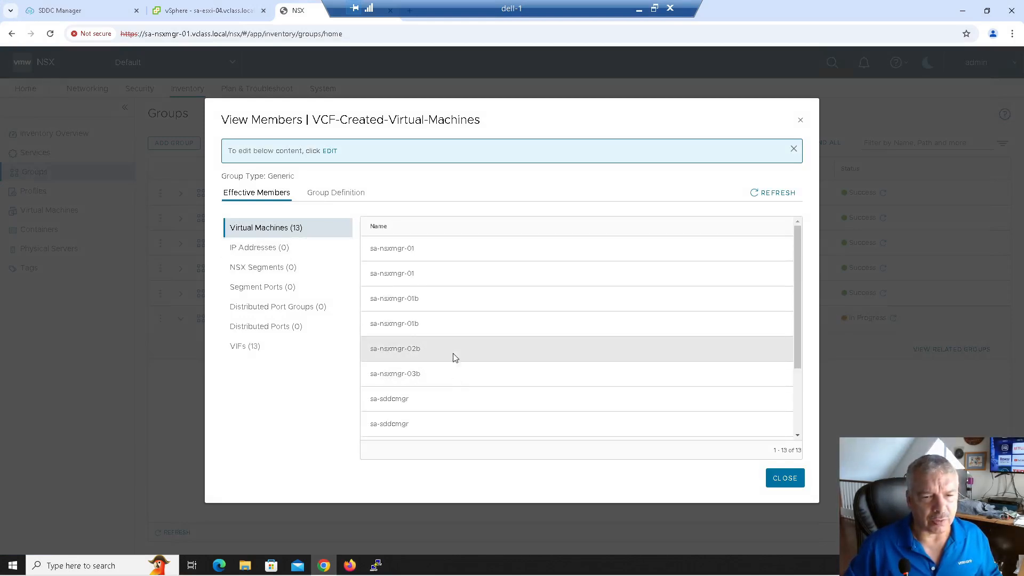
click(786, 478)
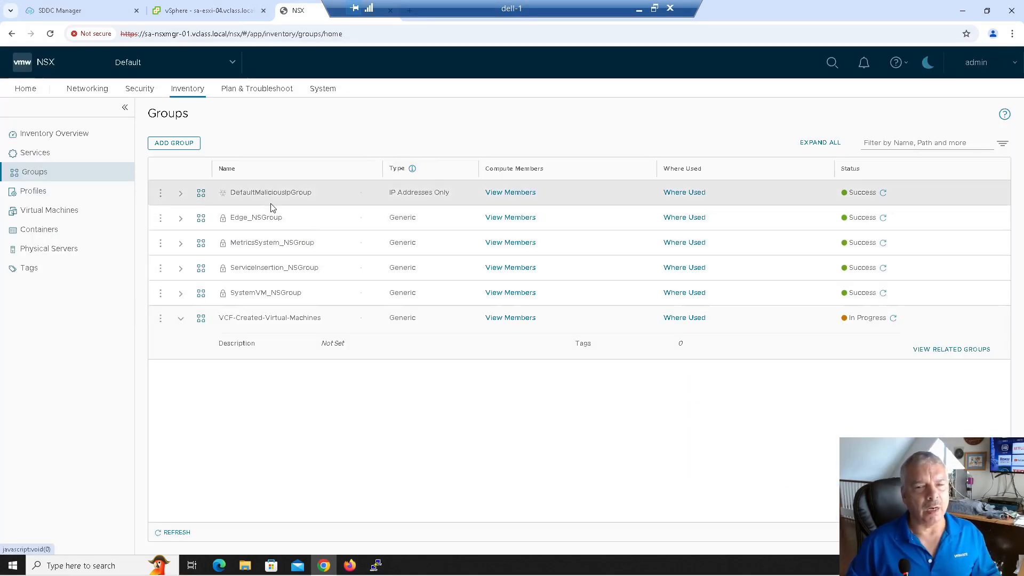
click(893, 318)
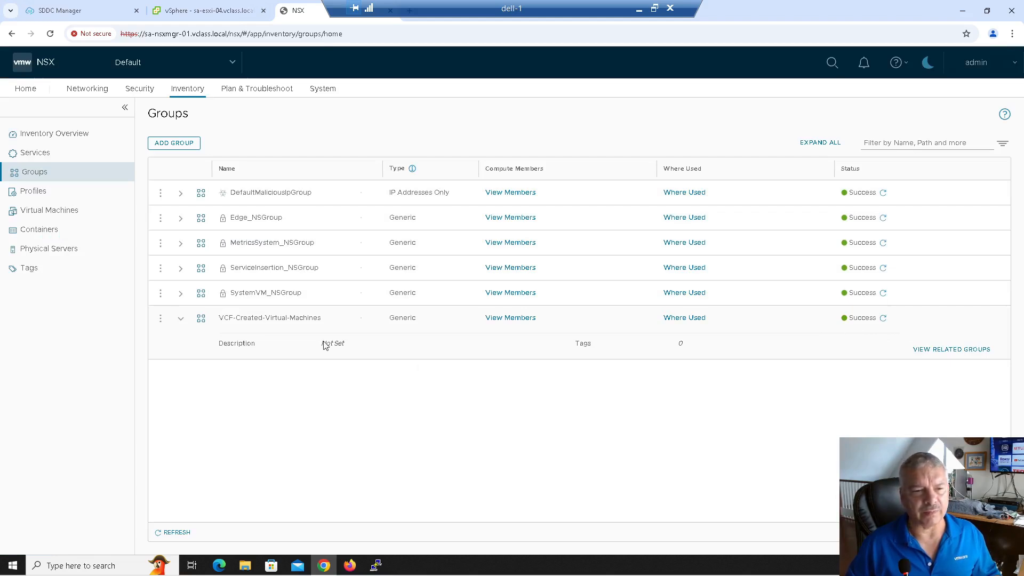
click(88, 15)
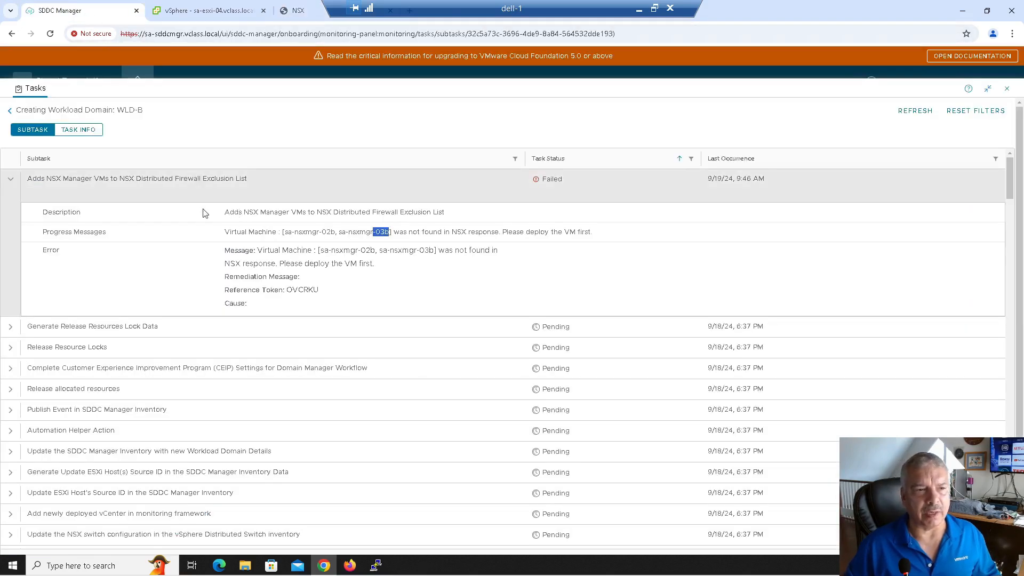
Restart the failed WLD-B workload domain creation task from the Tasks list.
click(10, 179)
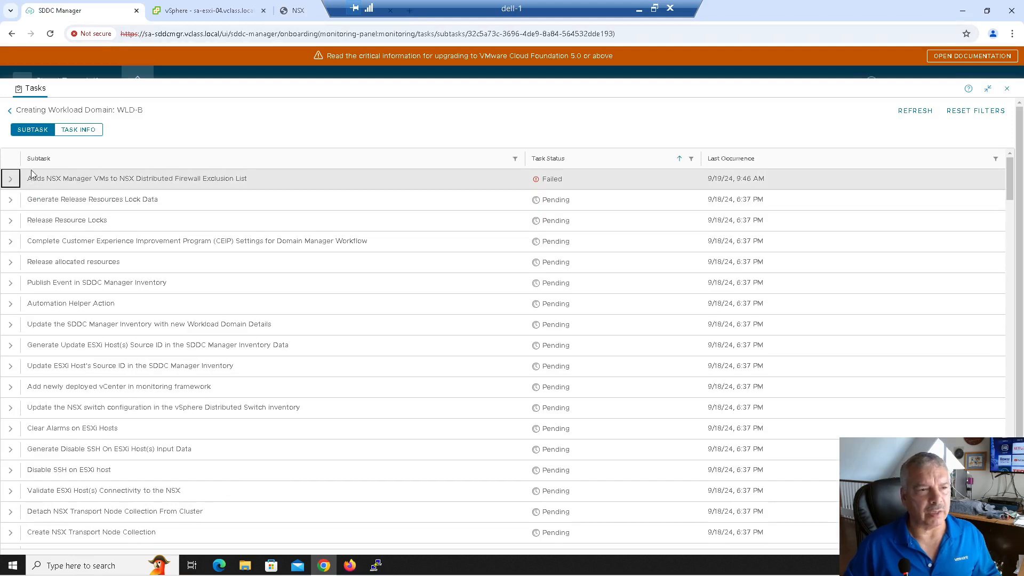
click(9, 112)
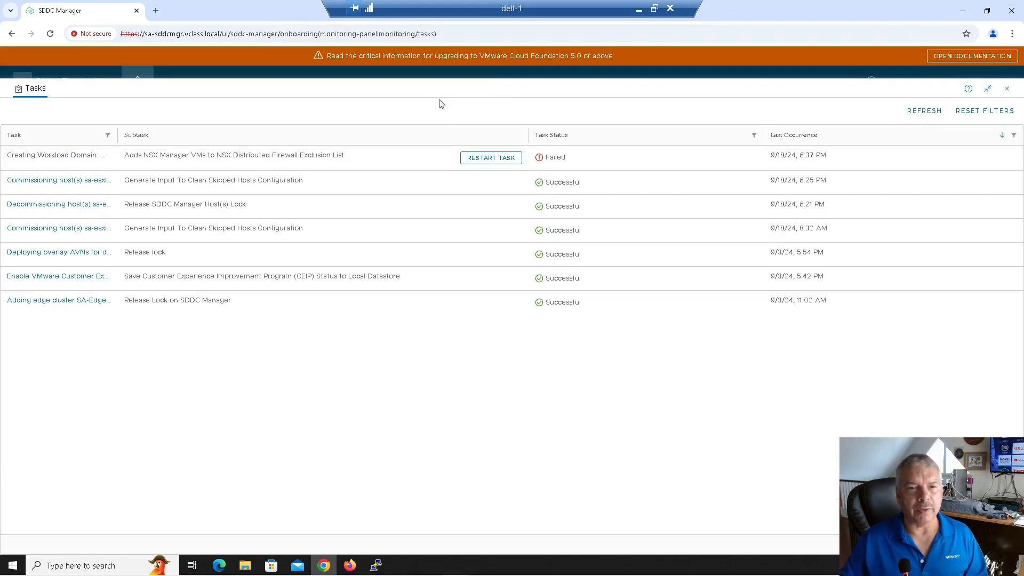
click(491, 158)
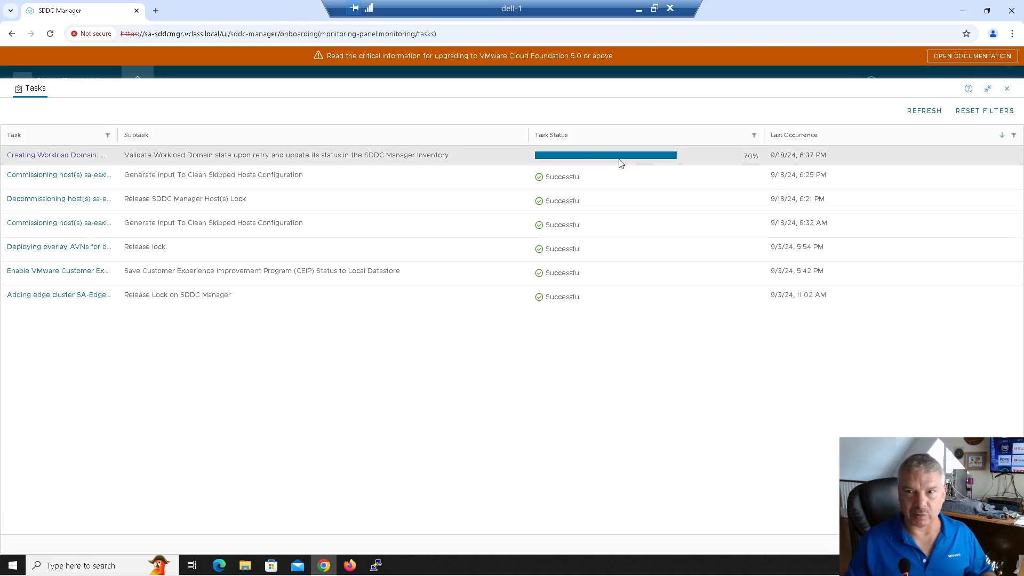
Refresh the WLD-B subtasks and sort them by status to confirm all Successful.
click(80, 156)
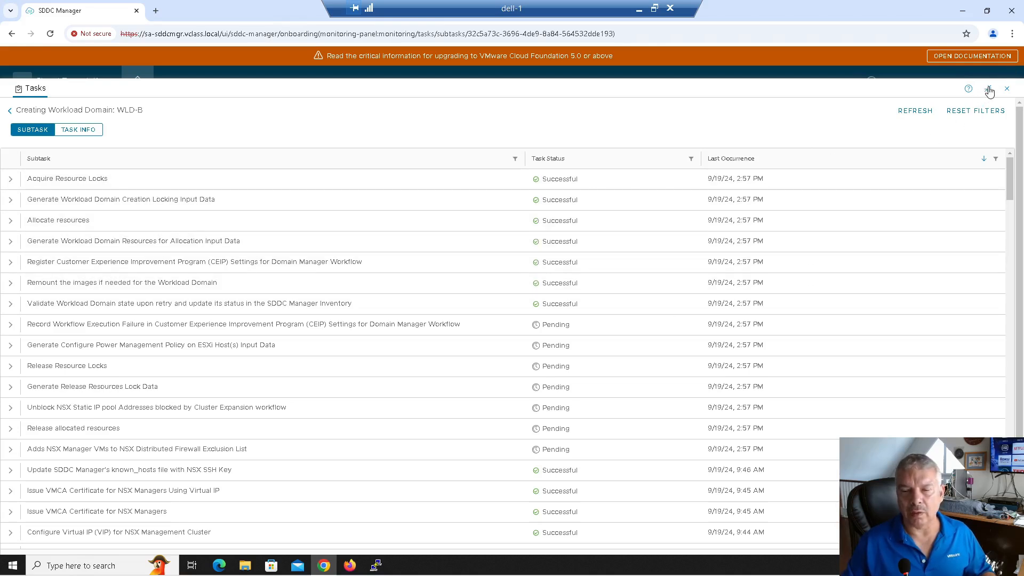
click(913, 110)
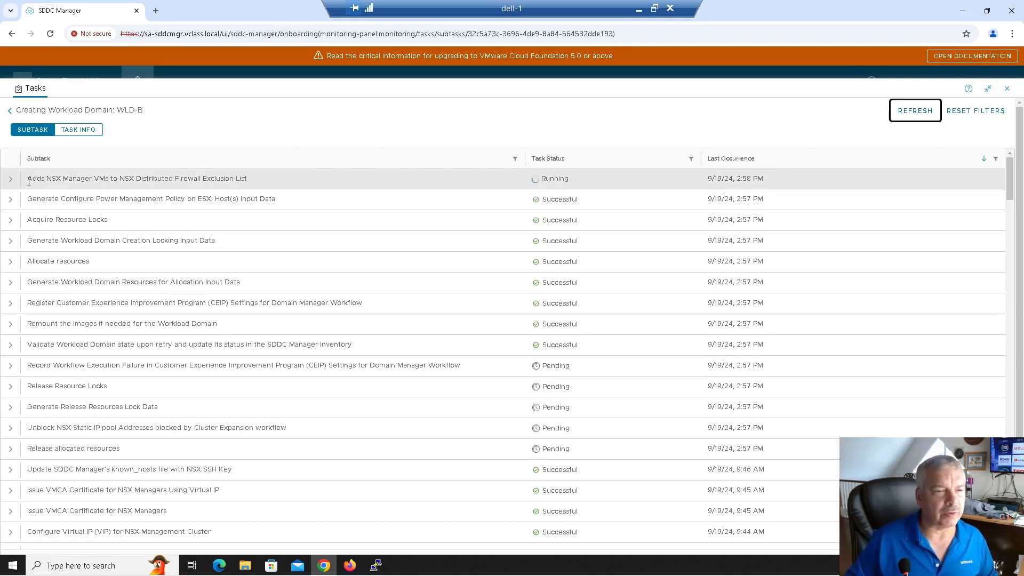
click(928, 115)
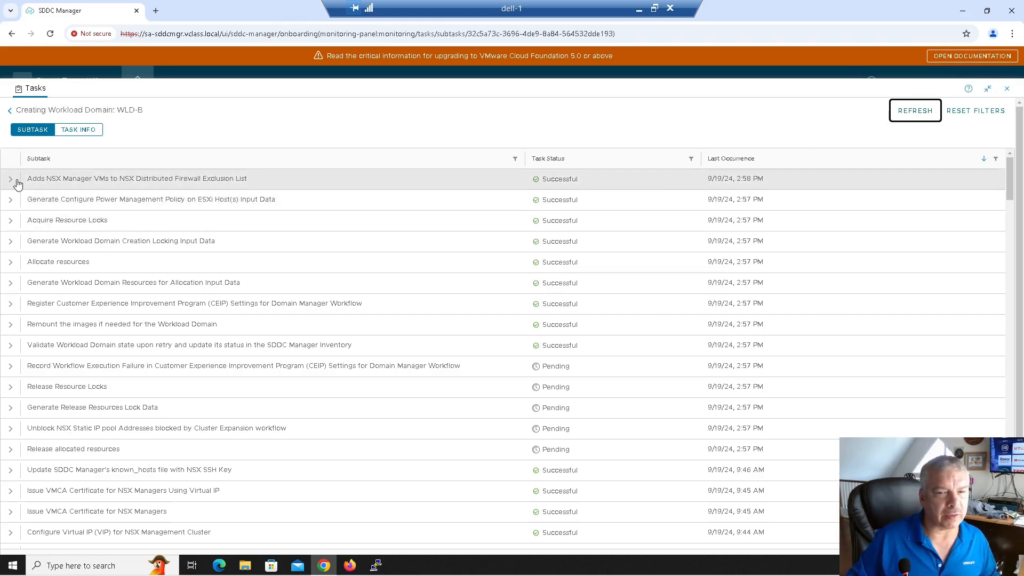
click(568, 159)
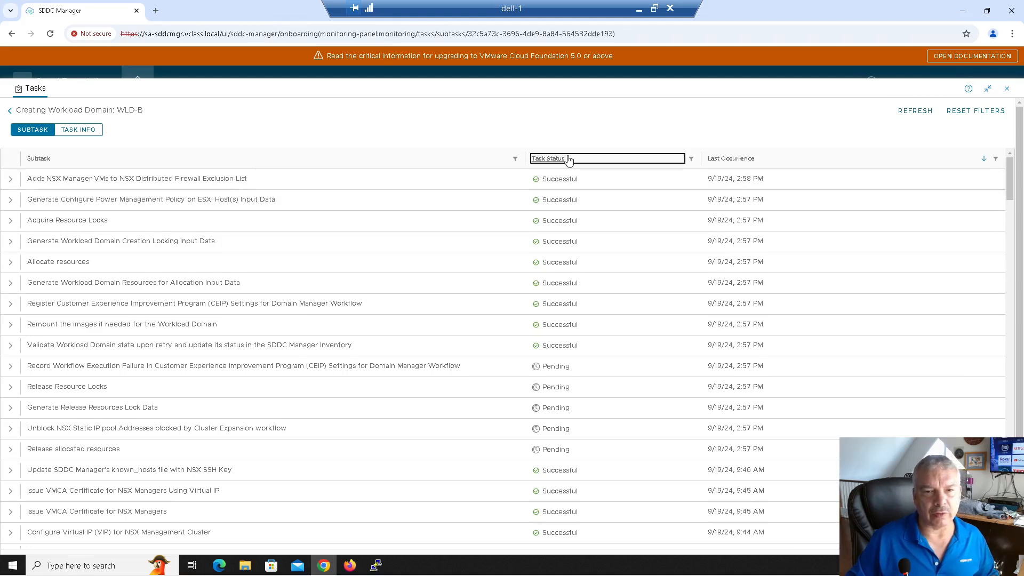
click(568, 159)
click(569, 159)
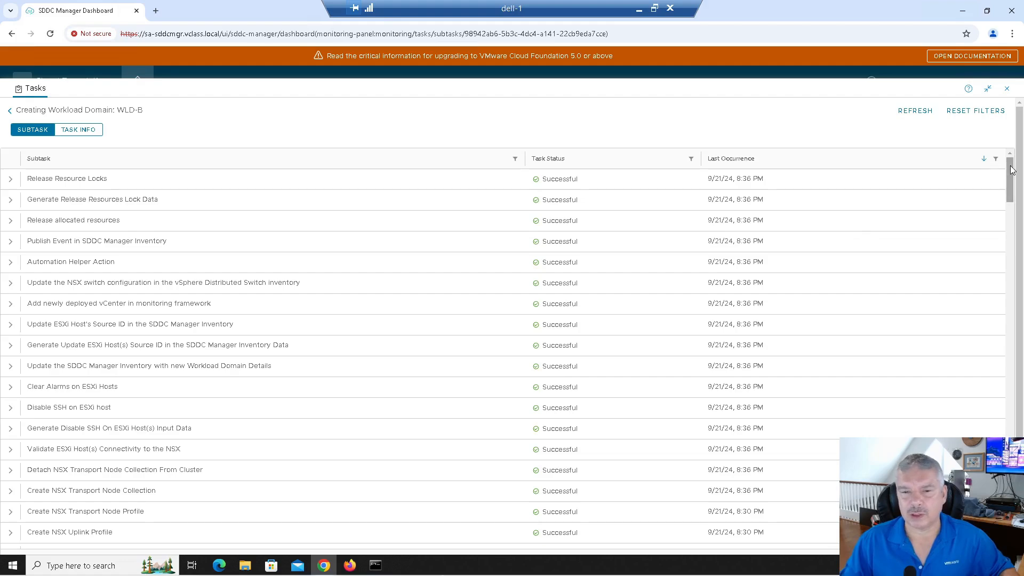
Leave the subtasks, close the Tasks panel, and open Workload Domains showing WLD-B Active.
drag(1008, 198, 971, 144)
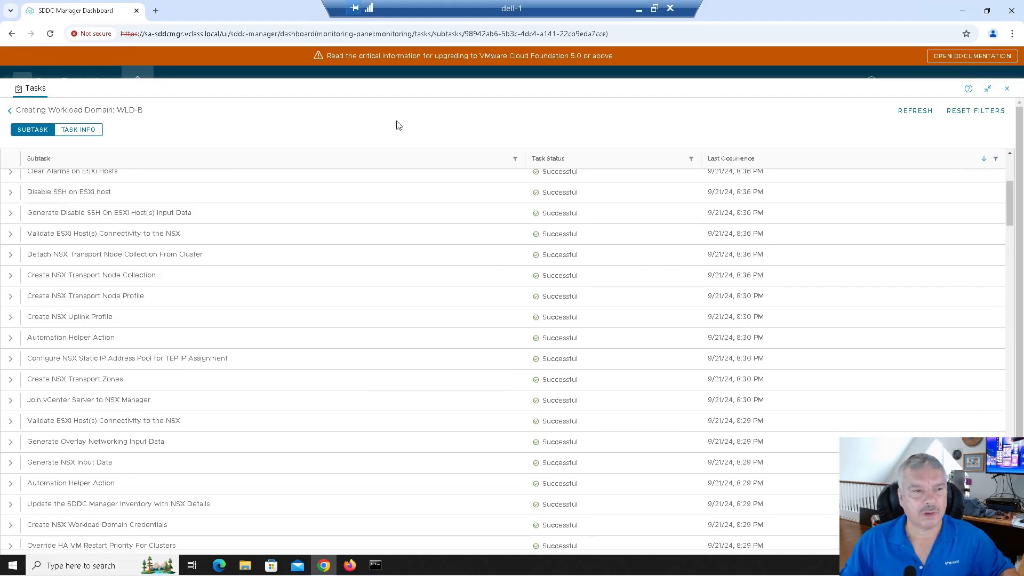
click(10, 112)
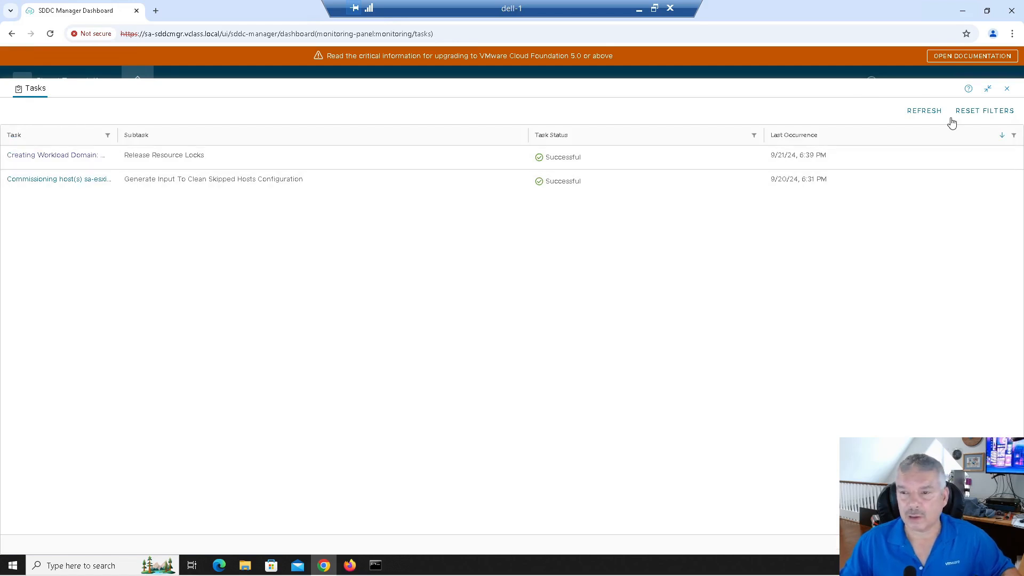
click(1008, 90)
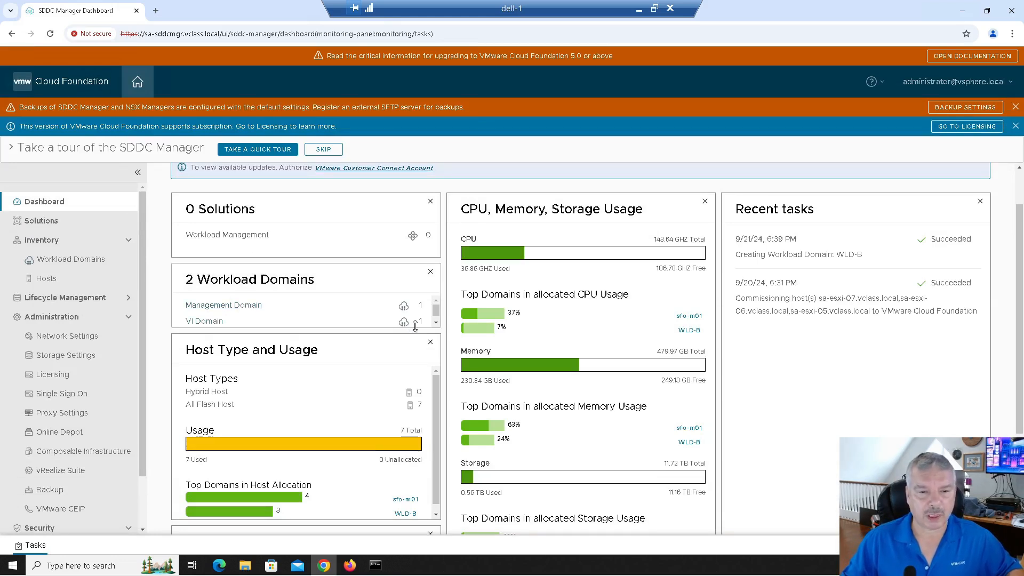
click(219, 323)
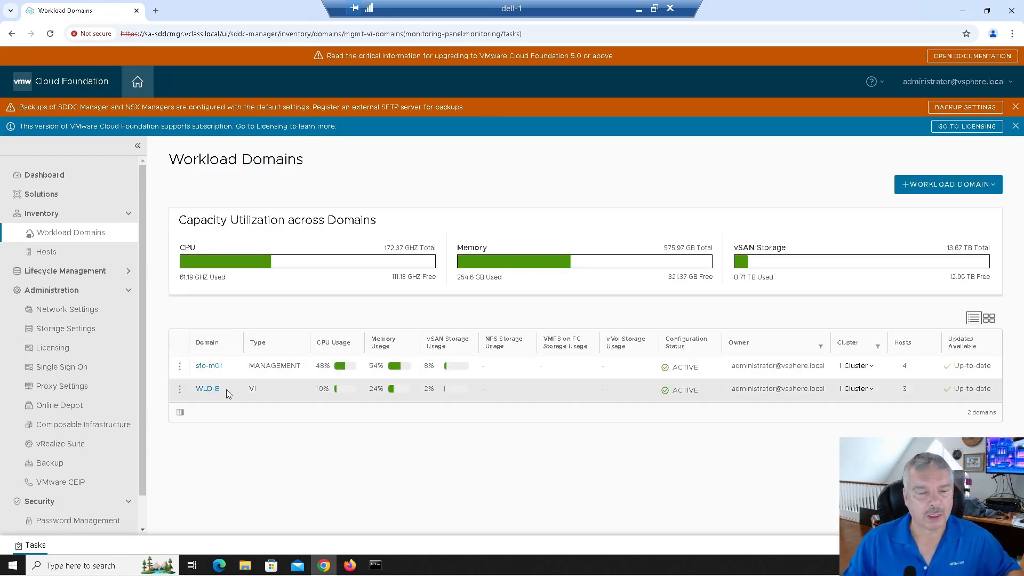
Review the vCenter and NSX services used by the WLD-B domain.
click(207, 389)
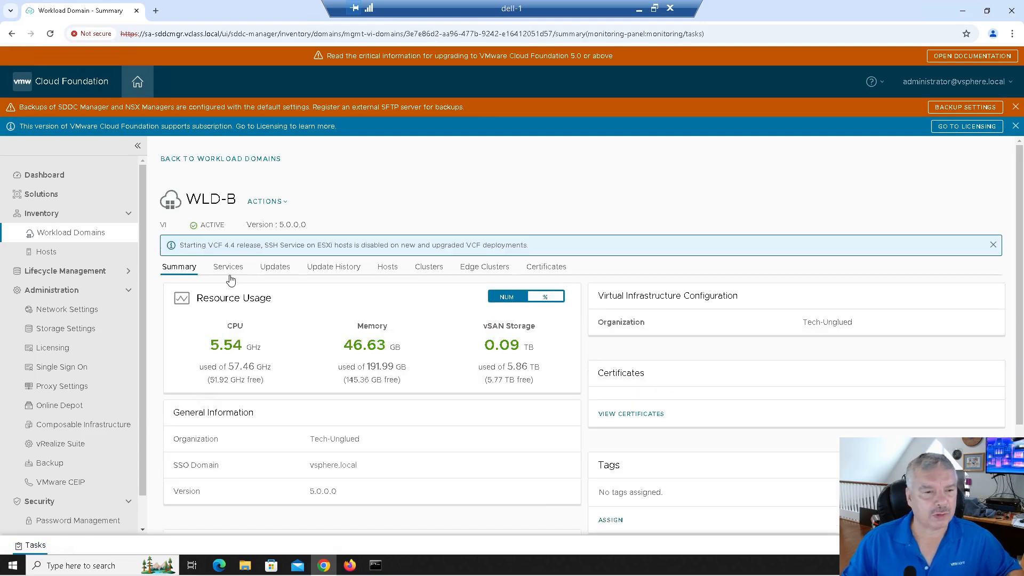
click(230, 267)
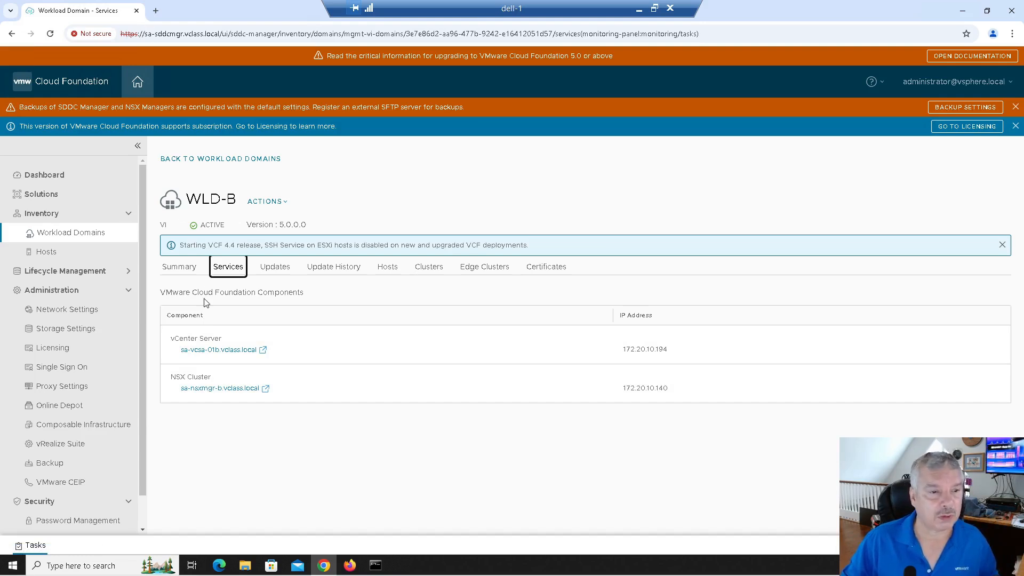
click(183, 160)
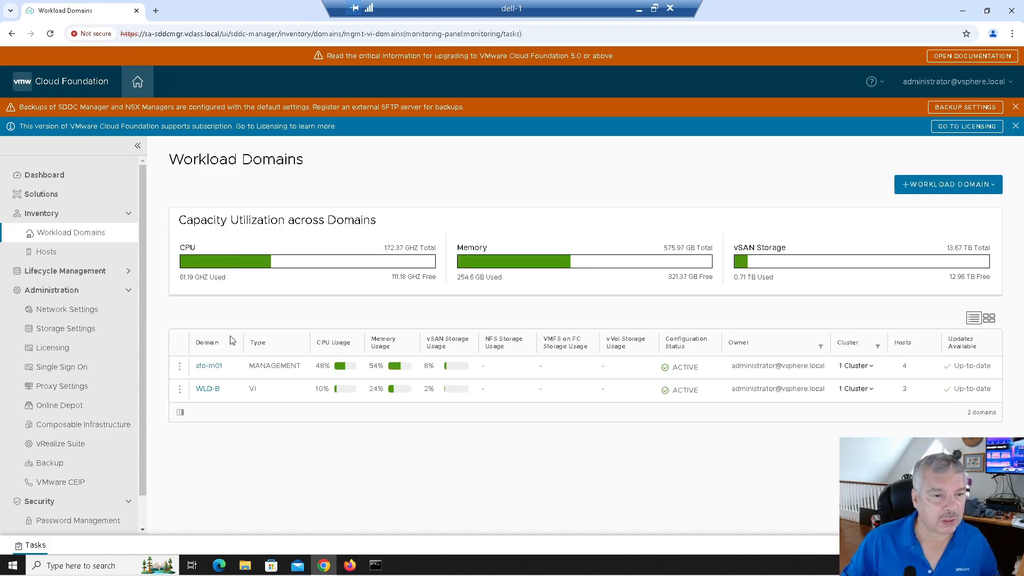
Launch the management vCenter sa-vcsa-01.vclass.local from sfo-m01's Services list.
click(209, 366)
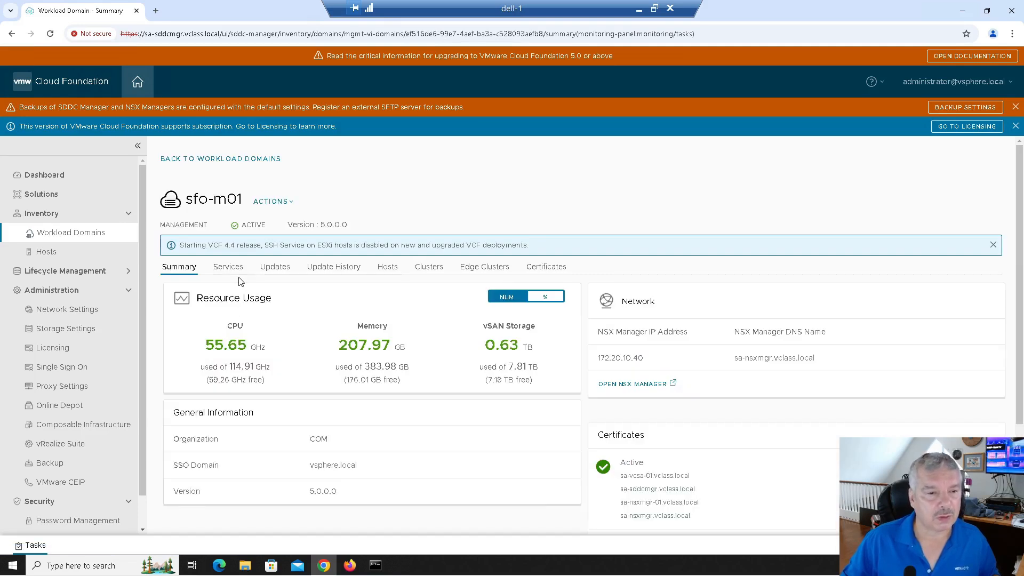
click(228, 267)
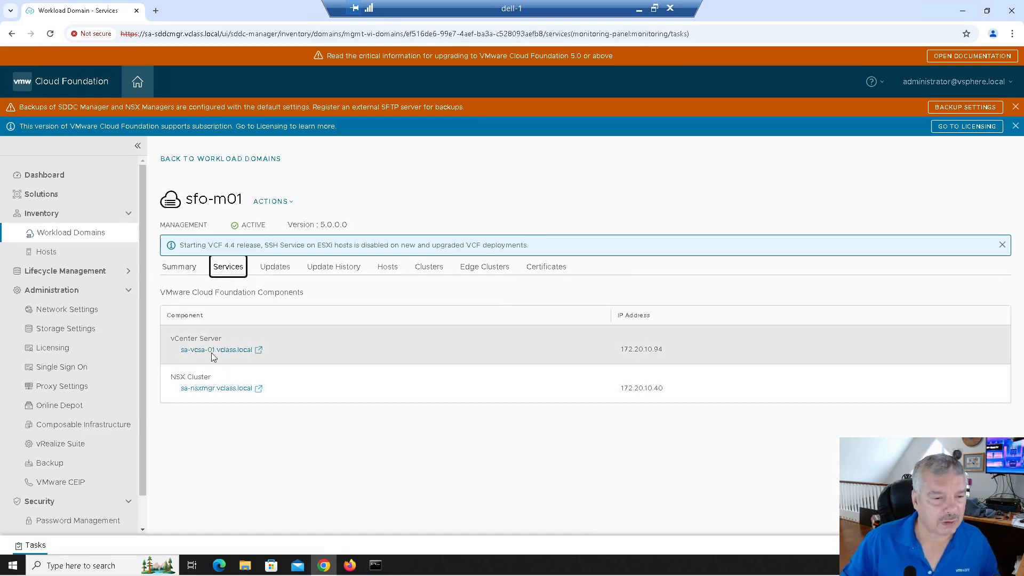
click(213, 350)
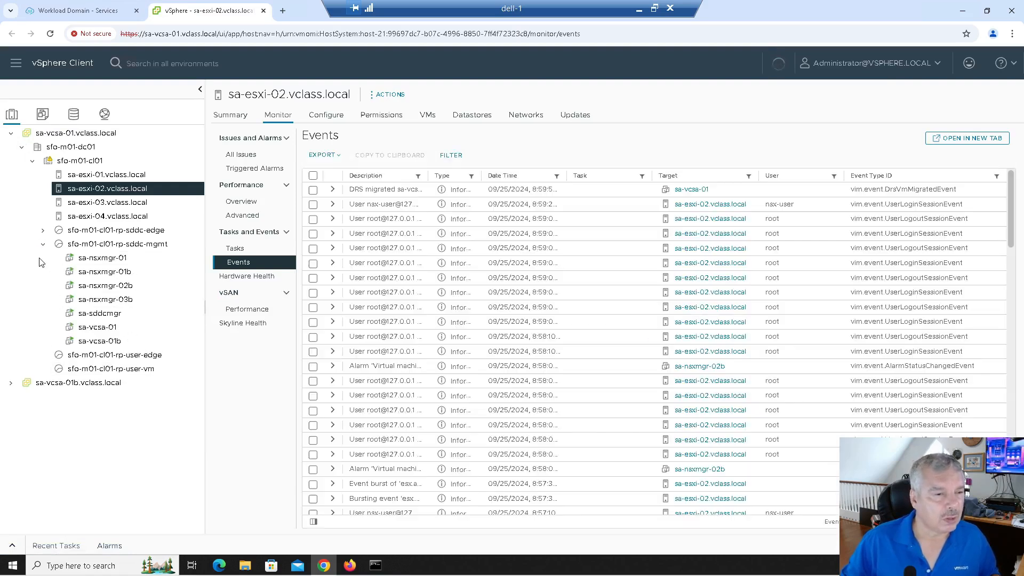
Check the summaries of NSX Manager VMs sa-nsxmgr-01, 01b, 02b and 03b.
click(44, 244)
click(44, 244)
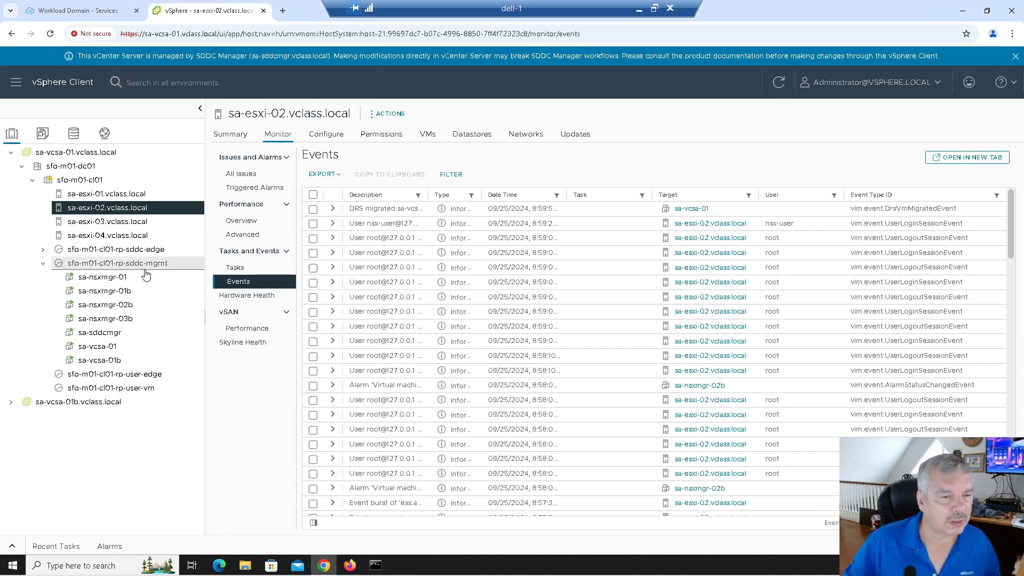
click(104, 280)
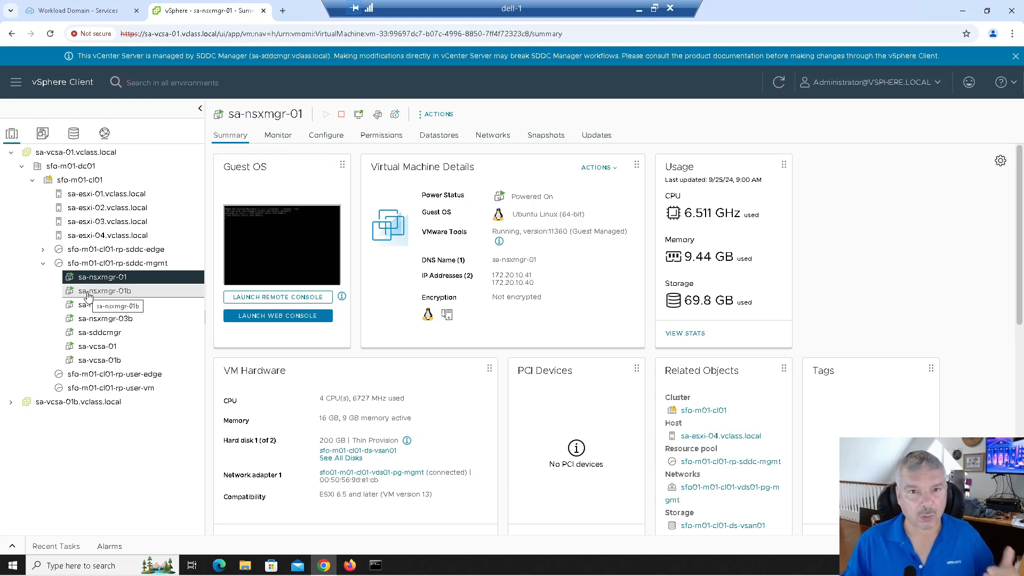
click(89, 294)
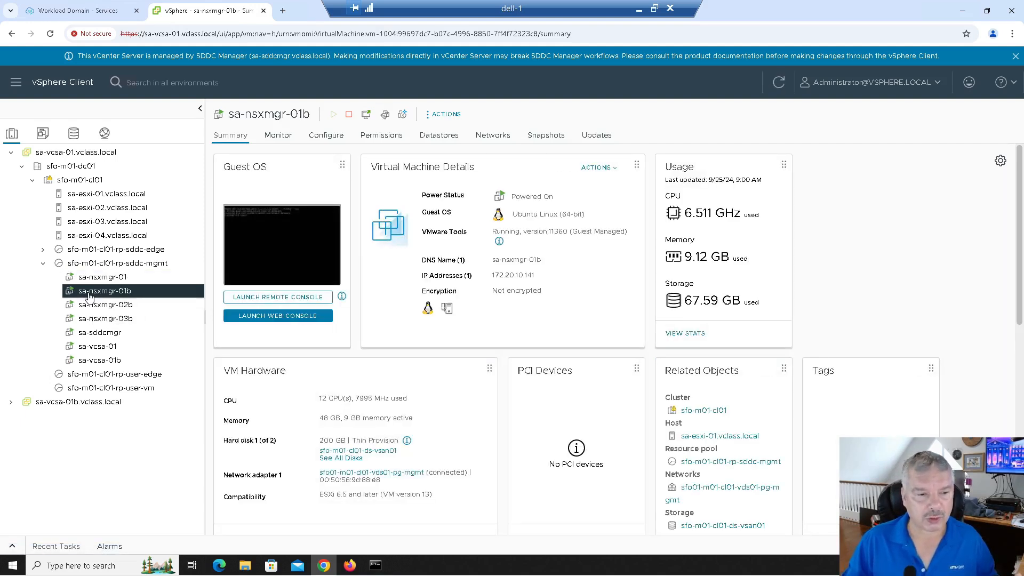
click(92, 308)
click(92, 319)
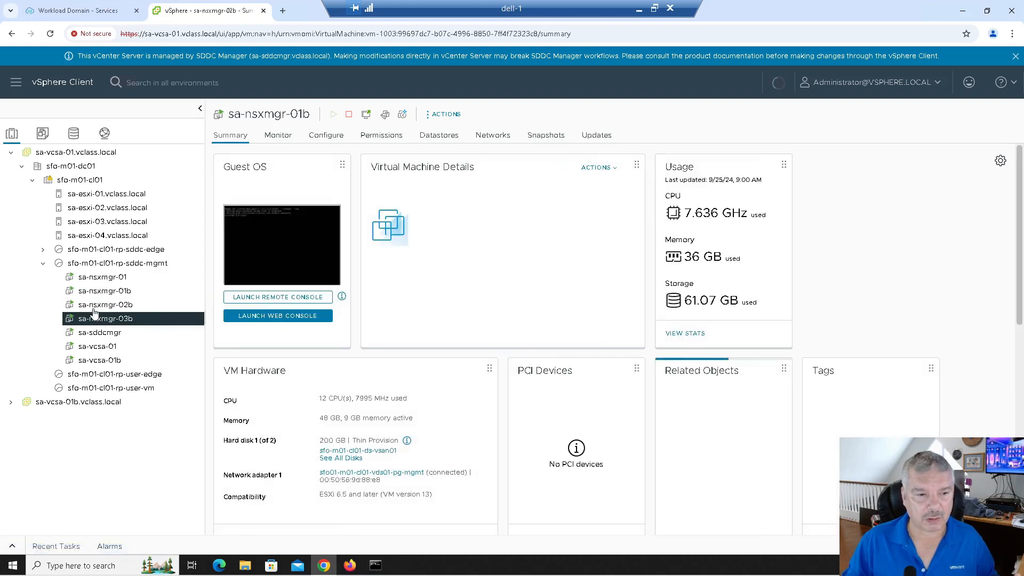
click(93, 300)
click(93, 295)
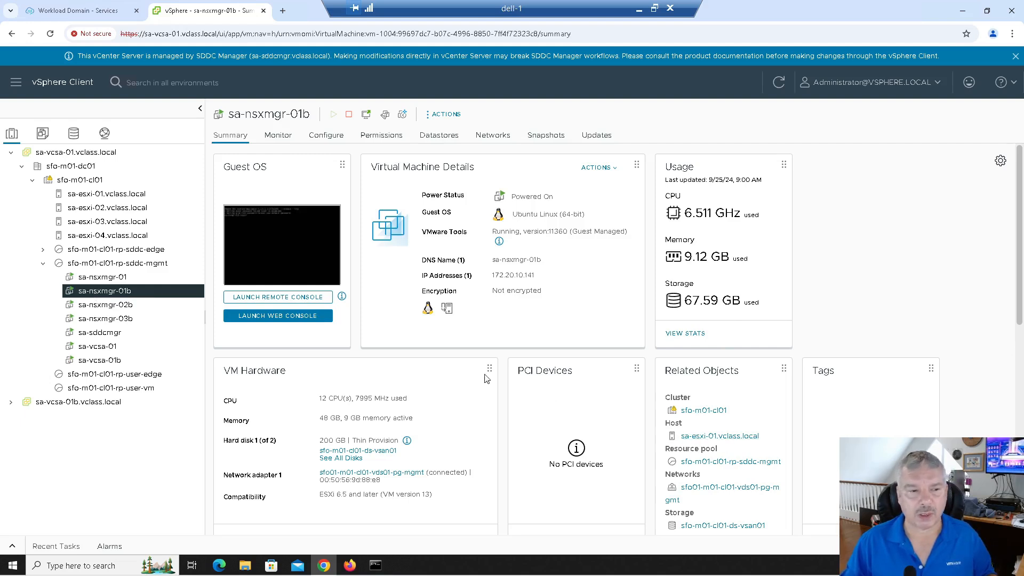
Check the sa-vcsa-01 and sa-vcsa-01b VM summaries, then show the management vCenter's tasks.
click(112, 350)
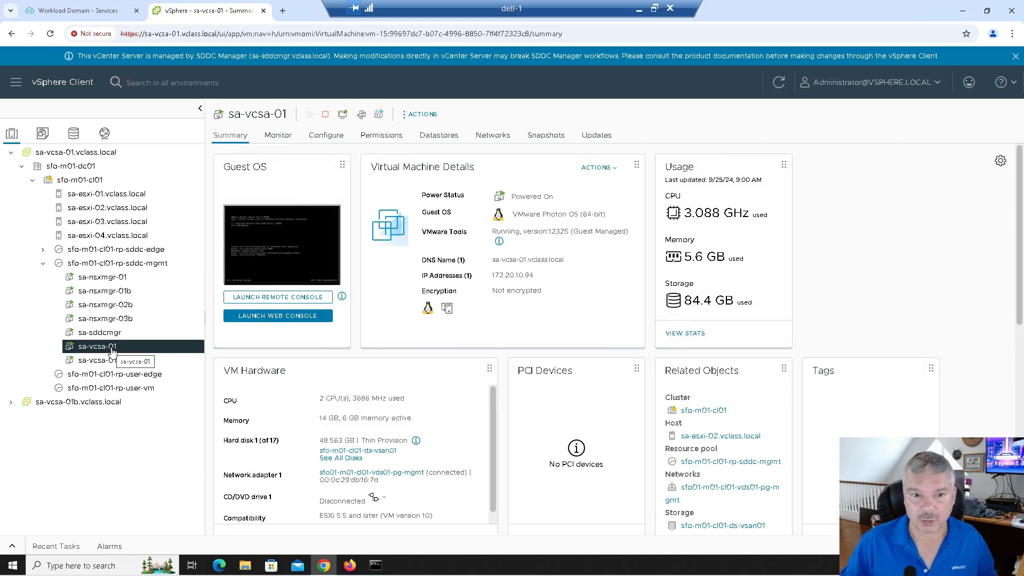
click(107, 362)
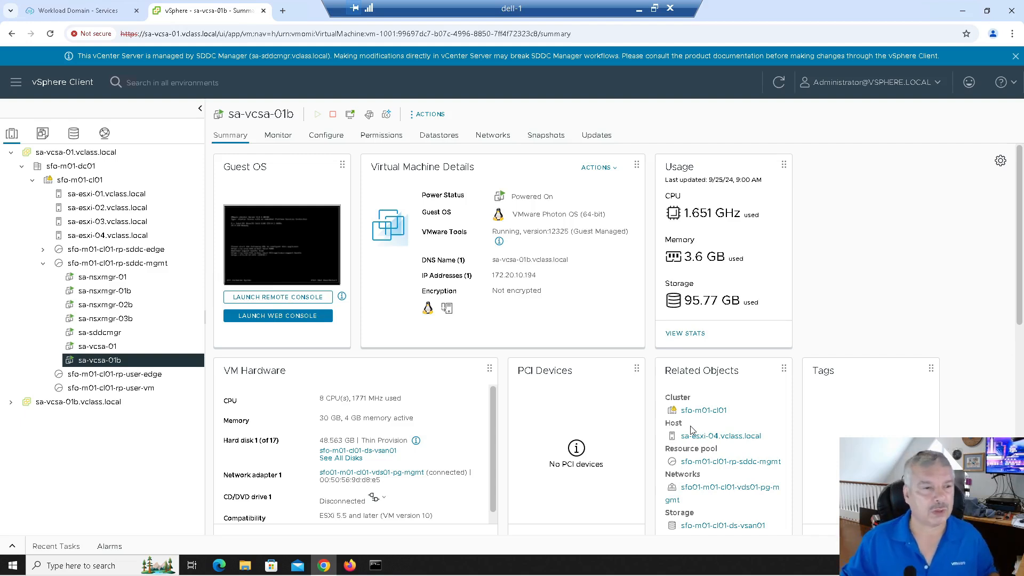
click(10, 155)
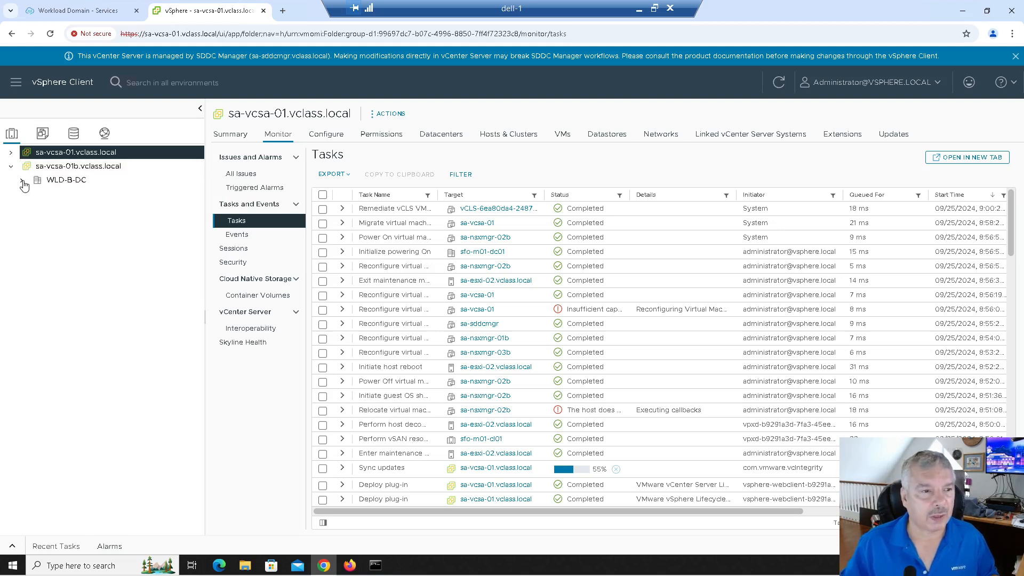
Expand WLD-B-DC and WLD-B-Cluster and open host sa-esxi-05's summary.
click(22, 181)
click(33, 196)
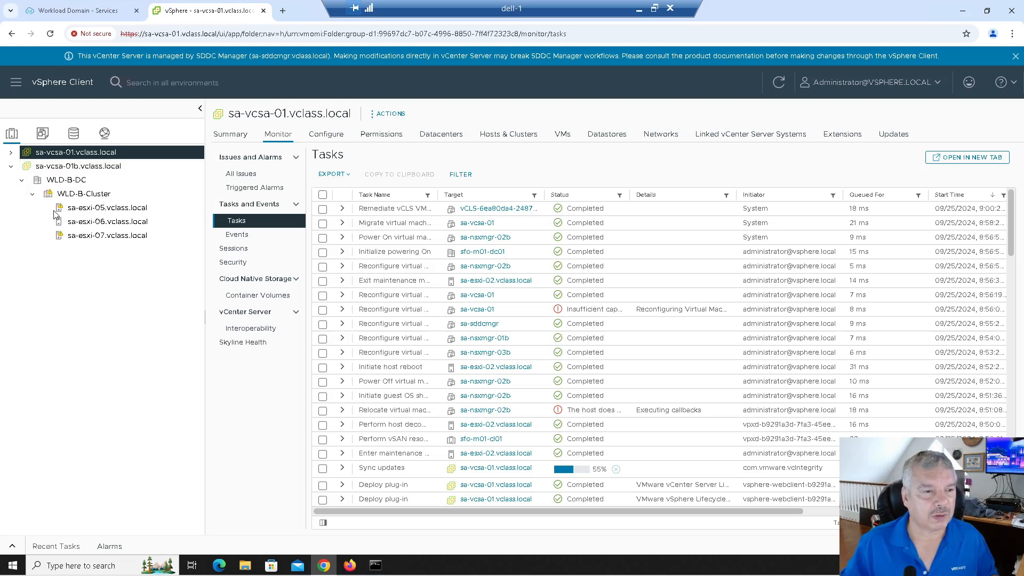
click(113, 208)
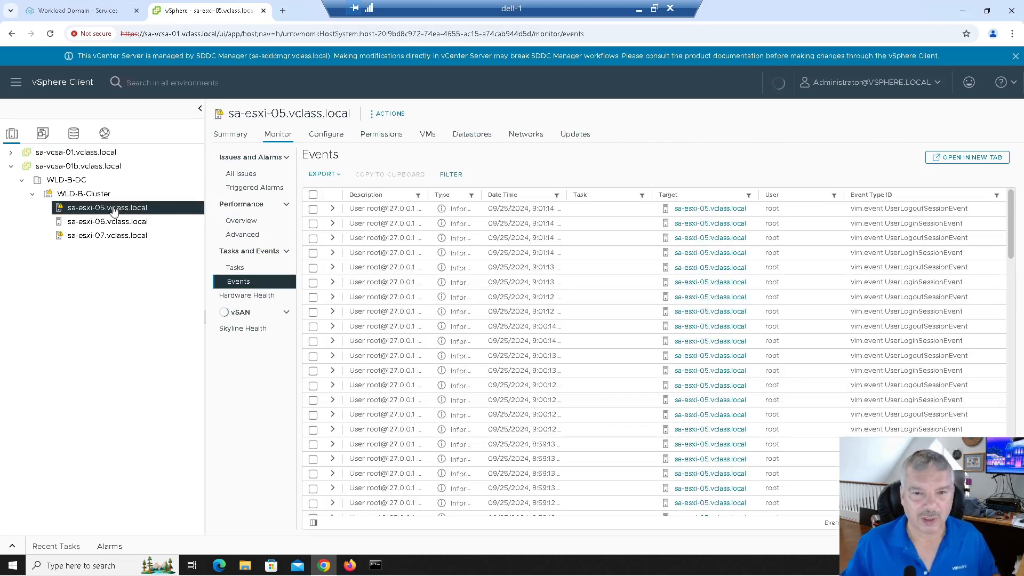
click(229, 135)
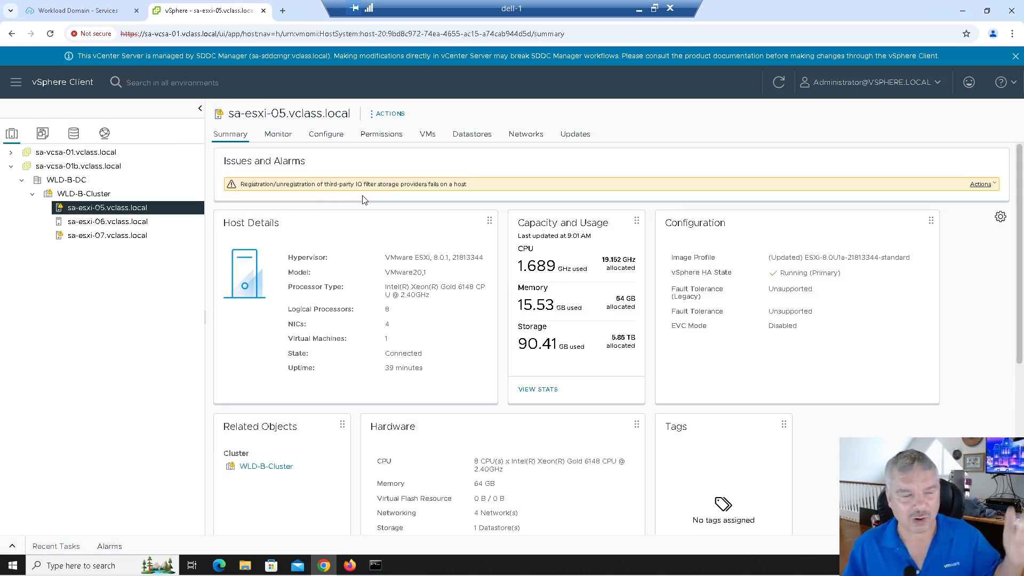
Reset the IO filter alarms on sa-esxi-05 and sa-esxi-07 to green.
click(979, 187)
click(971, 223)
click(122, 235)
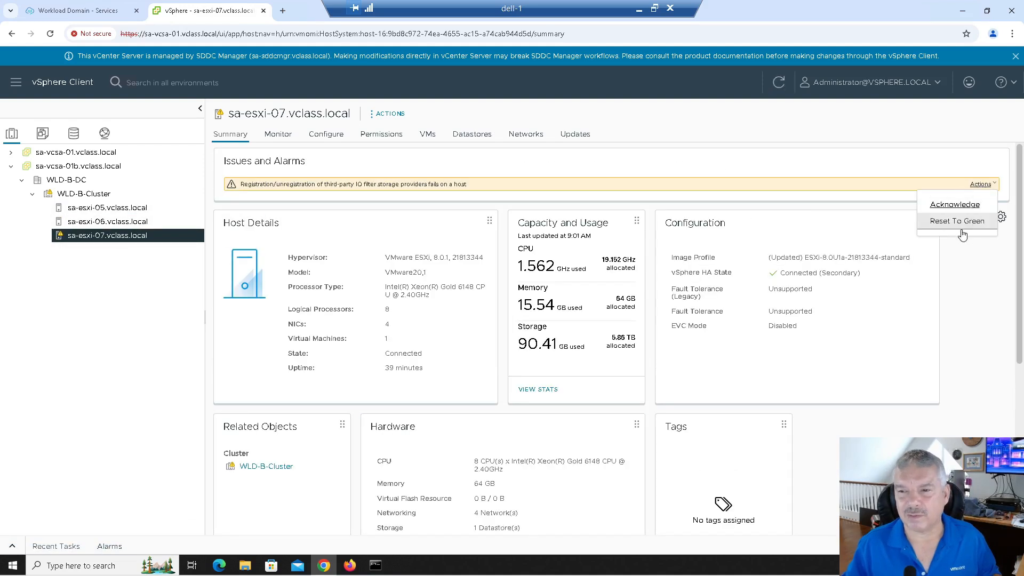
click(958, 220)
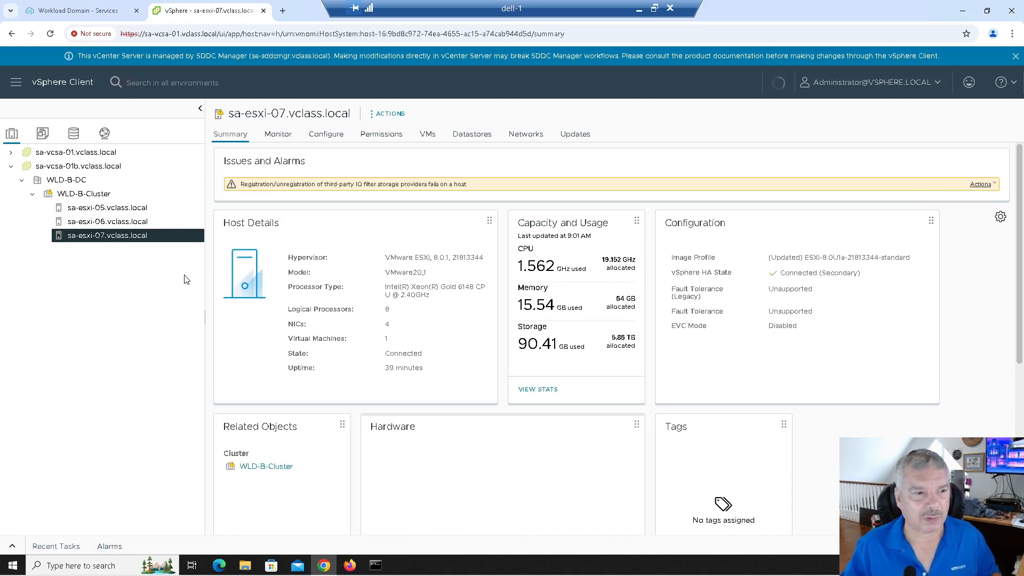